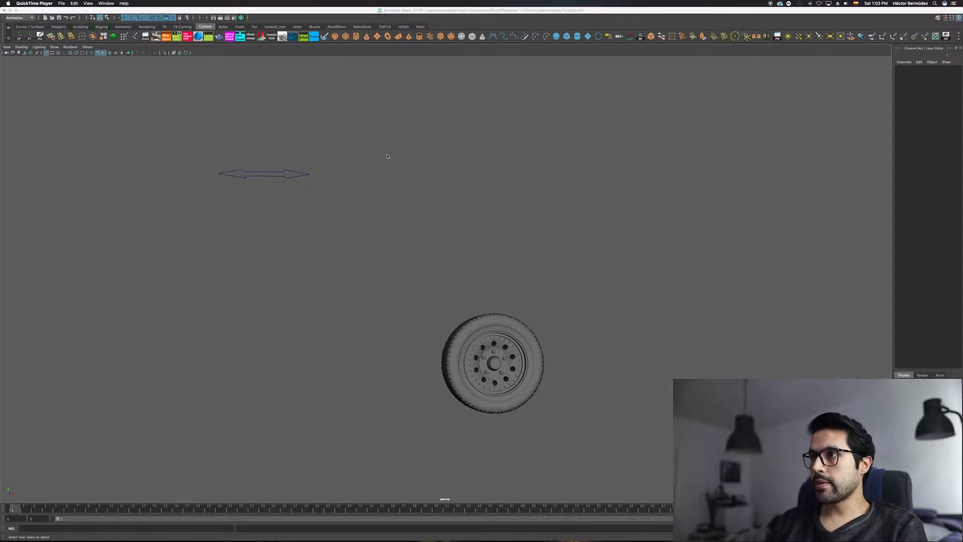
Step: Select the wheel in the perspective view and extend the selection to its whole parent group
left_click_drag(451, 280, 584, 365)
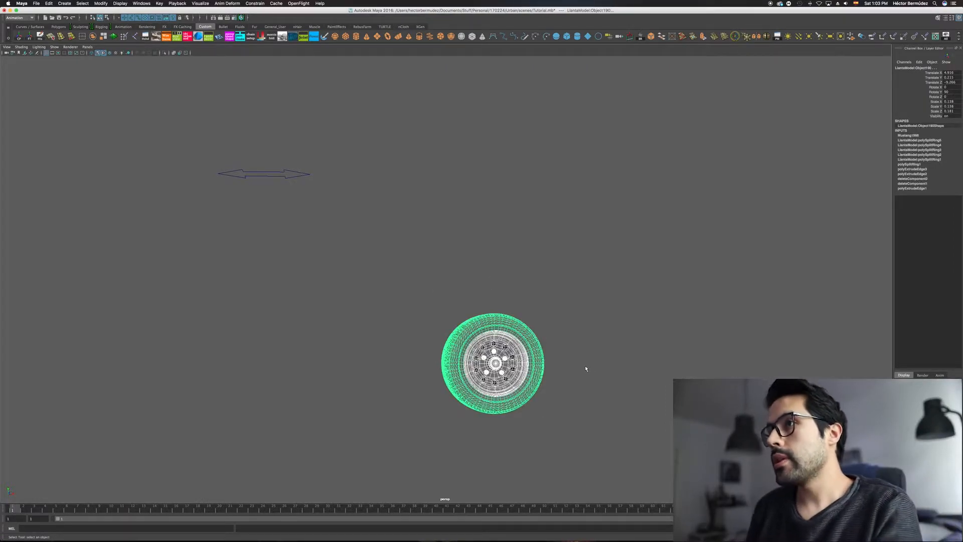
left_click(527, 276)
middle_click_drag(512, 320, 433, 314, "alt")
right_click_drag(433, 313, 461, 322, "alt")
middle_click_drag(423, 337, 471, 318, "alt")
left_click(475, 322)
key("Up")
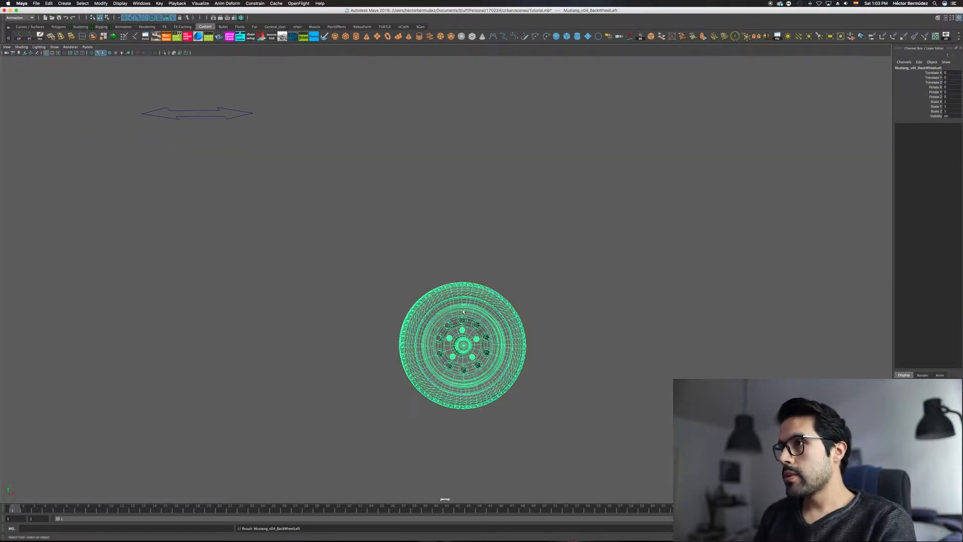
Step: Measure the wheel's diameter in the front view with the Distance Tool, from the top to the bottom of the tire
left_click_drag(476, 322, 457, 292, "alt")
right_click_drag(412, 284, 505, 286, "alt")
middle_click_drag(440, 277, 460, 279, "alt")
middle_click_drag(443, 244, 450, 235, "alt")
key("space")
left_click_drag(450, 235, 455, 253)
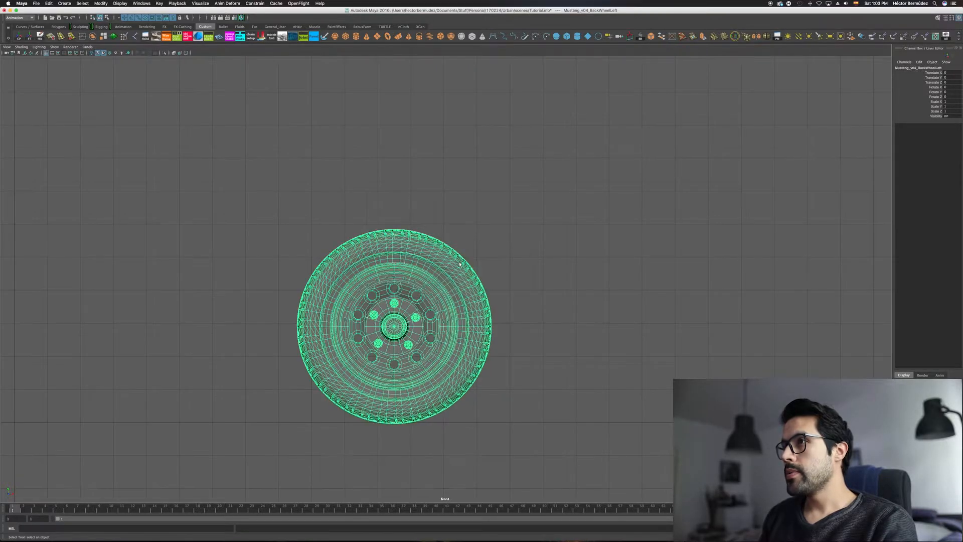
middle_click_drag(440, 272, 515, 260, "alt")
key("space")
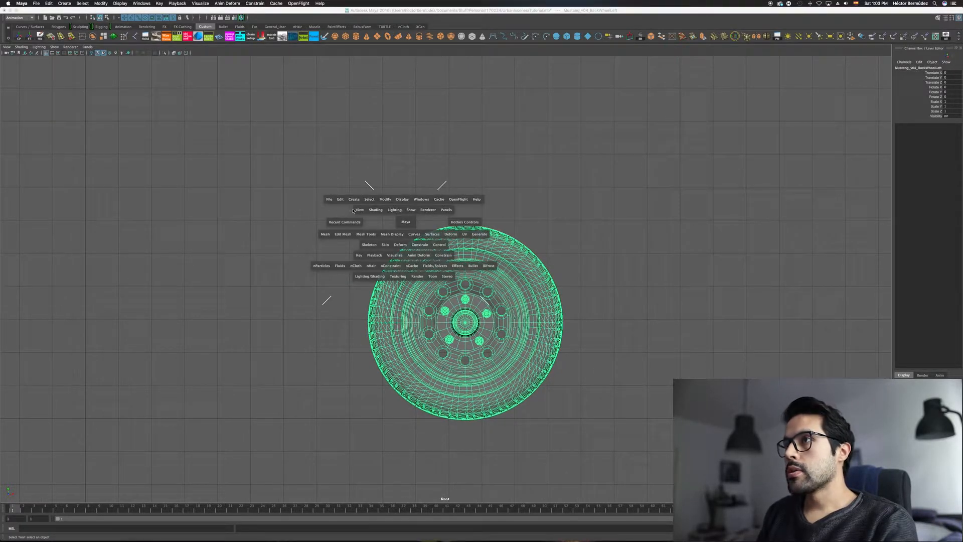
left_click(356, 203)
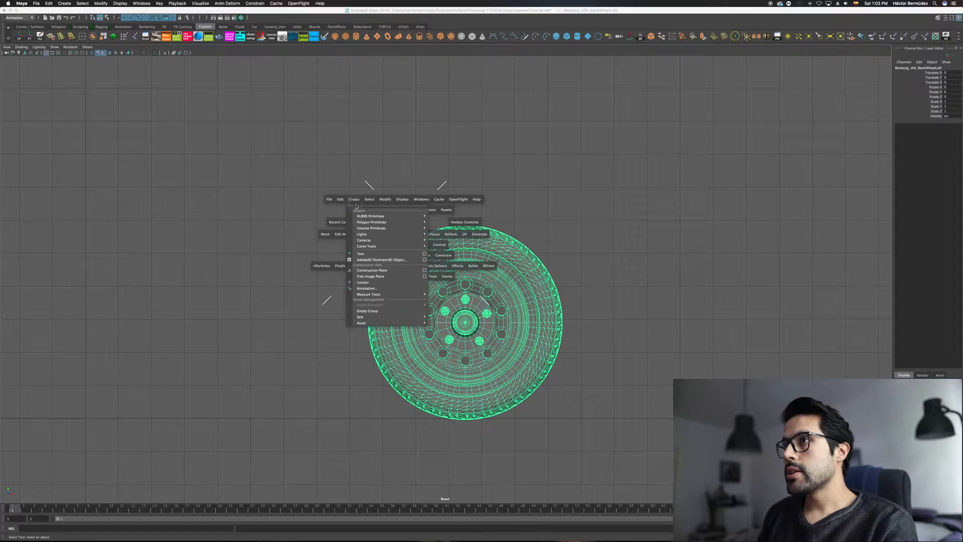
mouse_move(378, 295)
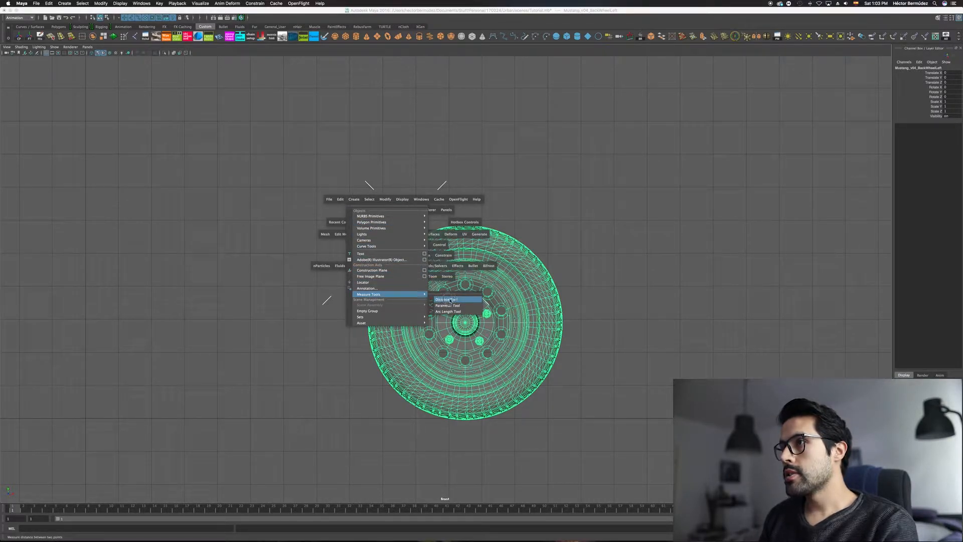
left_click(447, 300)
middle_click_drag(462, 228, 460, 219, "alt")
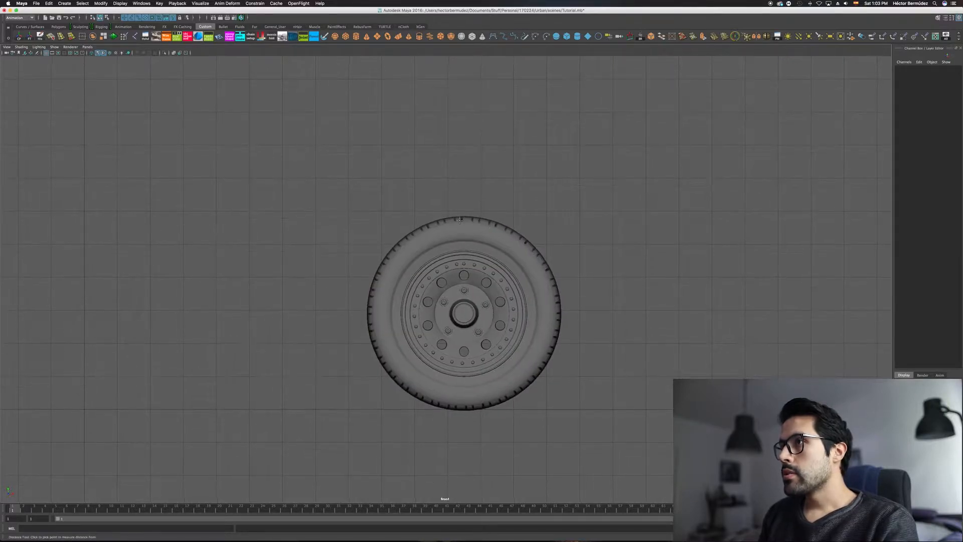
left_click(462, 217)
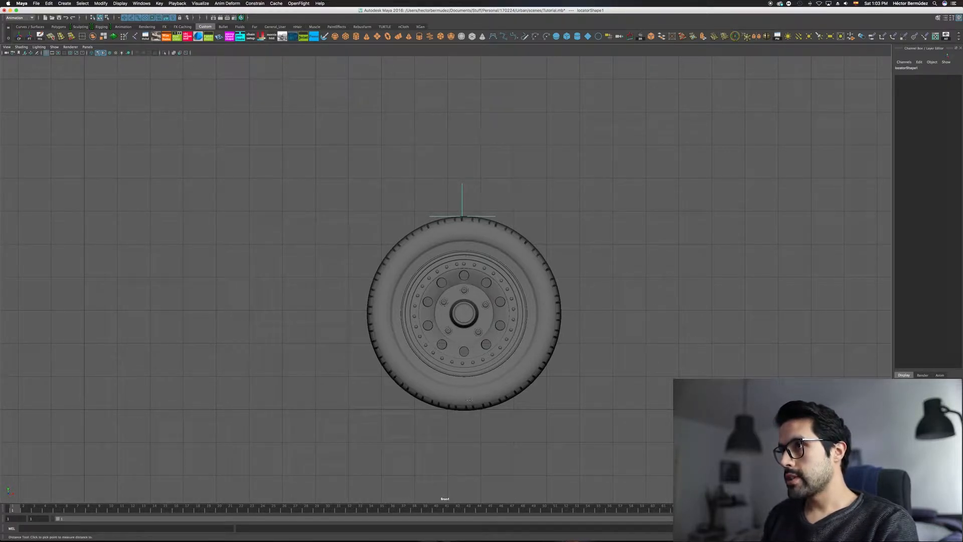
left_click(462, 411)
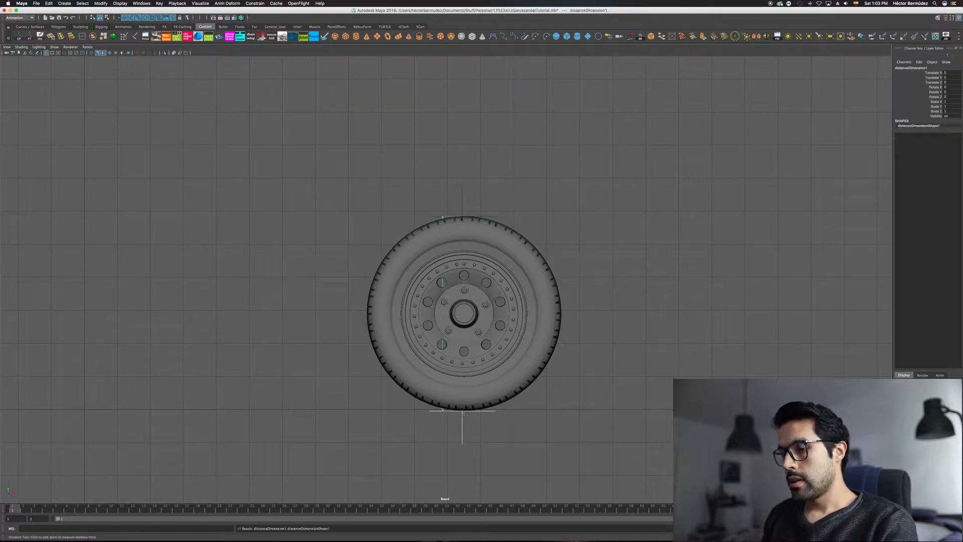
Step: Move the diameter measurement with both its locators sideways so it stands clear of the wheel
key("q")
left_click(462, 216)
key("w")
left_click_drag(572, 218, 345, 219)
key("q")
left_click(207, 310)
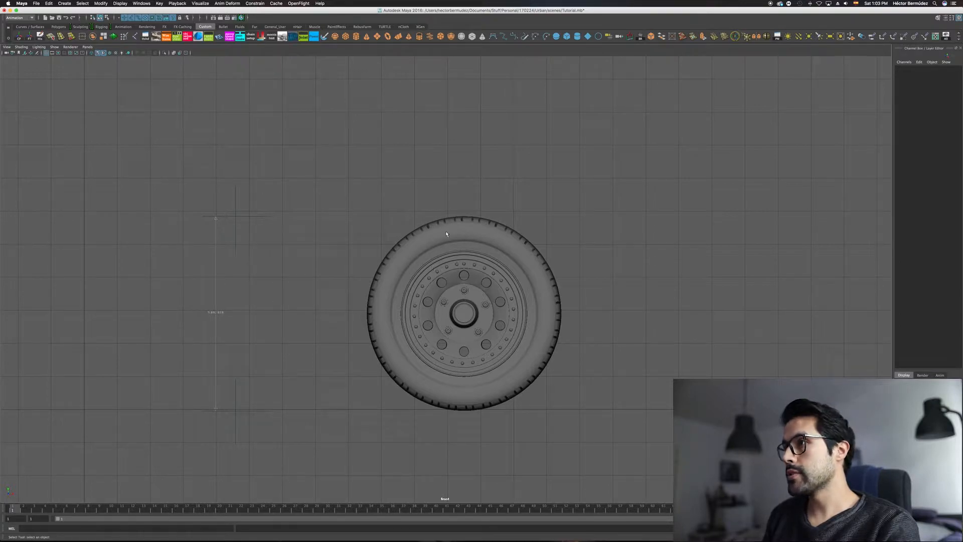
Step: Check the scene's working units in the general Settings preferences and close the preferences without saving
left_click(957, 518)
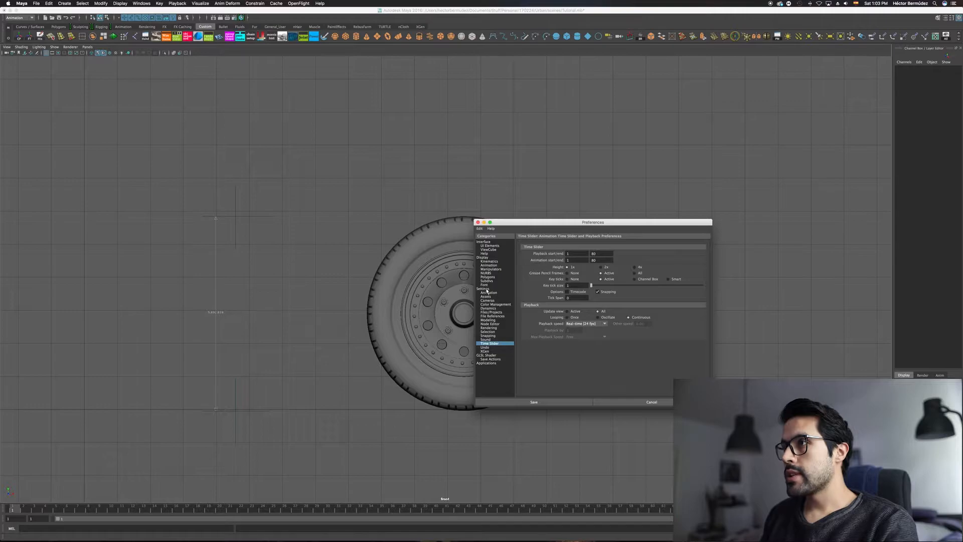
left_click(486, 289)
left_click_drag(548, 222, 389, 182)
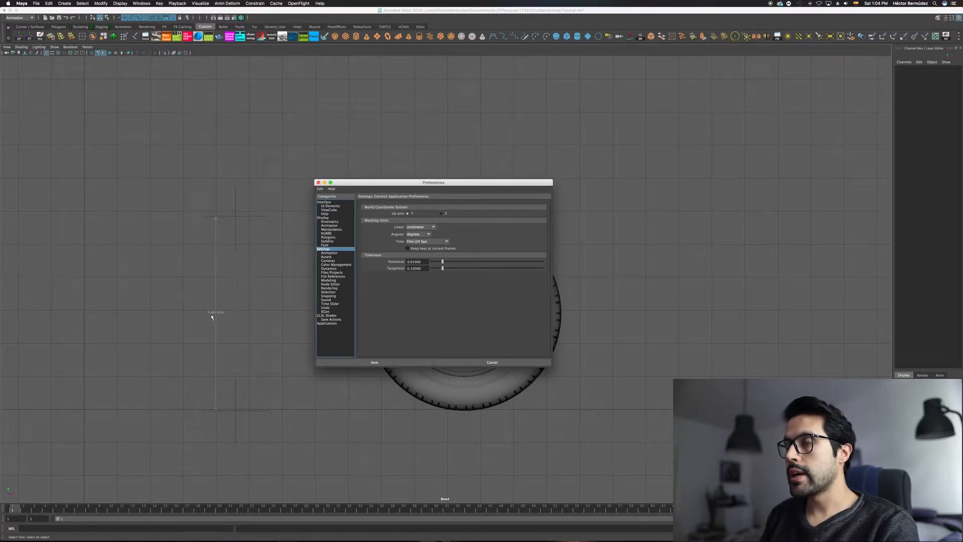
left_click(492, 362)
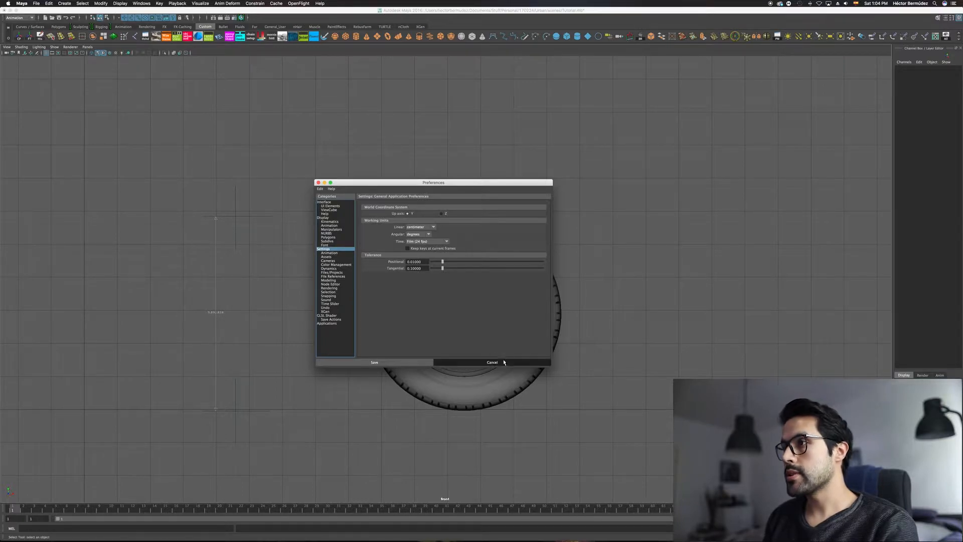
Step: Return to the perspective view and move both measurement locators forward in depth, alongside the wheel
middle_click_drag(468, 307, 485, 312, "alt")
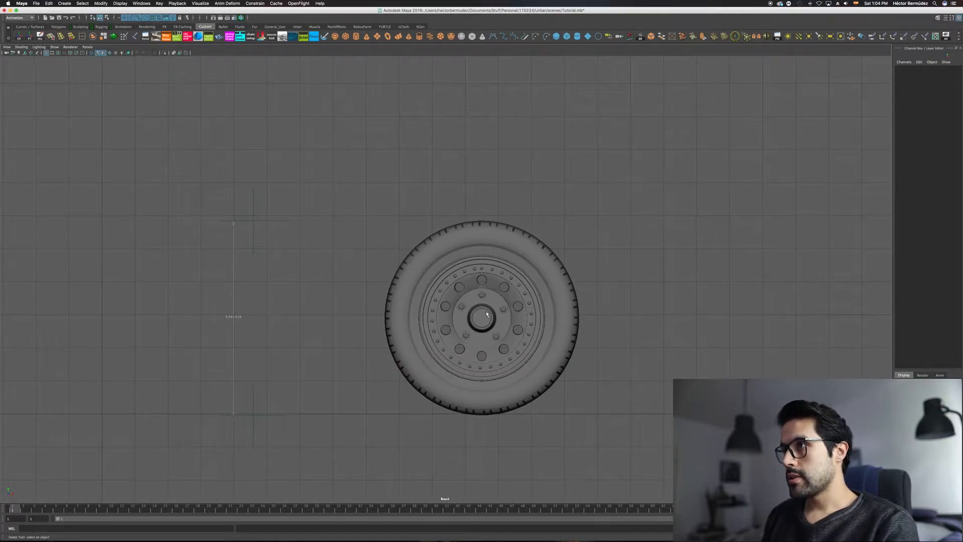
key("space")
mouse_move(486, 314)
left_mouse_down()
mouse_move(489, 292)
mouse_move(470, 318)
left_mouse_up()
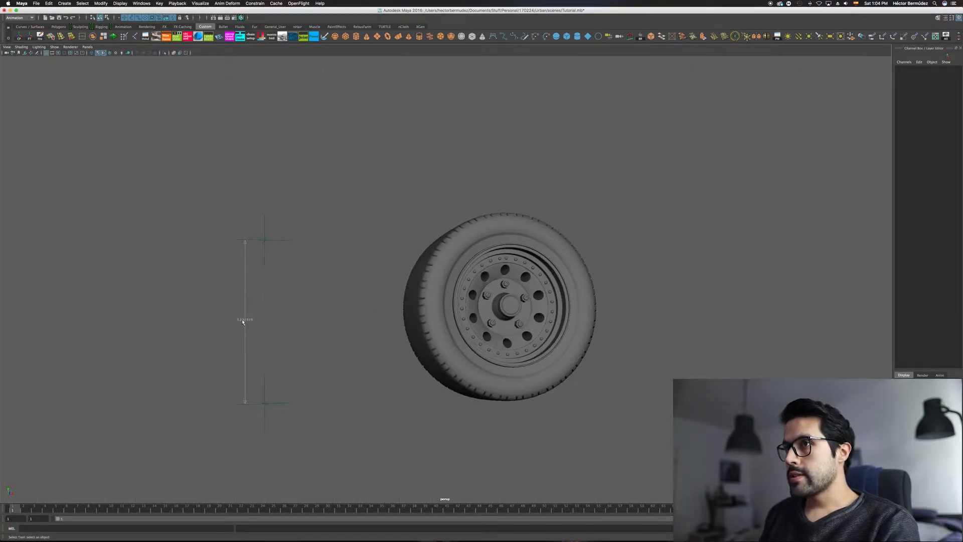
left_click_drag(252, 323, 284, 255, "alt")
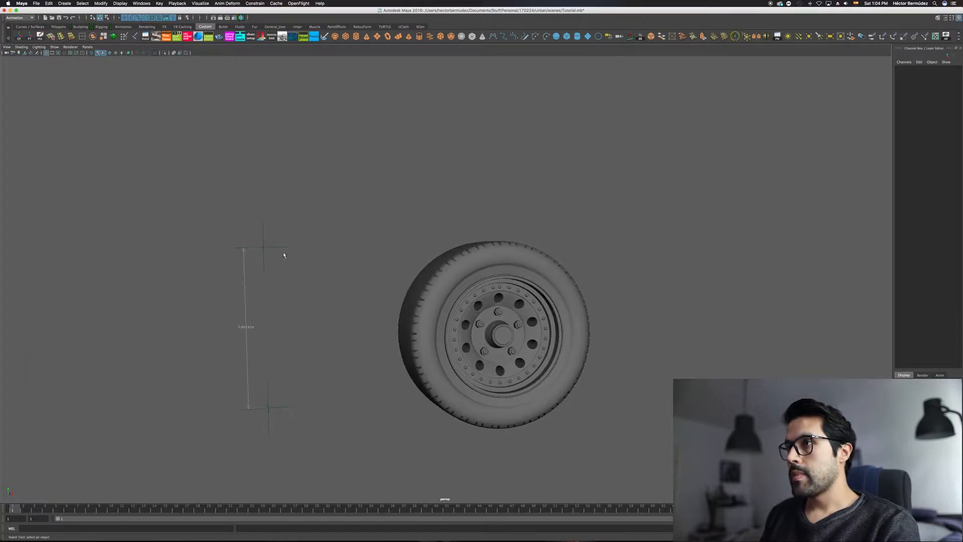
left_click_drag(472, 263, 566, 277, "alt")
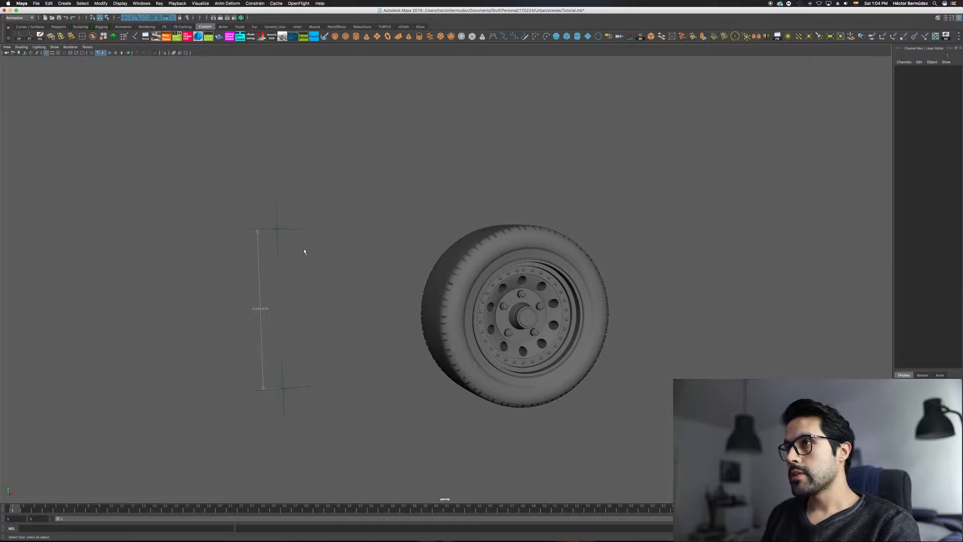
right_click_drag(566, 278, 393, 246, "alt")
middle_click_drag(435, 264, 458, 310, "alt")
left_click_drag(369, 275, 434, 439)
key("w")
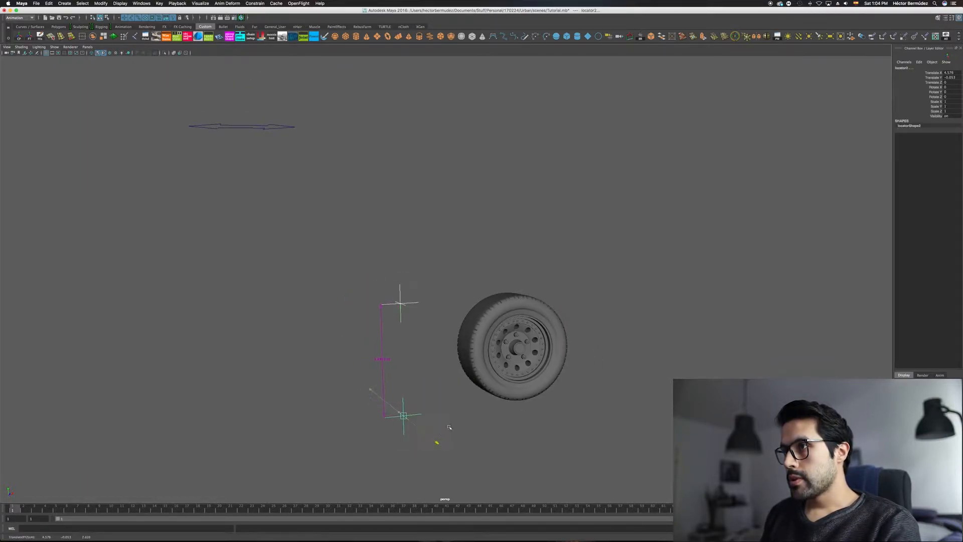
left_click_drag(504, 404, 430, 422)
middle_click_drag(441, 322, 442, 325, "alt")
left_click_drag(442, 326, 428, 312, "alt")
Step: Select the double-arrow control curve and examine its shape from above
key("q")
left_click(272, 145)
left_click_drag(342, 199, 361, 260, "alt")
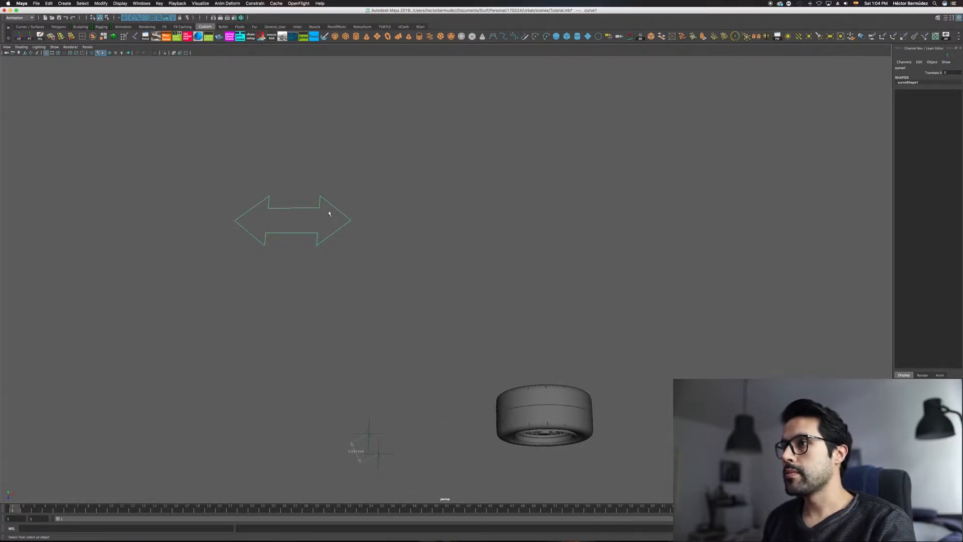
mouse_move(406, 305)
left_mouse_down("alt")
mouse_move(407, 318)
mouse_move(406, 303)
mouse_move(424, 299)
left_mouse_up("alt")
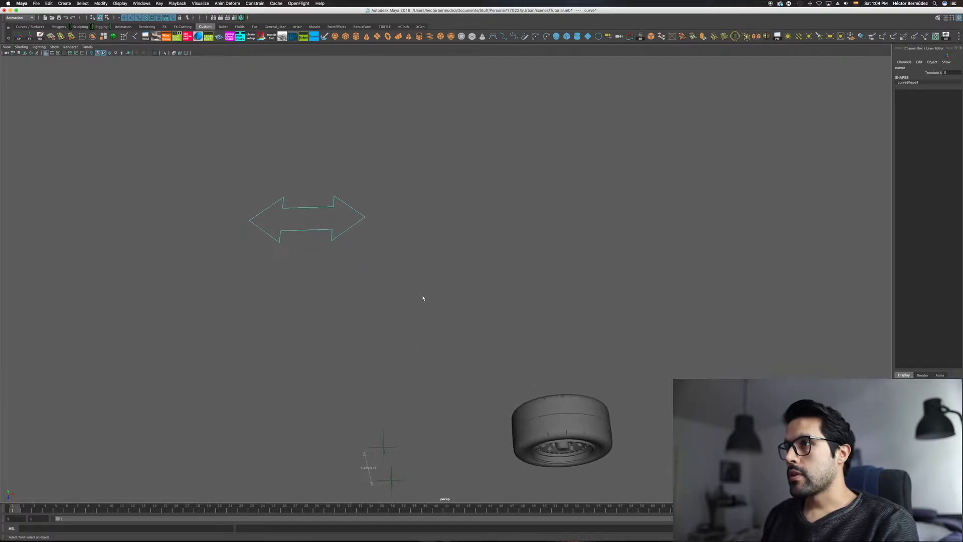
Step: Create a NURBS circle as a trial control curve and delete it again
left_click(423, 298)
key("space")
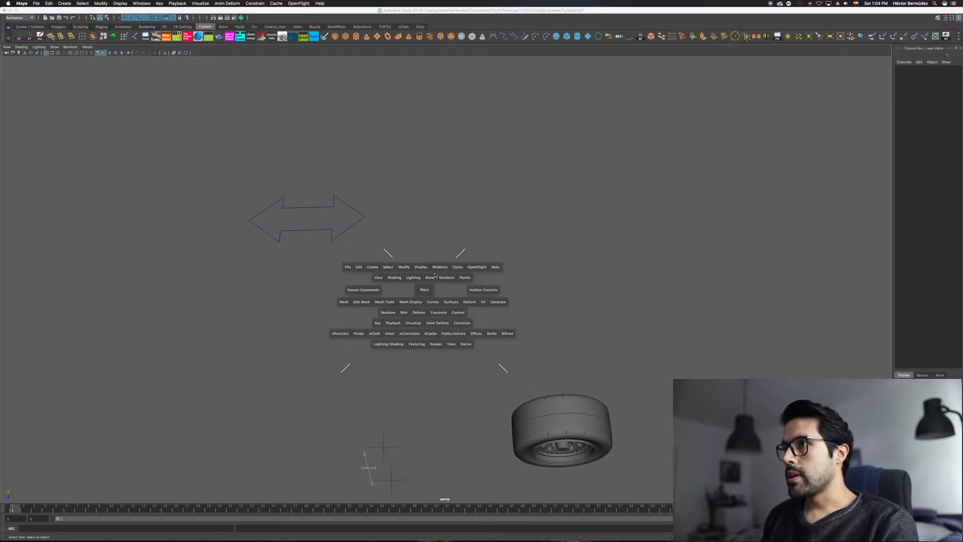
left_click(381, 267)
mouse_move(383, 284)
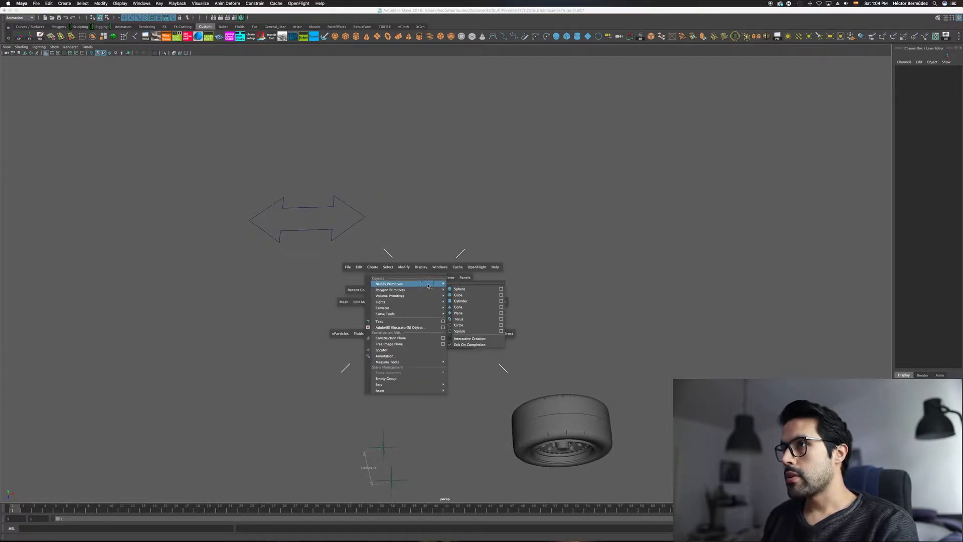
left_click(459, 325)
key("w")
left_click_drag(374, 357, 428, 242)
key("q")
left_click(470, 240)
key("Delete")
left_click(486, 284)
Step: Open the Set Driven Key window and place it beside the wheel, clear of the model
left_click_drag(327, 165, 492, 276, "alt")
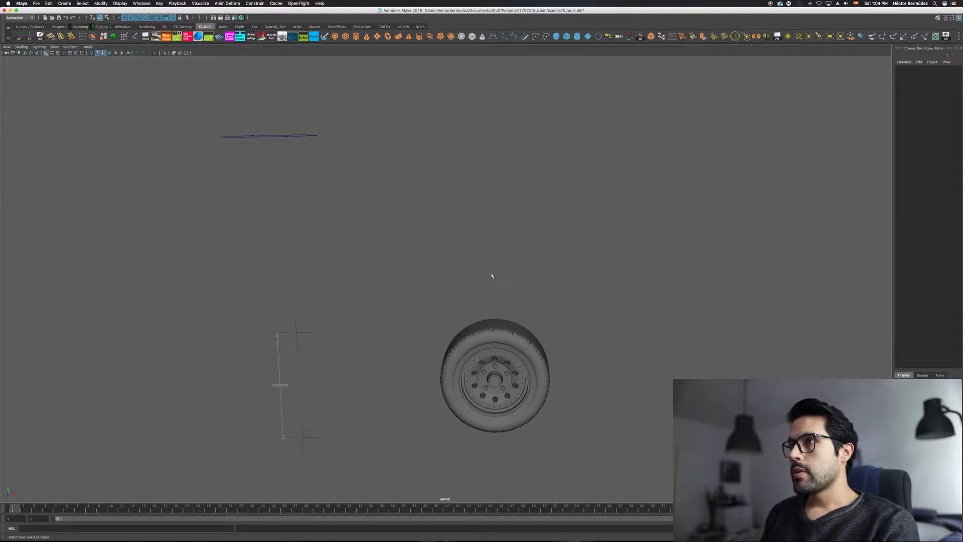
key("space")
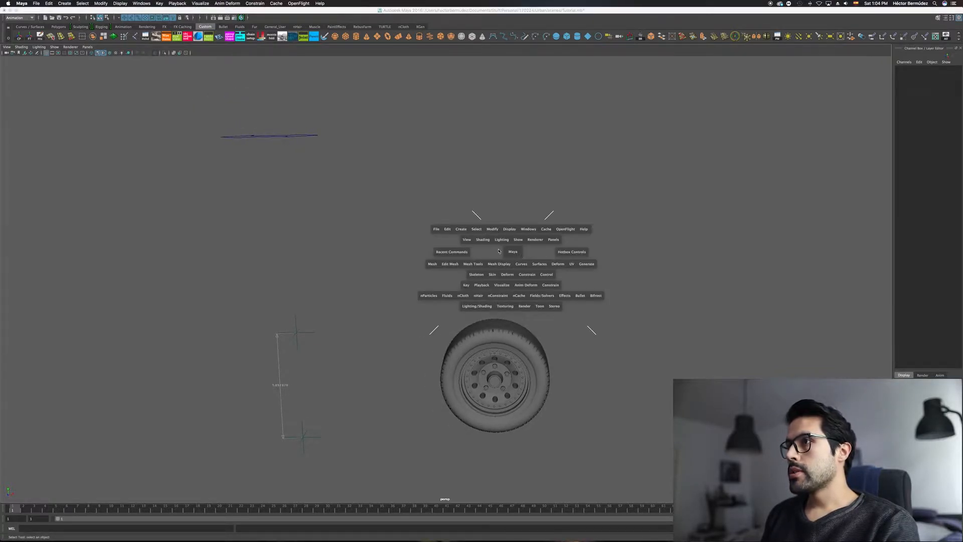
left_click(467, 287)
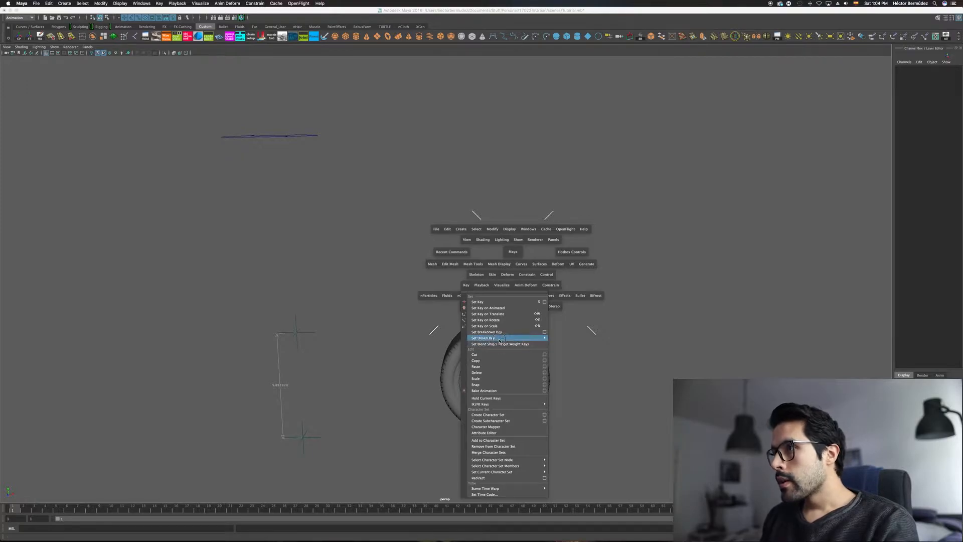
left_click(559, 343)
left_click_drag(569, 137, 255, 178)
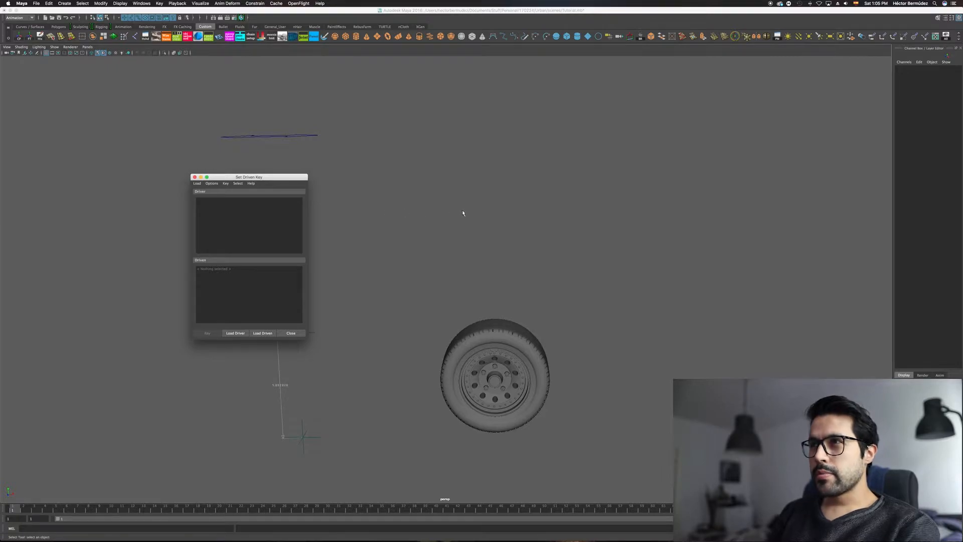
middle_click_drag(463, 213, 481, 206, "alt")
key("space")
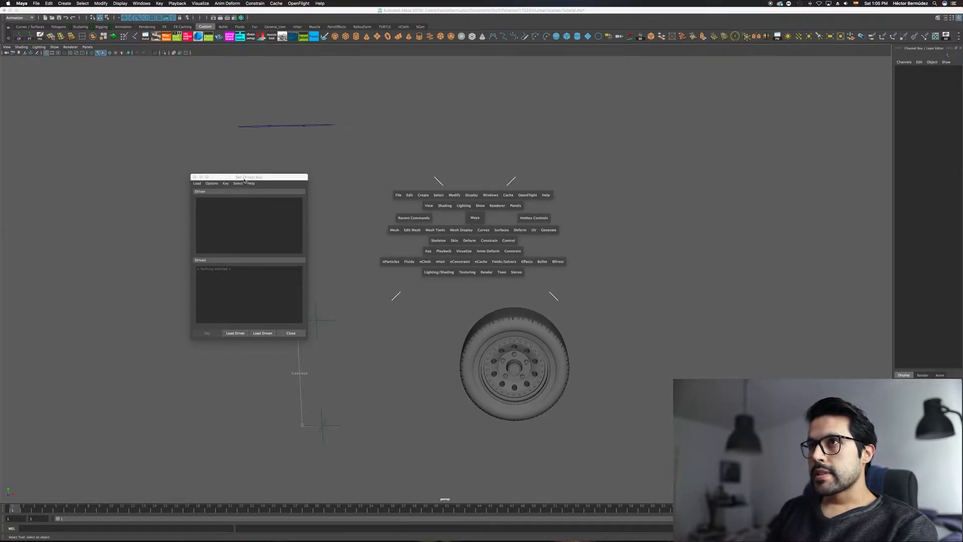
left_click(429, 251)
left_click(428, 252)
left_click(428, 252)
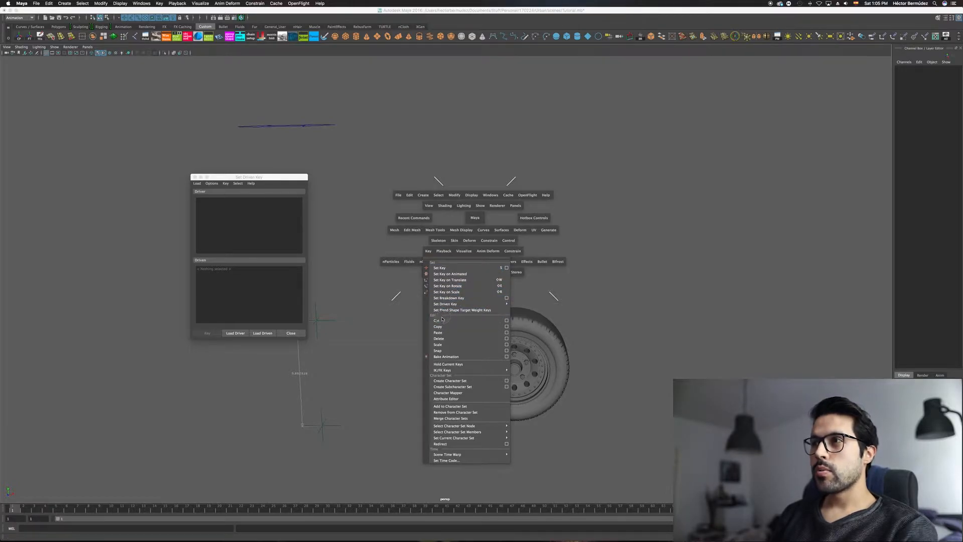
left_click(365, 307)
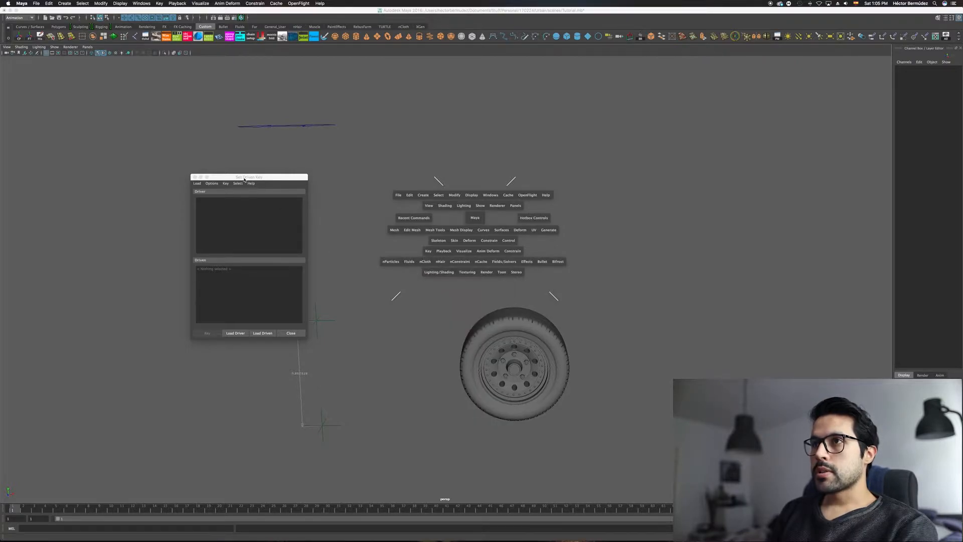
key("space")
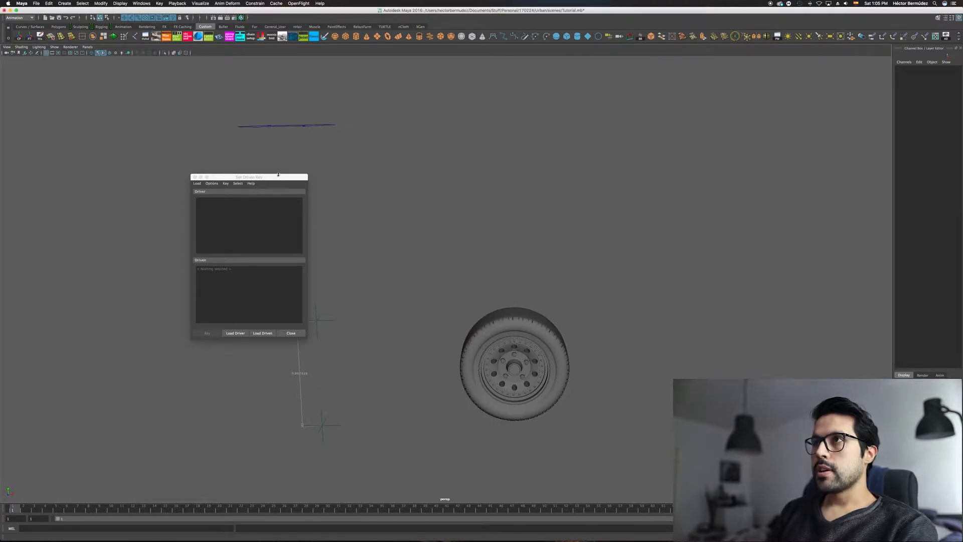
Step: Search Maya's menu commands for "set driven key"
left_click(321, 4)
left_click(329, 20)
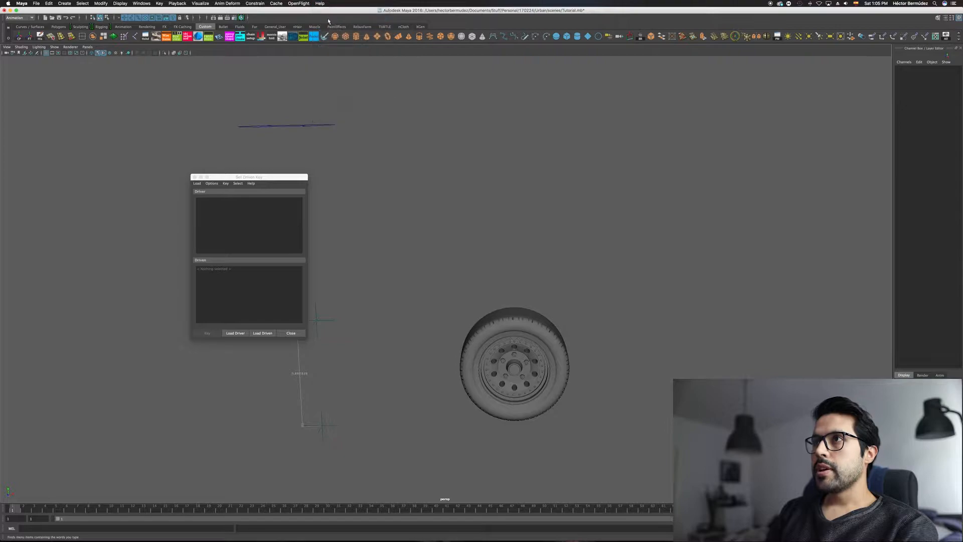
left_click_drag(353, 187, 402, 186)
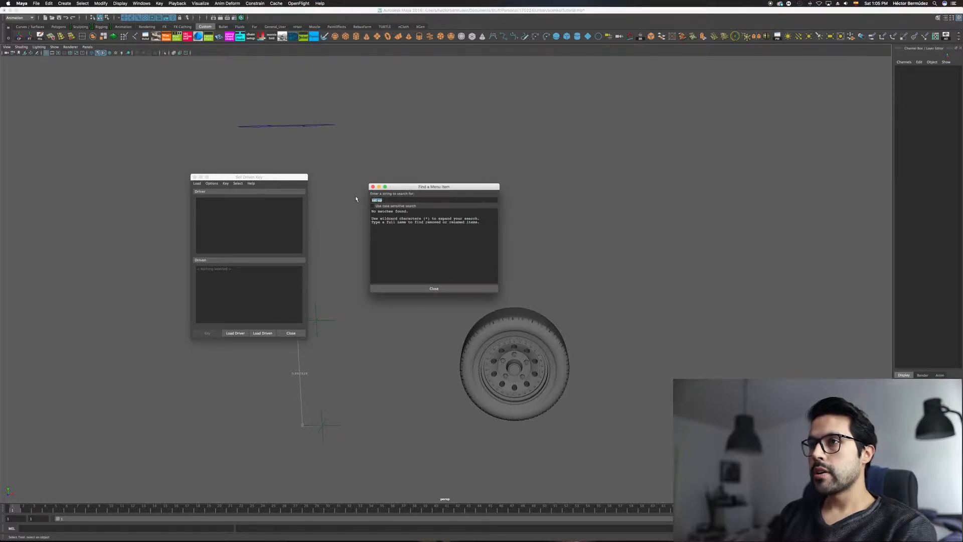
key("BackSpace")
key("BackSpace")
key("BackSpace")
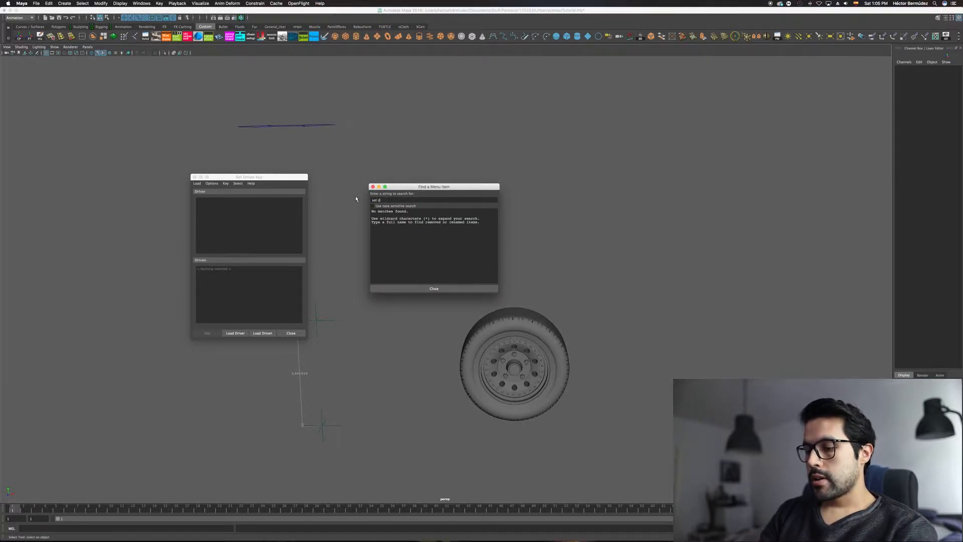
type("driven key")
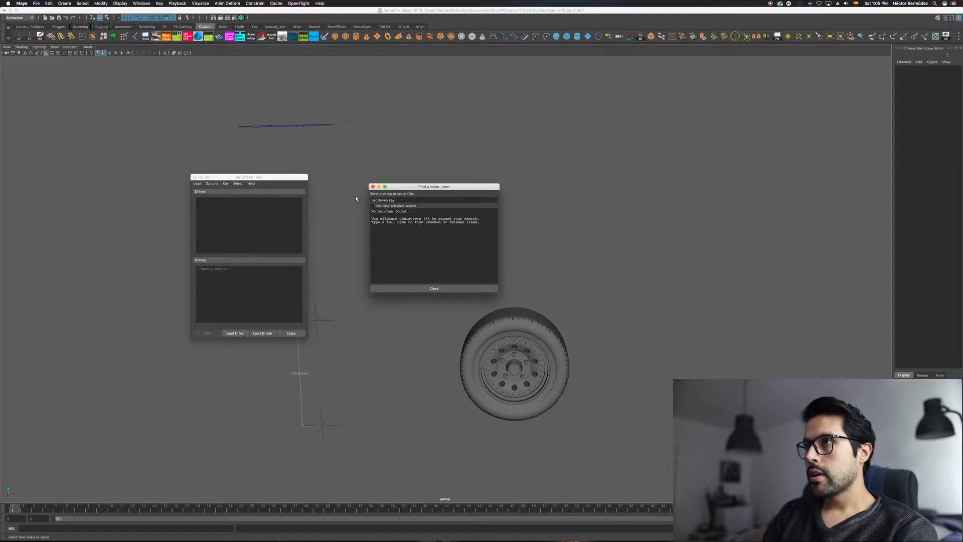
key("Return")
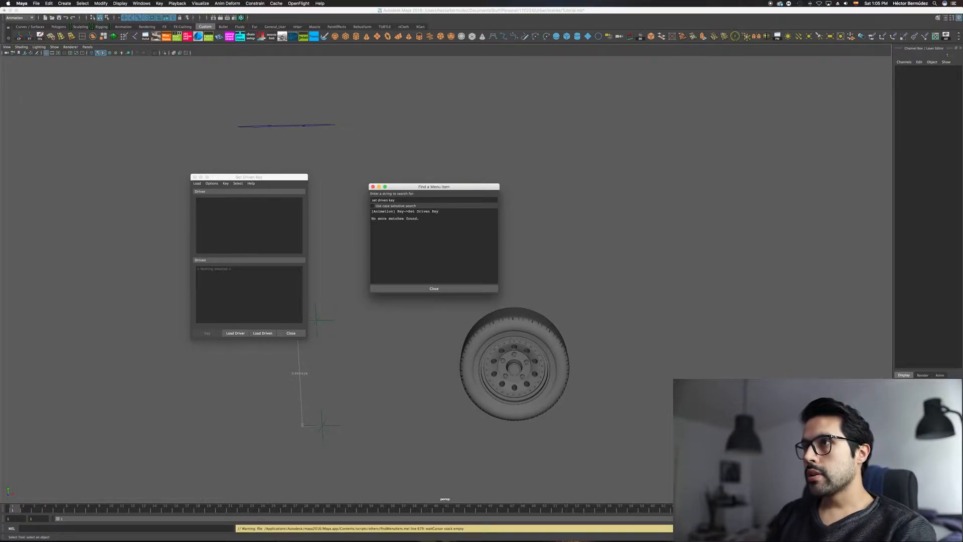
Step: Highlight the Set Driven Key search result and close the menu search window
left_click_drag(371, 211, 439, 211)
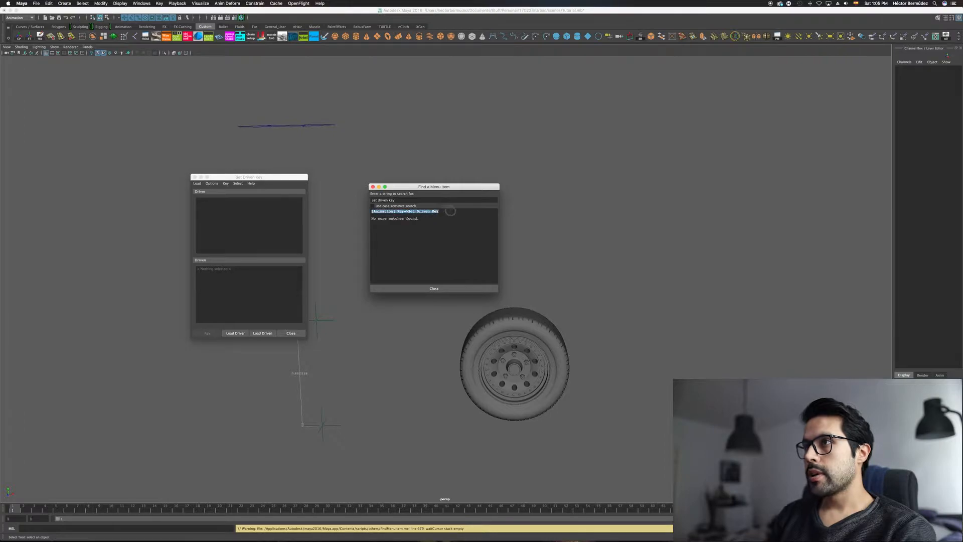
left_click(402, 291)
middle_click_drag(391, 277, 475, 282, "alt")
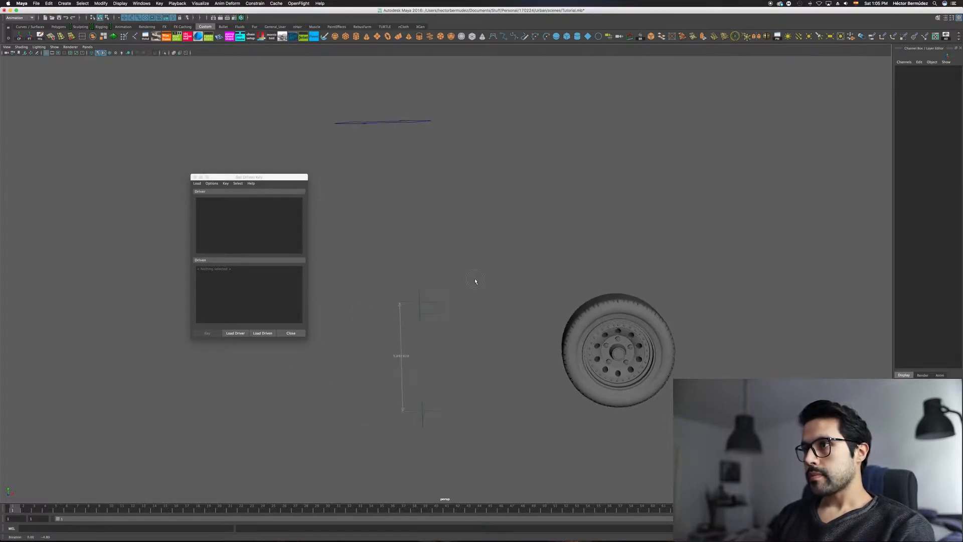
Step: Load the double-arrow control curve as the driver in the Set Driven Key window
left_click(432, 121)
left_click_drag(441, 169, 434, 179, "alt")
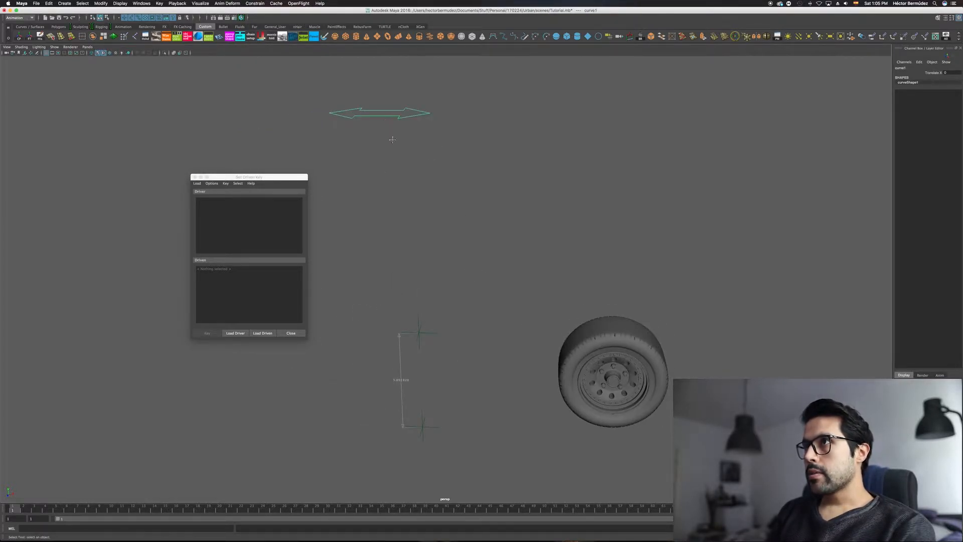
left_click_drag(391, 137, 405, 186, "alt")
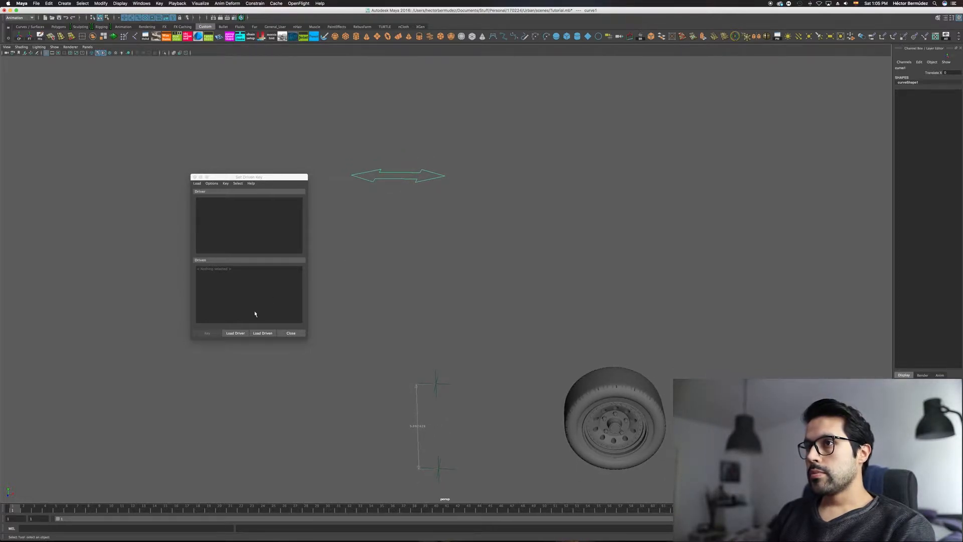
left_click(233, 334)
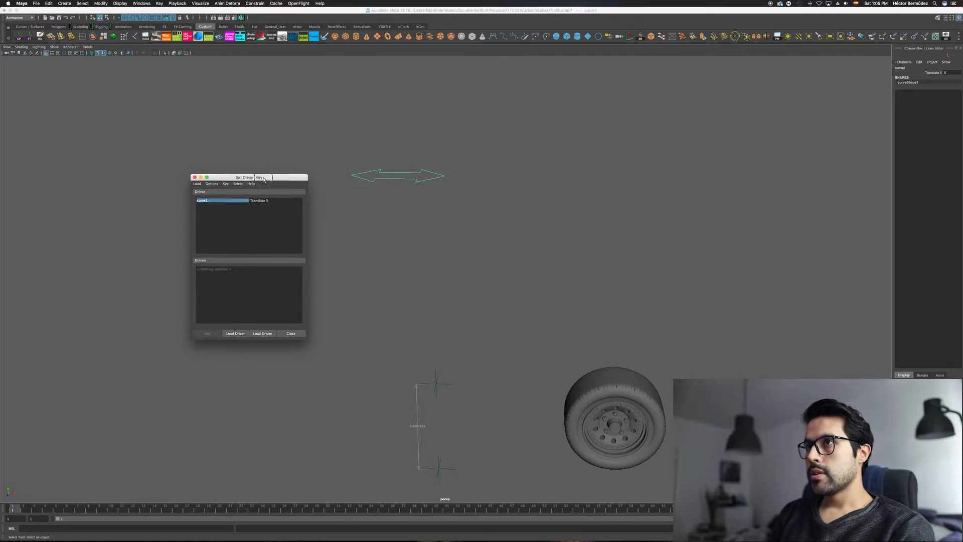
left_click_drag(263, 178, 256, 162)
middle_click_drag(398, 234, 360, 225, "alt")
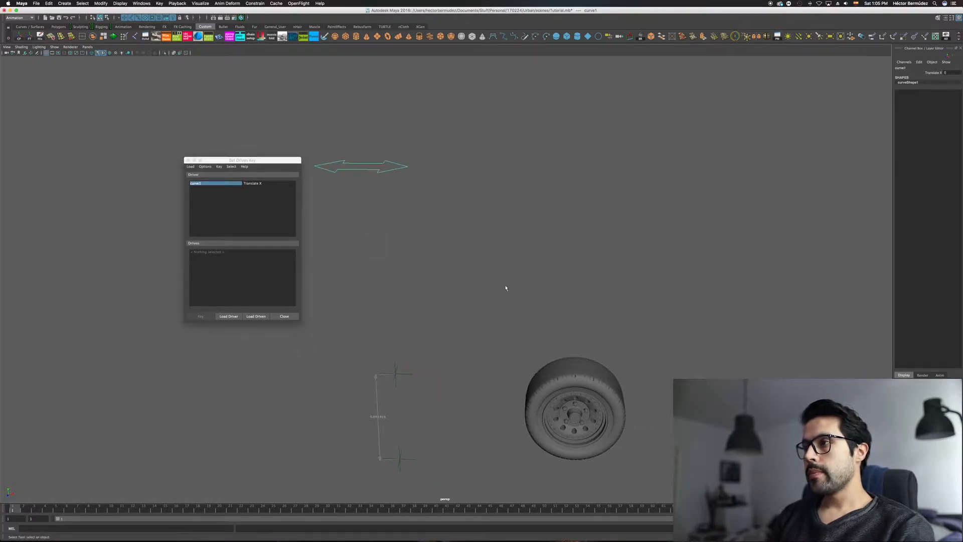
Step: Select the whole wheel group, try rotating it about X, and reset its Rotate X to 0
left_click(564, 366)
middle_click_drag(524, 280, 480, 286, "alt")
left_click_drag(506, 312, 495, 291, "alt")
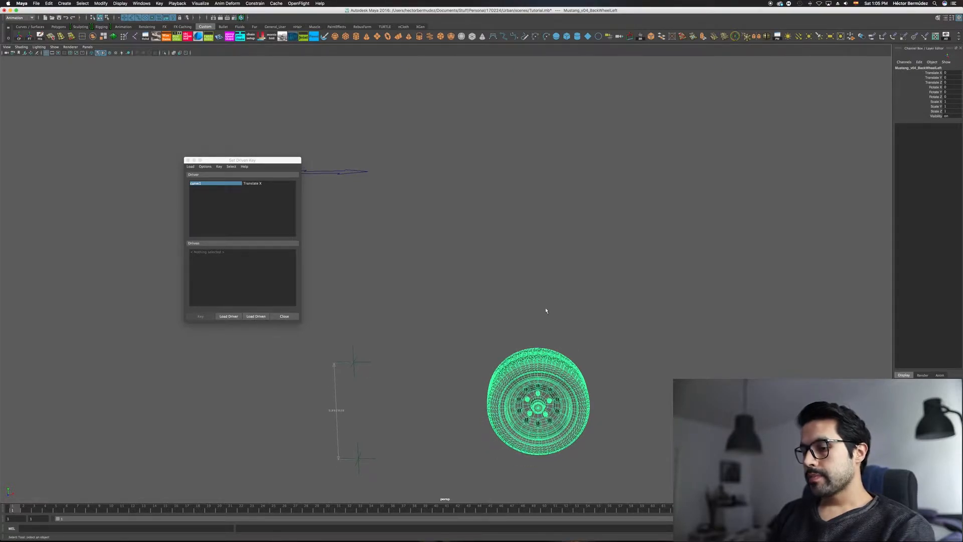
key("e")
mouse_move(513, 301)
left_mouse_down()
mouse_move(482, 321)
mouse_move(505, 318)
left_mouse_up()
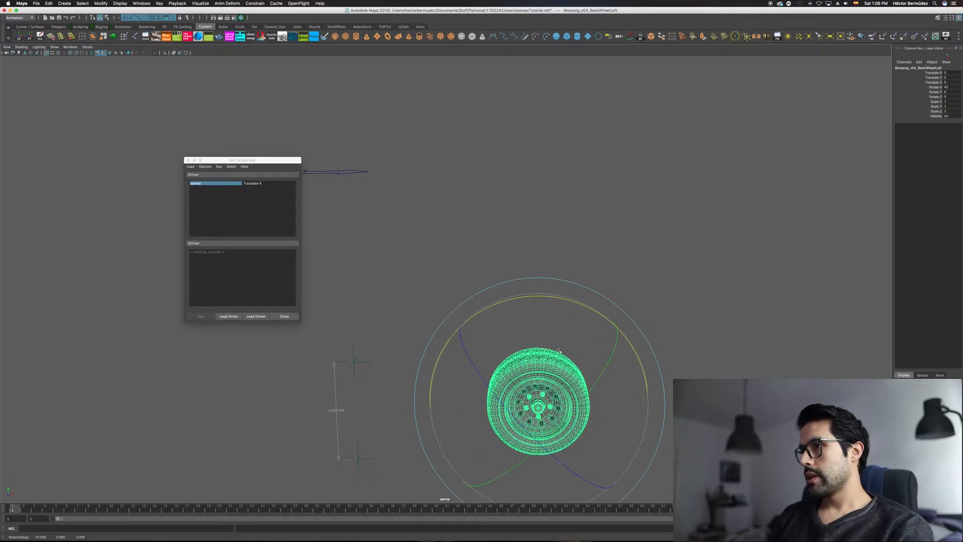
middle_click_drag(559, 349, 560, 327, "alt")
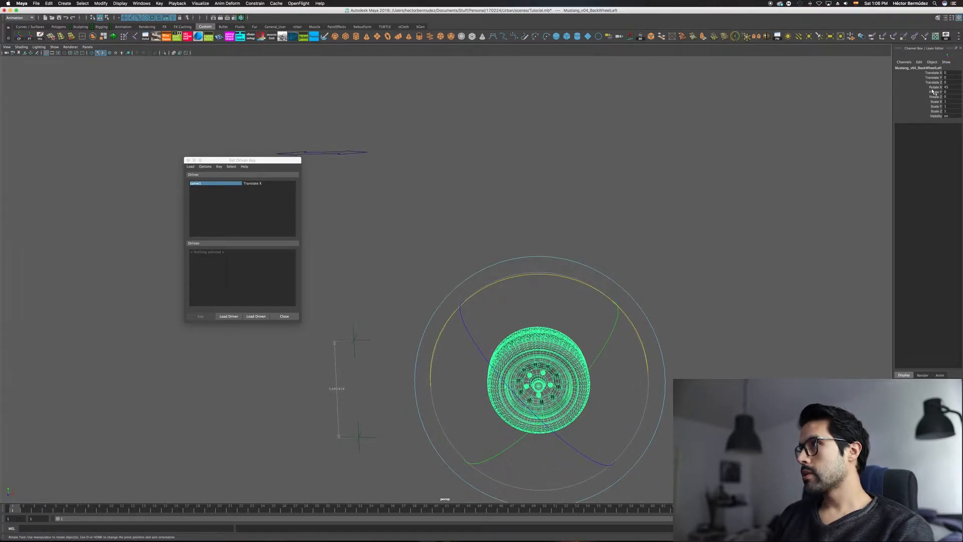
left_click_drag(504, 279, 531, 275)
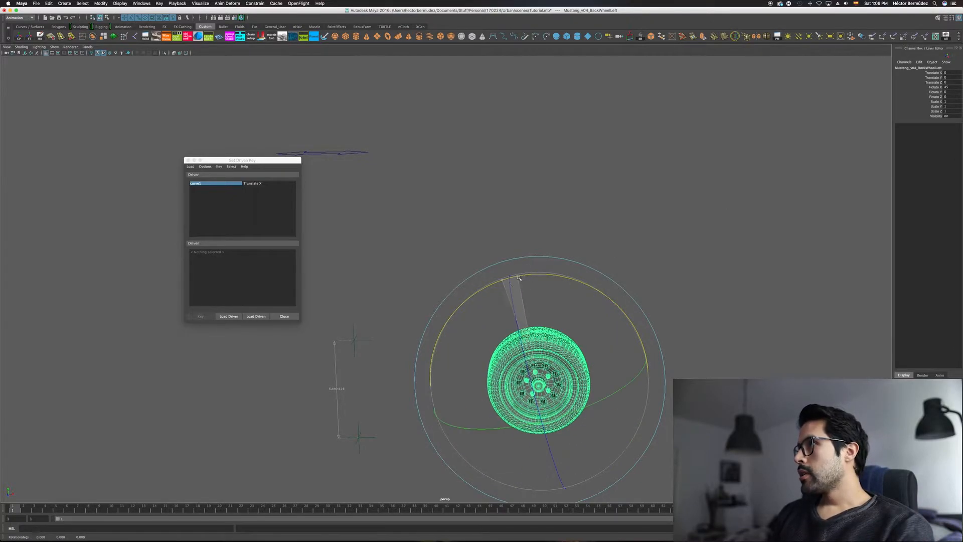
key("z")
left_click(946, 87)
type("0")
key("Return")
middle_click_drag(753, 242, 726, 226, "alt")
key("q")
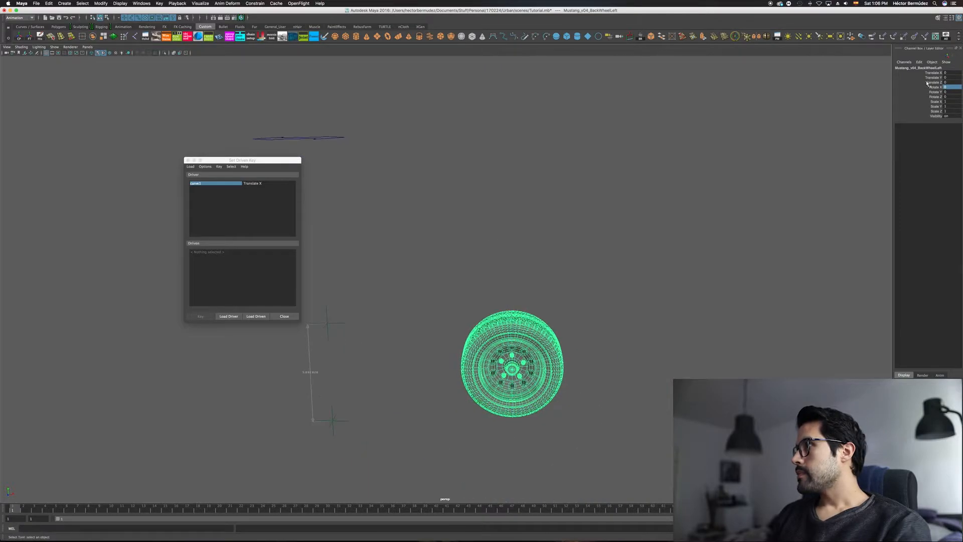
Step: Lock and hide all of the wheel group's channels except Rotate X
left_click_drag(932, 73, 939, 117)
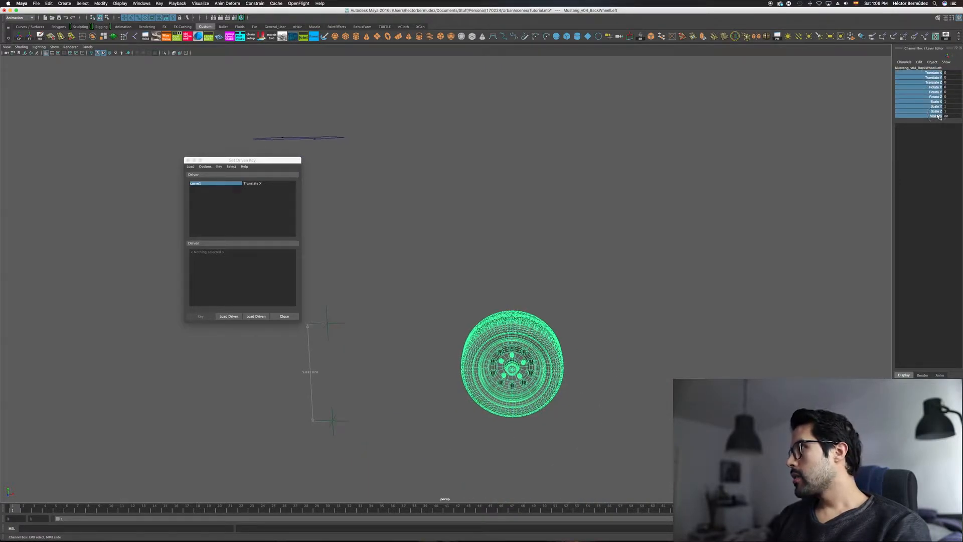
middle_click_drag(784, 184, 781, 173, "alt")
left_click(935, 87, "ctrl")
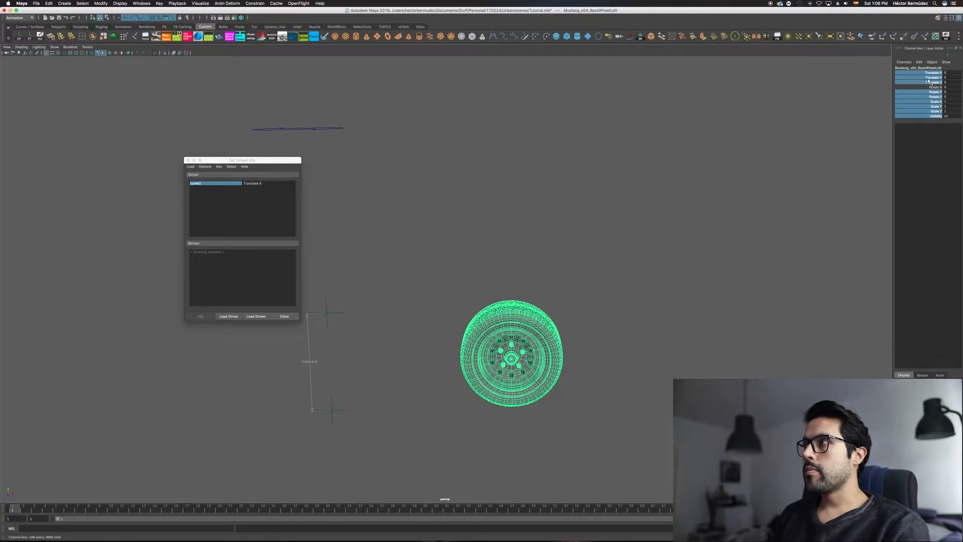
right_click(928, 82)
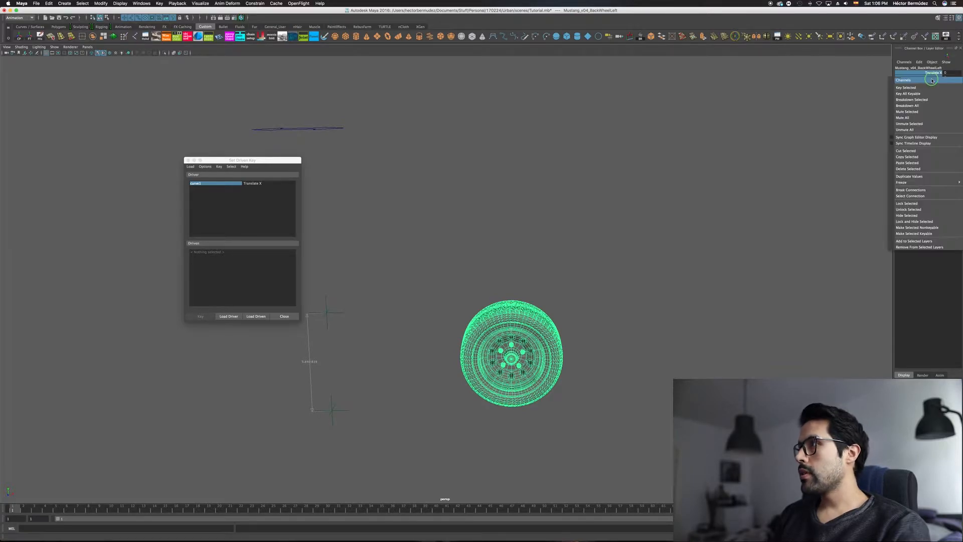
left_click(918, 222)
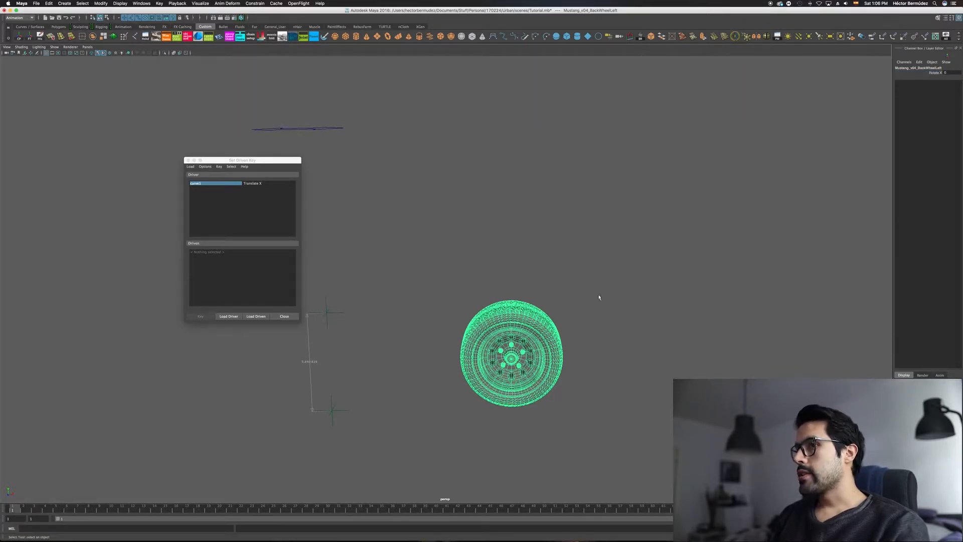
Step: Pick the tire, go up to its wheel group, test-rotate the group about X and undo the rotation
left_click(545, 319)
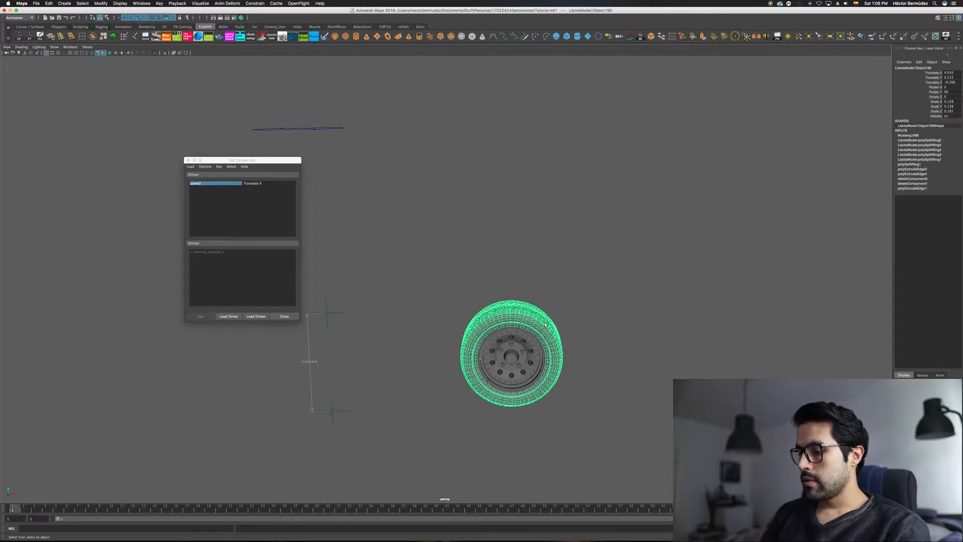
key("Up")
key("e")
left_click_drag(521, 250, 522, 269)
key("ctrl+z")
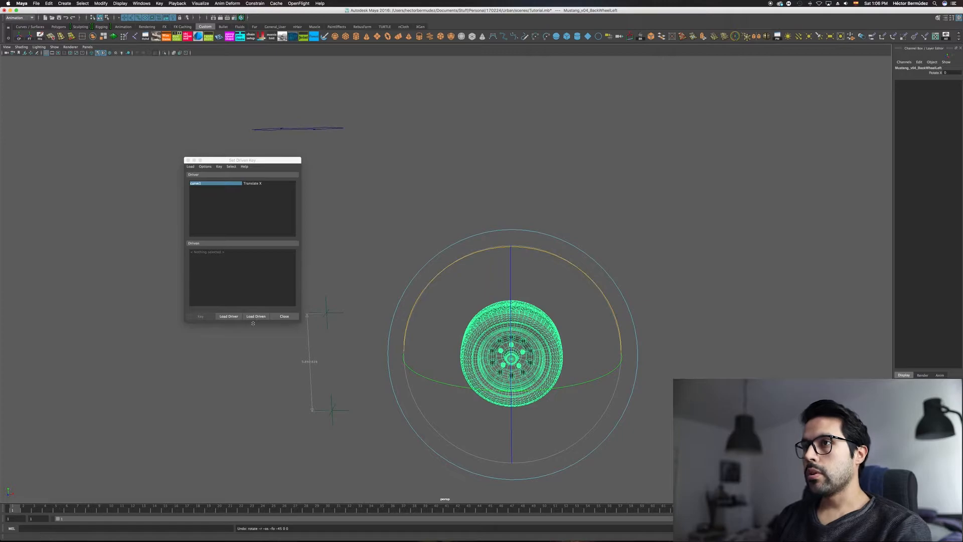
Step: Load the wheel group as driven and pair the curve's Translate X with the wheel's Rotate X
left_click(255, 316)
middle_click_drag(277, 240, 405, 279, "alt")
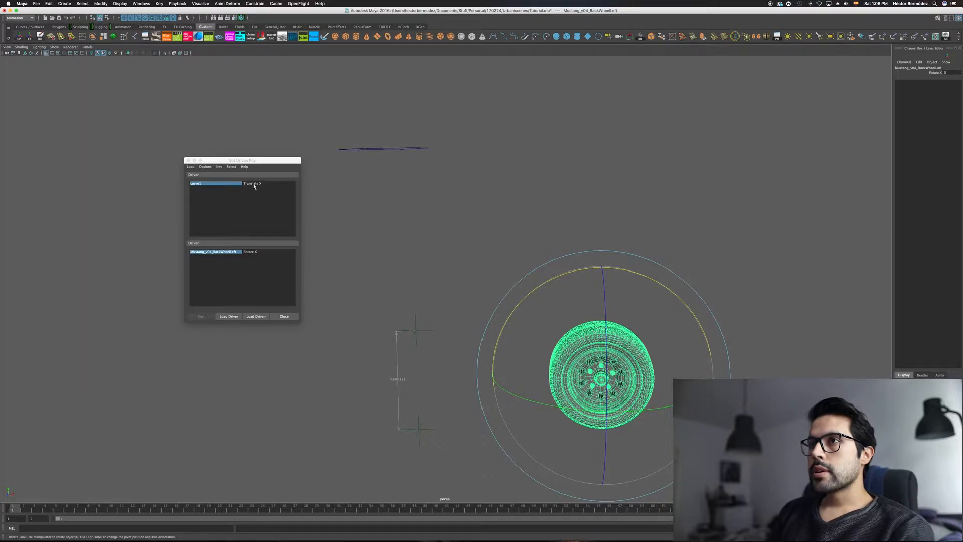
left_click(254, 184)
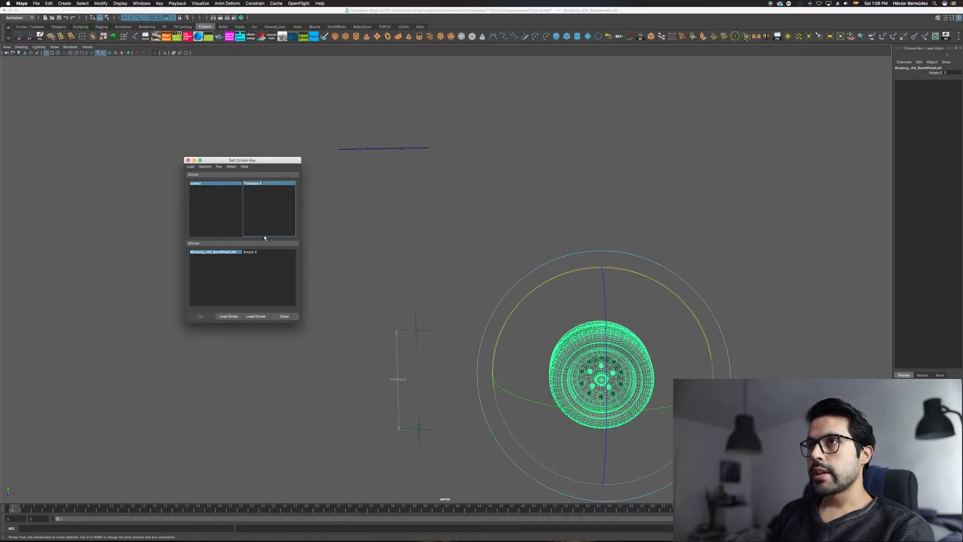
left_click(254, 253)
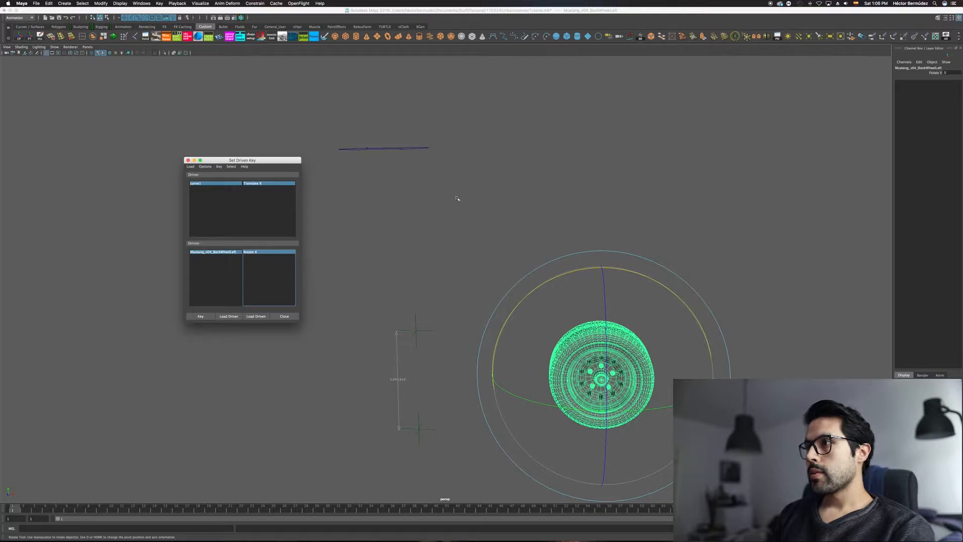
left_click_drag(593, 335, 563, 315, "alt")
key("q")
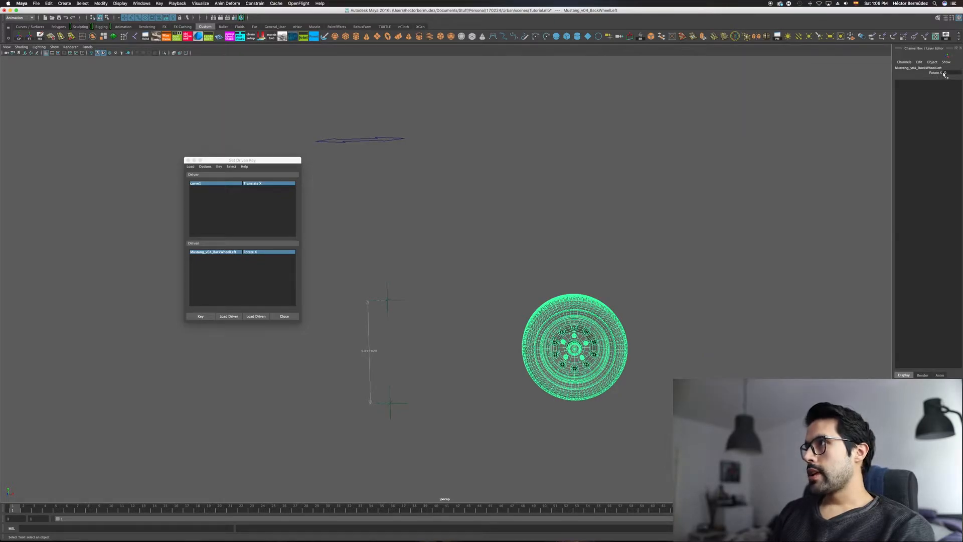
Step: Select the arrow curve, try sliding it along X, and reset its Translate X to 0
left_click(393, 139)
left_click_drag(397, 158, 420, 185, "alt")
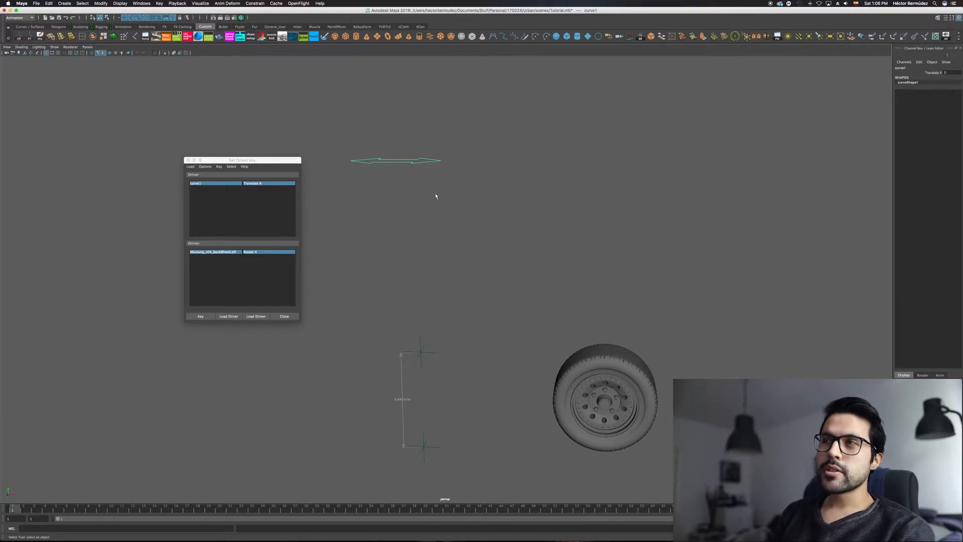
key("w")
middle_click_drag(449, 186, 534, 221, "alt")
left_click_drag(594, 197, 528, 201)
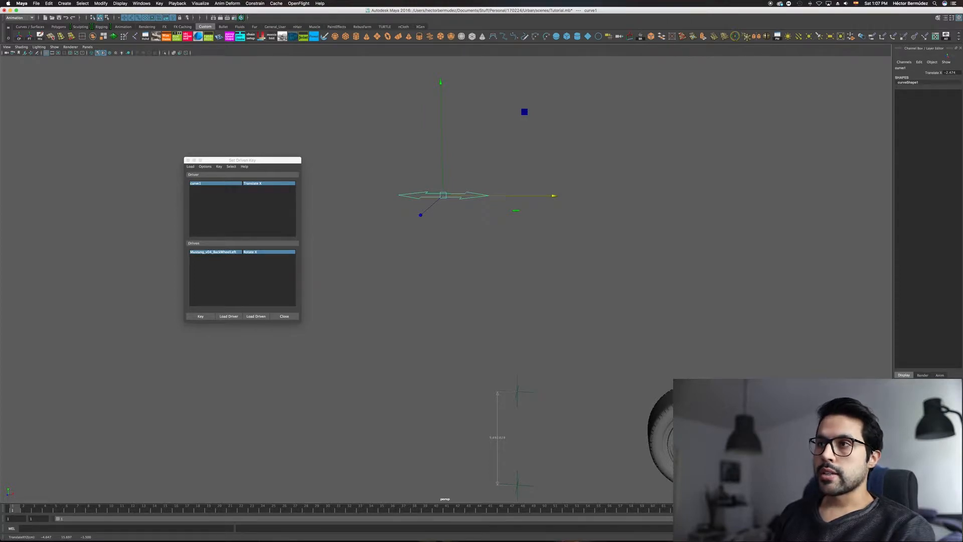
mouse_move(517, 220)
middle_mouse_down("alt")
mouse_move(525, 227)
mouse_move(514, 225)
middle_mouse_up("alt")
left_click(948, 72)
type("0")
key("Return")
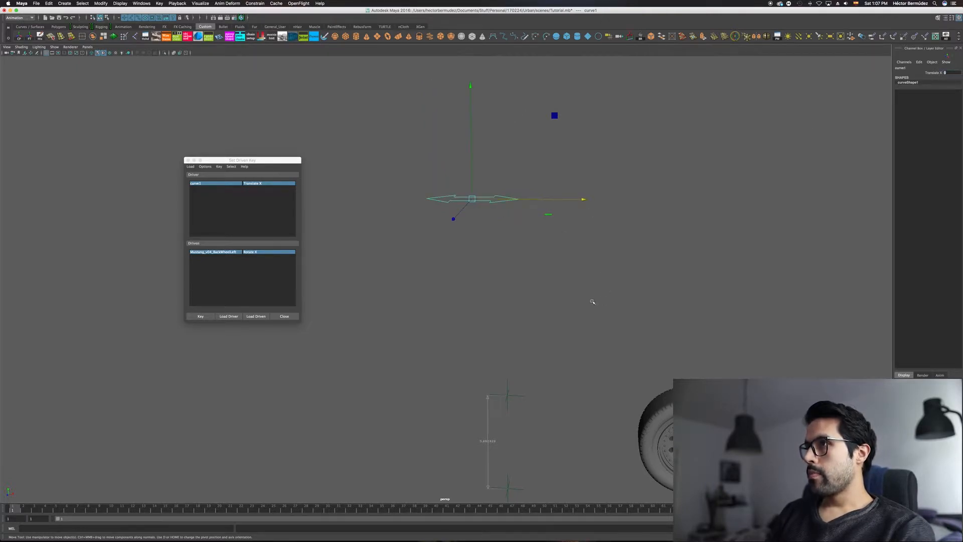
Step: Set the first driven key with the curve's Translate X and the wheel's Rotate X both at 0
middle_click_drag(598, 302, 578, 261, "alt")
key("q")
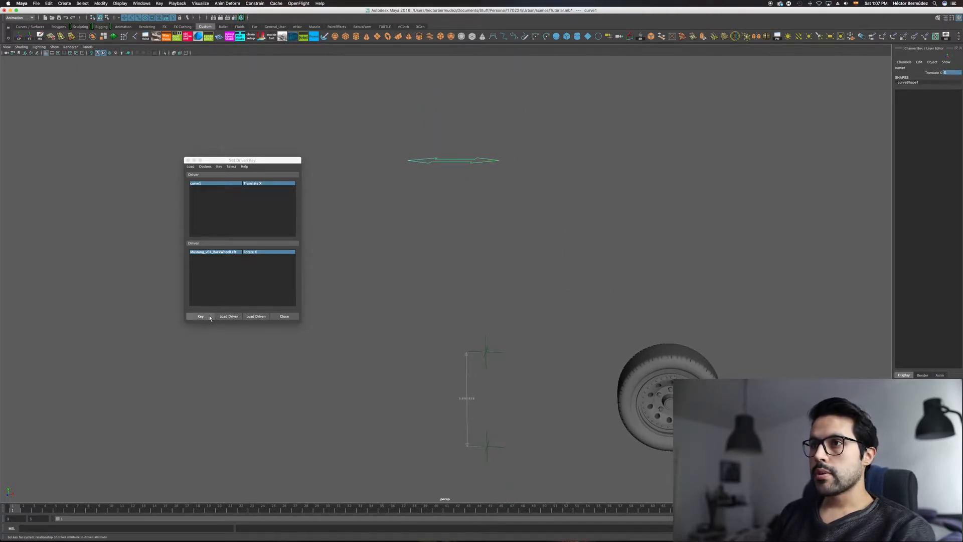
left_click(203, 317)
Step: Inspect the wheel's diameter measurement, then switch to Calculator and place it above the wheel
middle_click_drag(497, 265, 486, 281, "alt")
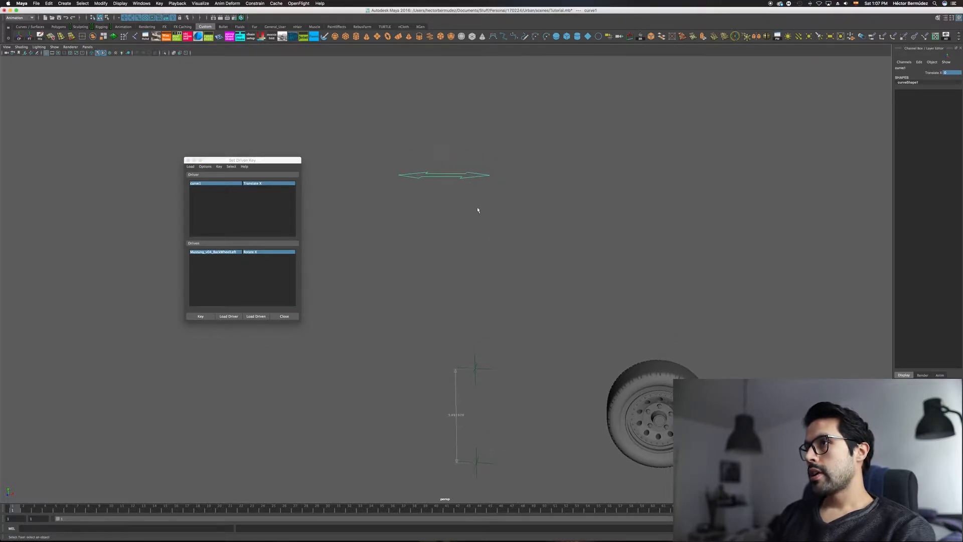
mouse_move(470, 281)
left_mouse_down("alt")
mouse_move(428, 250)
mouse_move(477, 260)
mouse_move(466, 236)
mouse_move(496, 237)
mouse_move(459, 289)
left_mouse_up("alt")
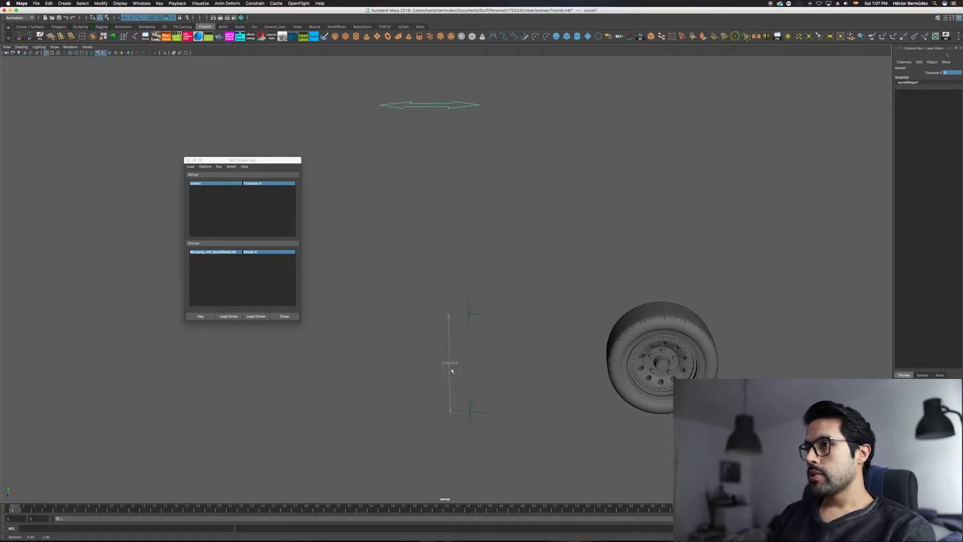
right_click_drag(432, 374, 522, 382, "alt")
middle_click_drag(479, 380, 480, 405, "alt")
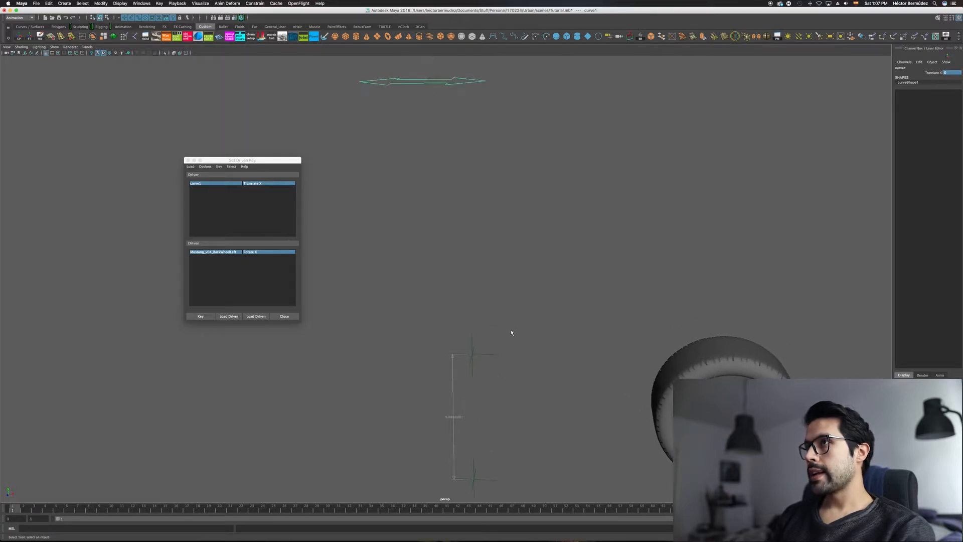
right_click_drag(512, 331, 460, 306, "alt")
left_click_drag(460, 306, 480, 266, "alt")
key("super+space")
type("ca")
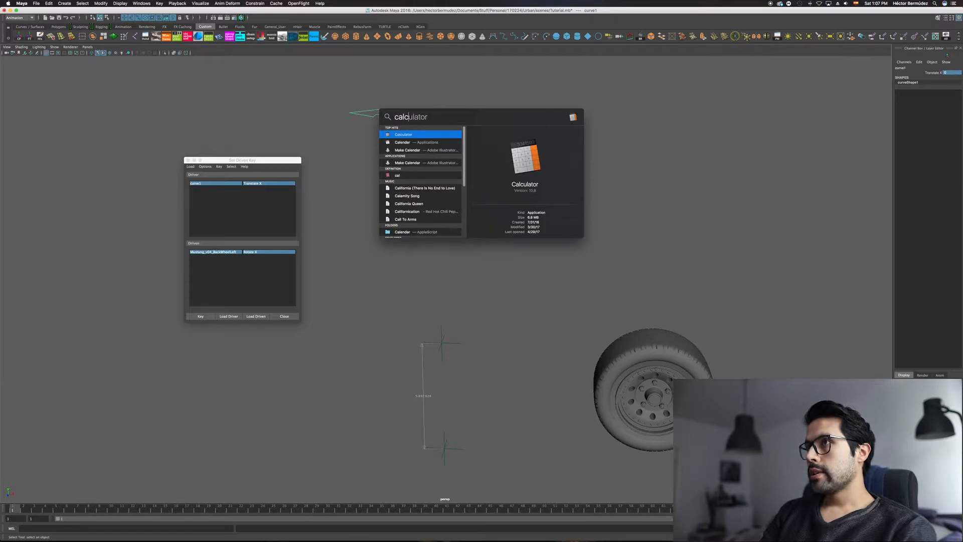
key("Return")
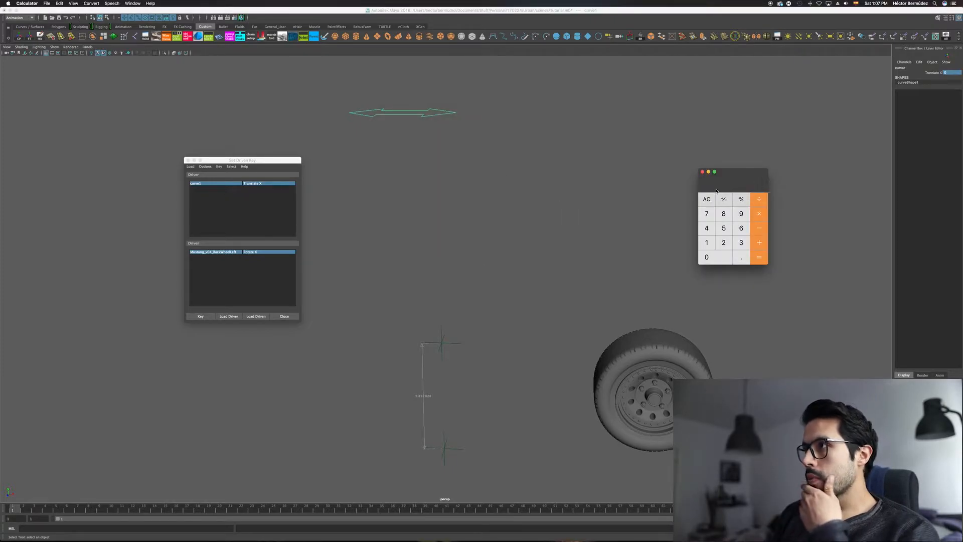
left_click_drag(730, 173, 686, 167)
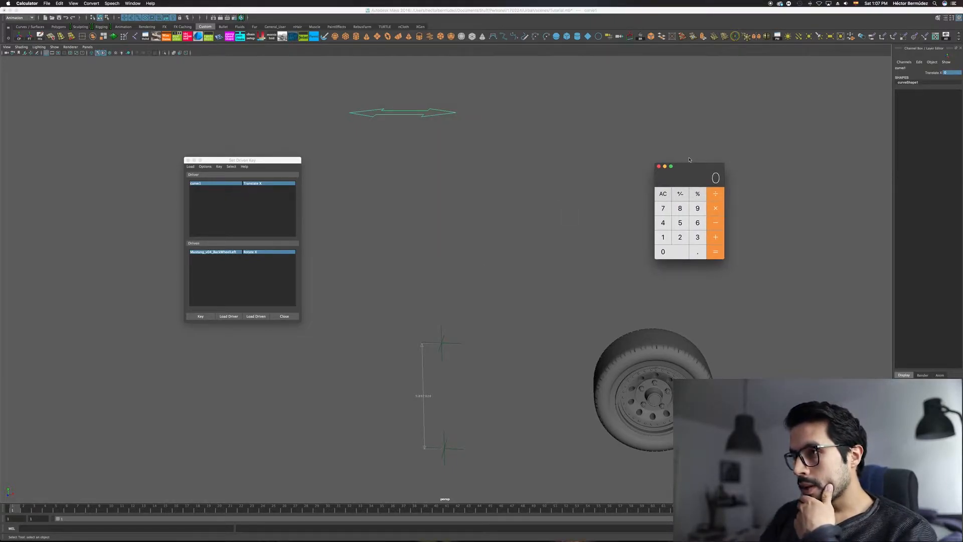
Step: Calculate the wheel's circumference by multiplying its 5.8928 diameter by 3.1416, and move the calculator closer to the measurement
type("5.")
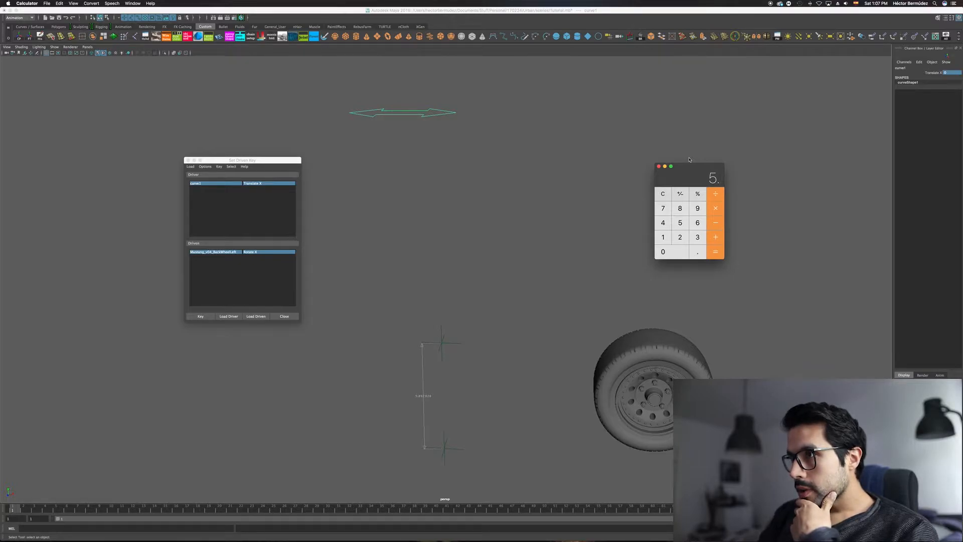
type("8928")
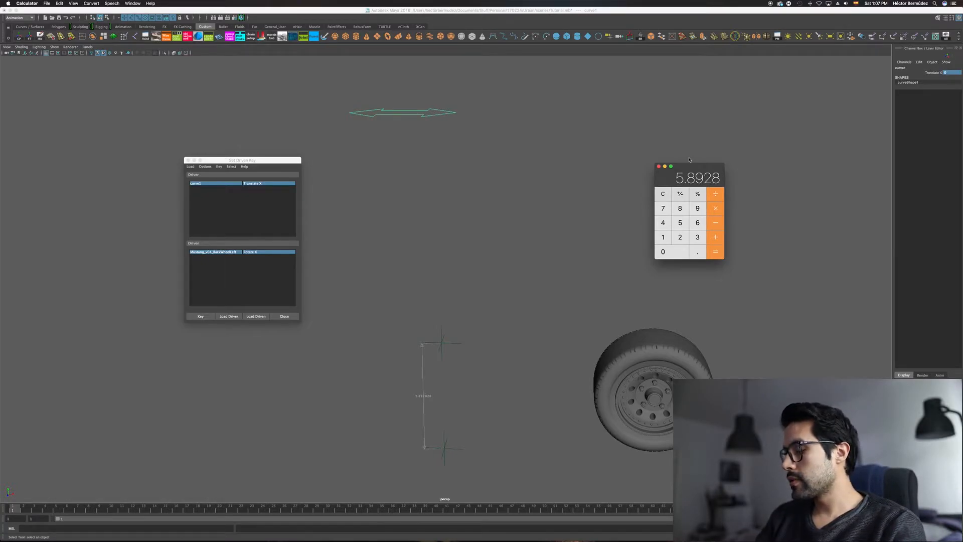
key("Escape")
type("3.1416")
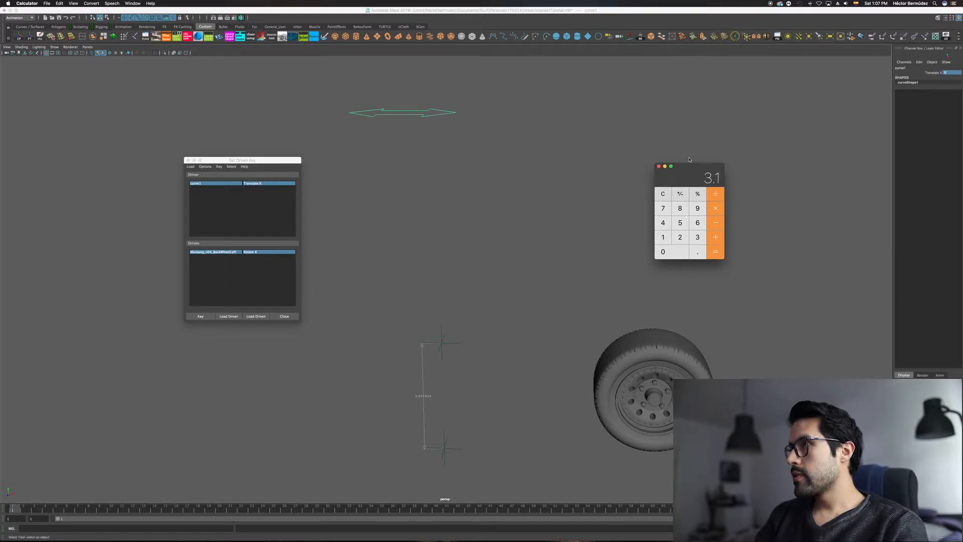
left_click(716, 255)
left_click_drag(677, 181, 633, 173)
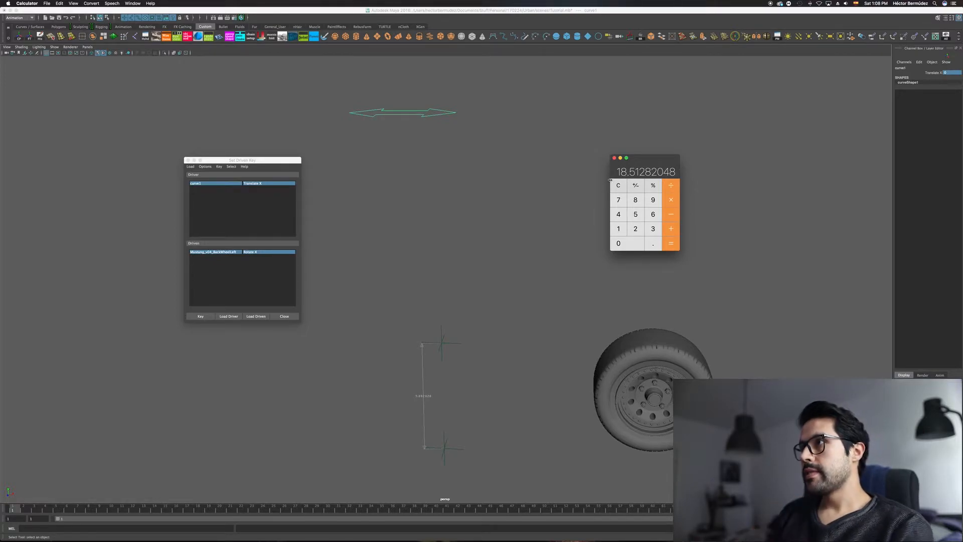
Step: Select the arrow curve with the Move tool and set its Translate X to -18.513
left_click(440, 105)
key("w")
middle_click_drag(672, 155, 711, 190, "alt")
left_click_drag(550, 148, 481, 147)
left_click(948, 73)
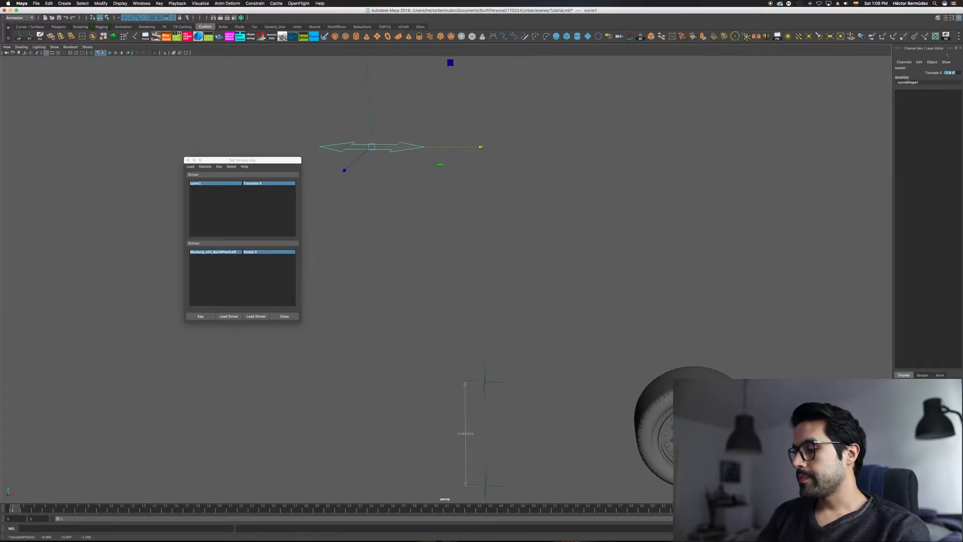
type("-18")
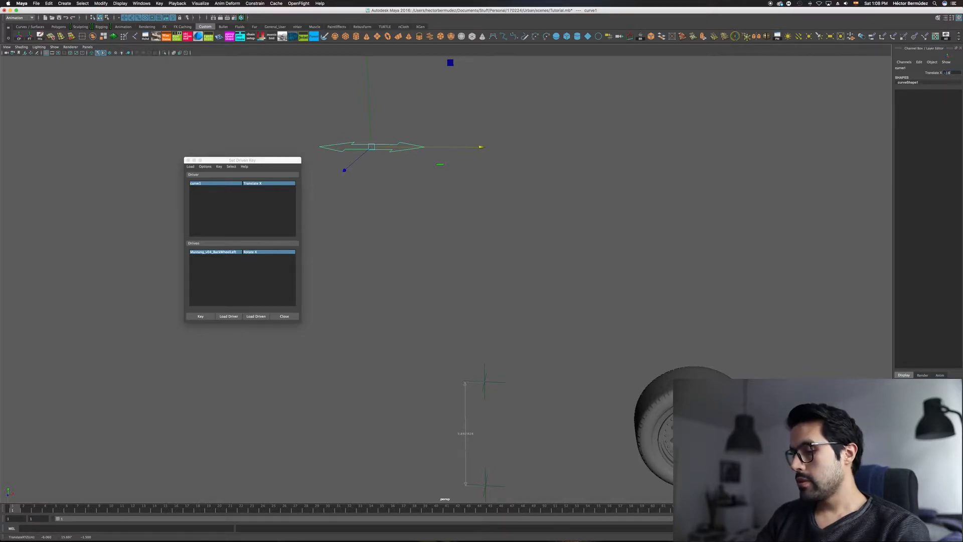
type(".511")
key("Return")
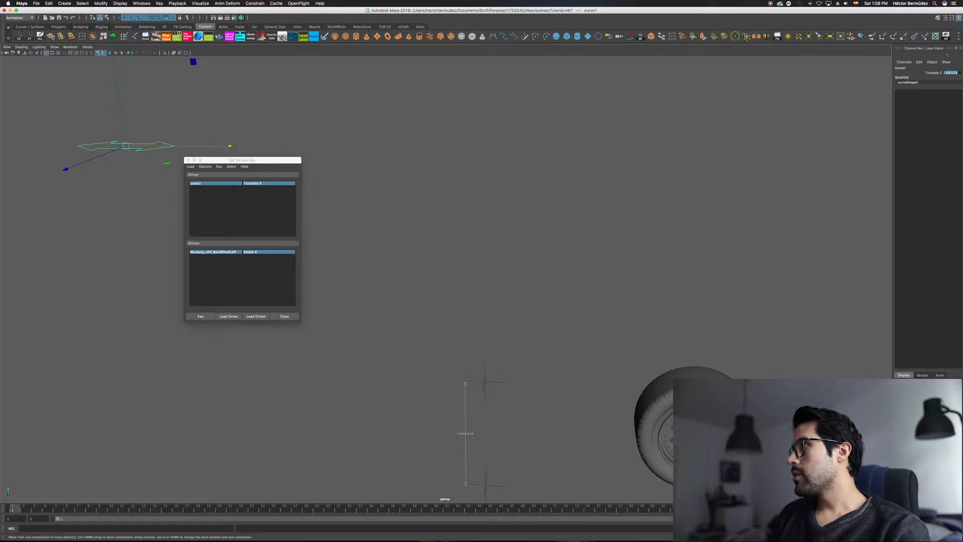
Step: Try sliding the arrow curve along X, and restore its Translate X to -18.513
middle_click_drag(645, 221, 779, 258, "alt")
middle_click_drag(694, 232, 755, 257, "alt")
middle_click_drag(760, 231, 815, 248, "alt")
middle_click_drag(735, 241, 738, 241, "alt")
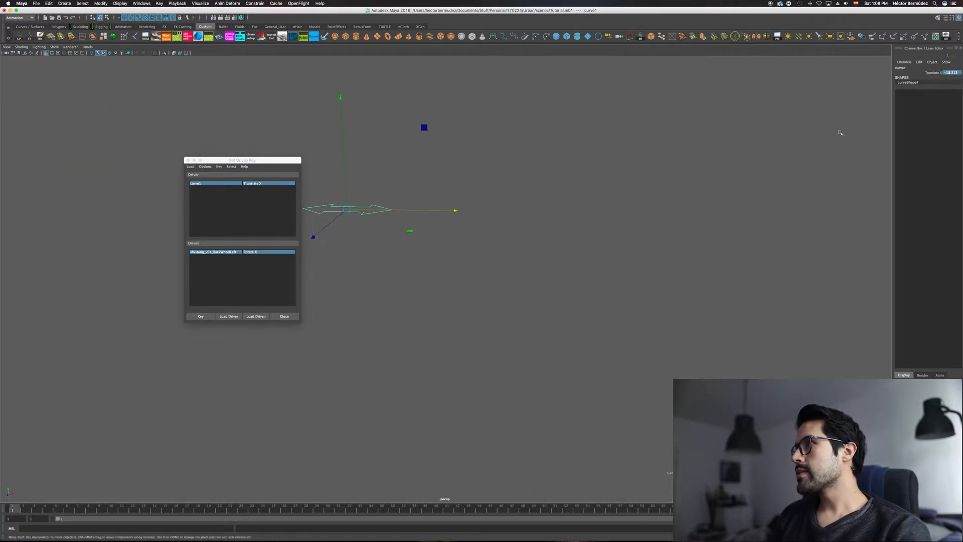
right_click_drag(775, 240, 686, 239, "alt")
middle_click_drag(708, 257, 686, 251, "alt")
left_click_drag(686, 250, 679, 228, "alt")
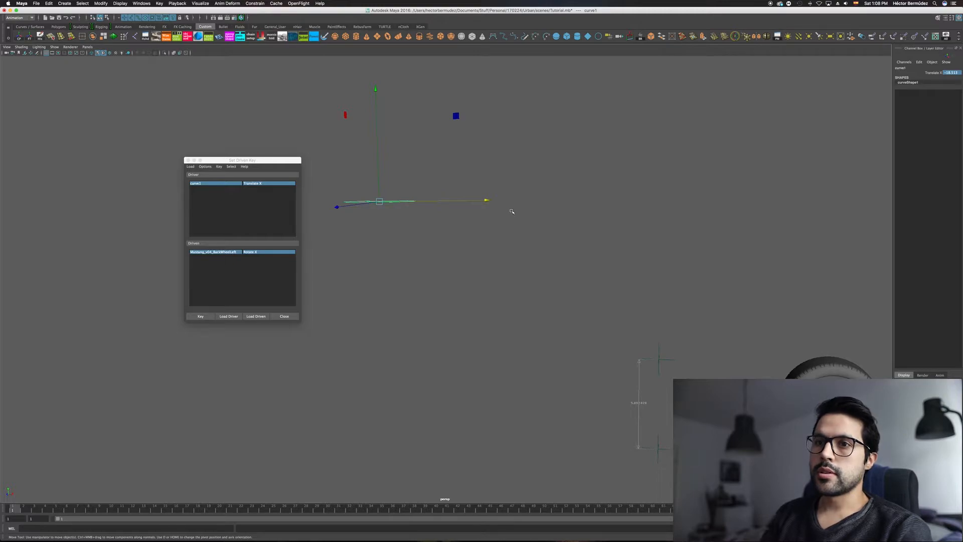
left_click_drag(471, 201, 455, 217)
middle_click_drag(532, 238, 518, 243, "alt")
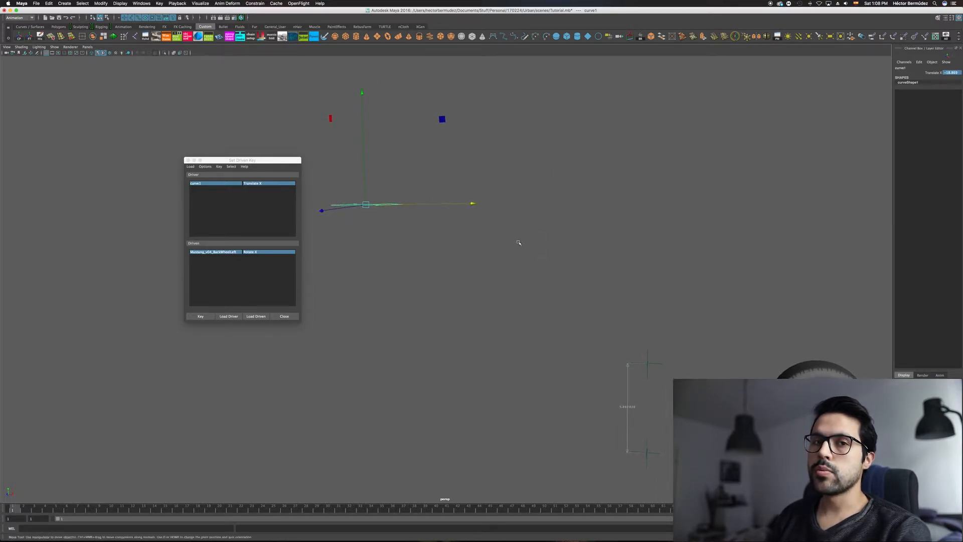
left_click_drag(634, 240, 514, 243, "alt")
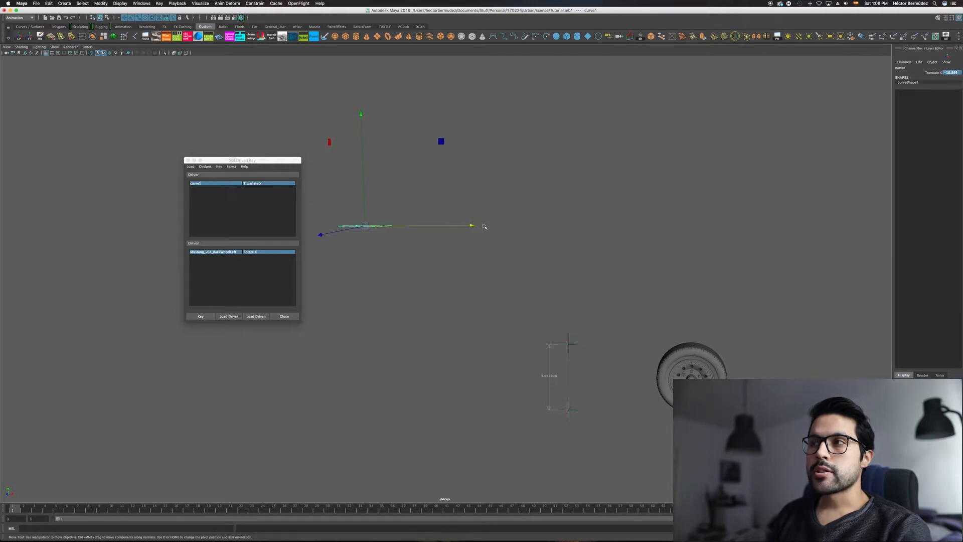
left_click_drag(473, 225, 833, 243)
left_click(952, 75)
type("-18.513")
key("Return")
middle_click_drag(465, 230, 460, 232, "alt")
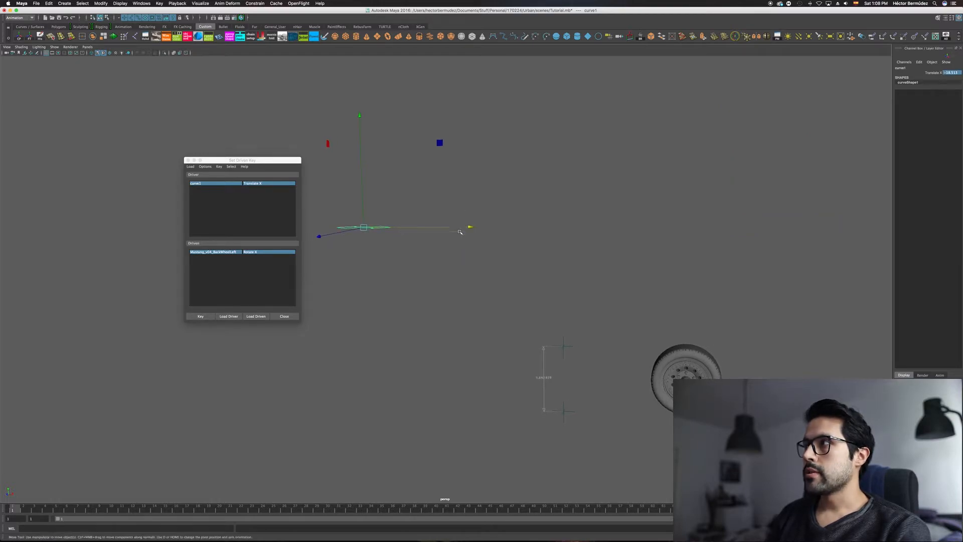
Step: Select the wheel's top node, Mustang_v04_BackWheelLeft, and set its Rotate X to 360
left_click_drag(437, 249, 692, 137, "alt")
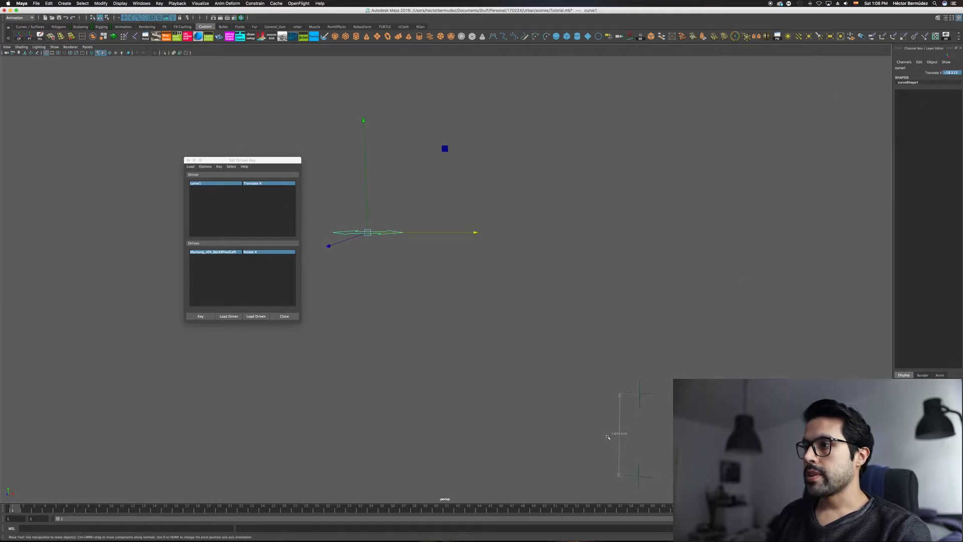
left_click_drag(637, 388, 744, 348, "alt")
left_click(747, 346)
key("Up")
middle_click_drag(577, 294, 539, 292, "alt")
key("e")
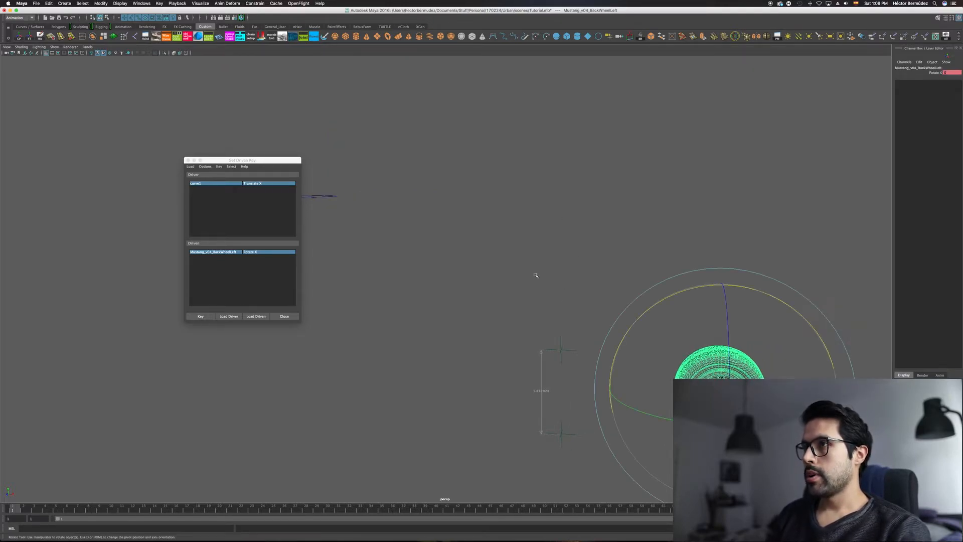
left_click(328, 196)
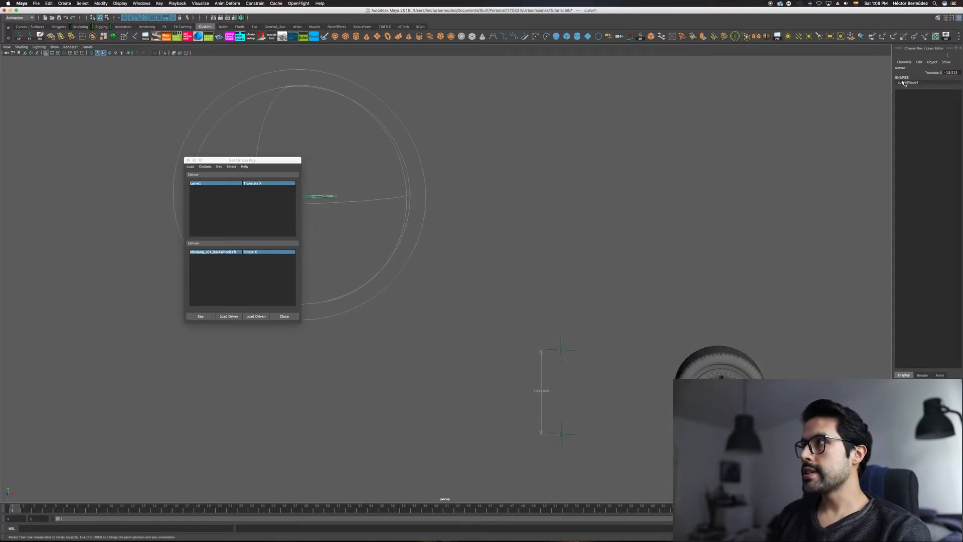
left_click(717, 341)
key("Up")
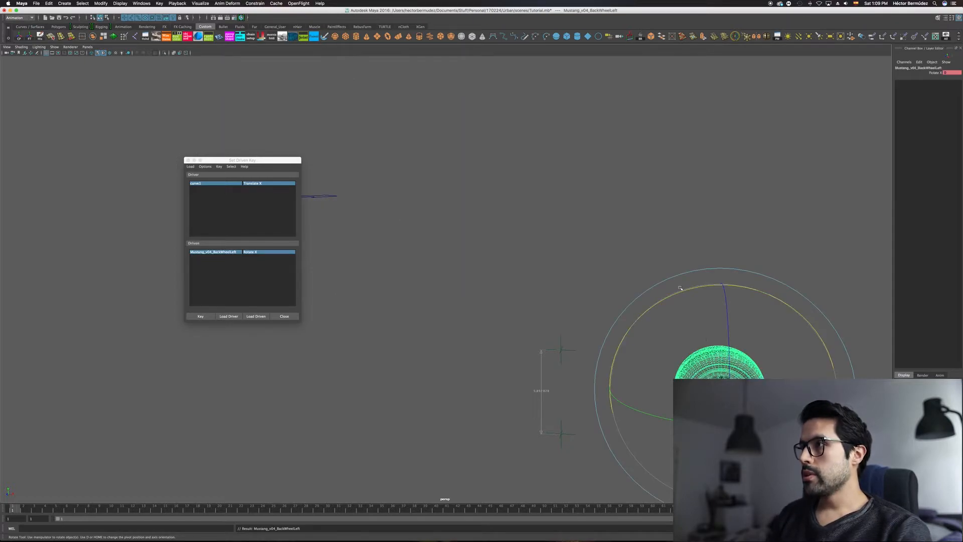
left_click_drag(672, 292, 871, 110)
left_click(947, 73)
type("360")
key("Return")
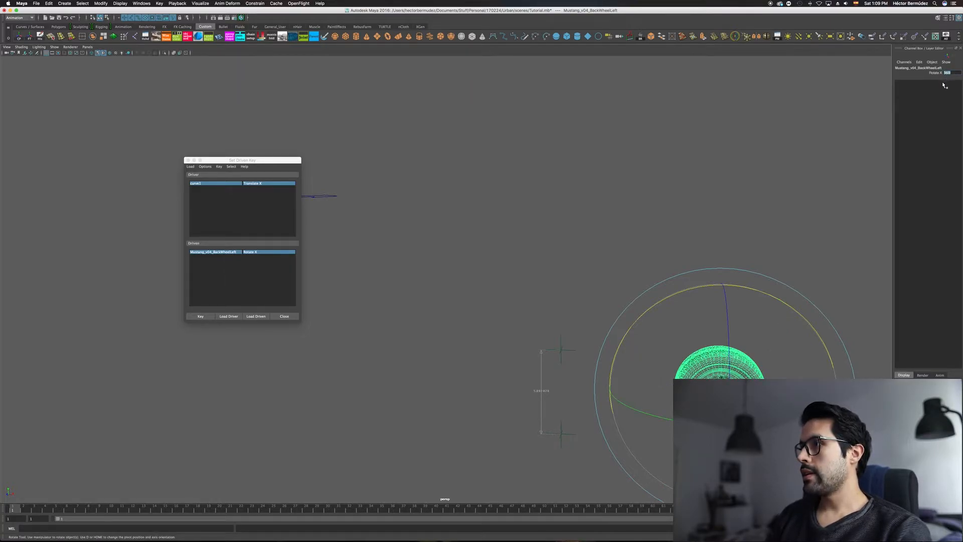
Step: Set the second driven key with the curve's Translate X at -18.513 and the wheel's Rotate X at 360
middle_click_drag(698, 356, 779, 359, "alt")
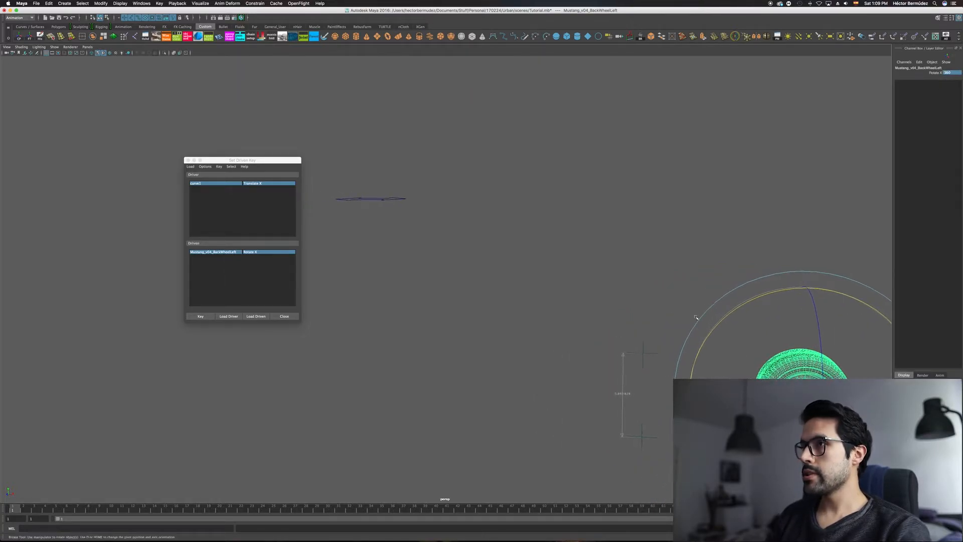
left_click(388, 198)
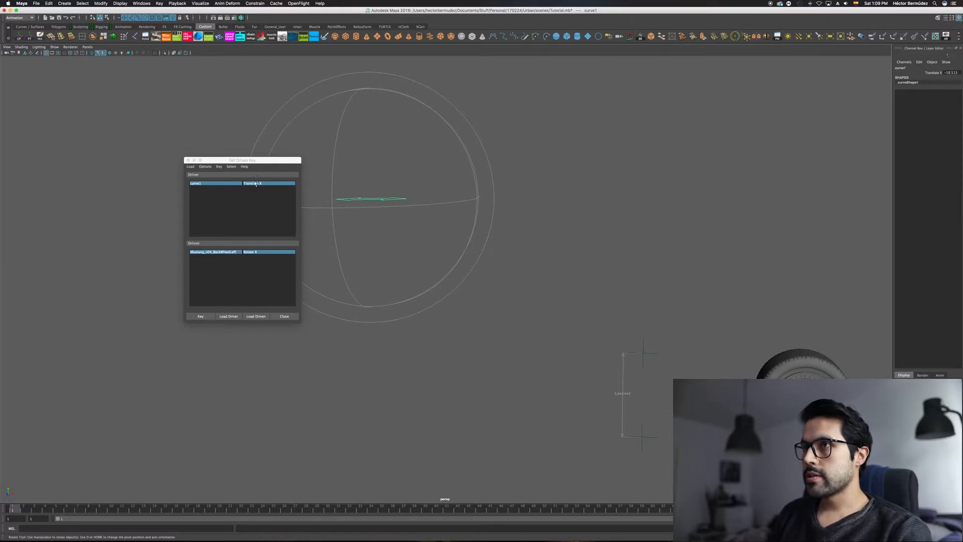
left_click(201, 316)
key("q")
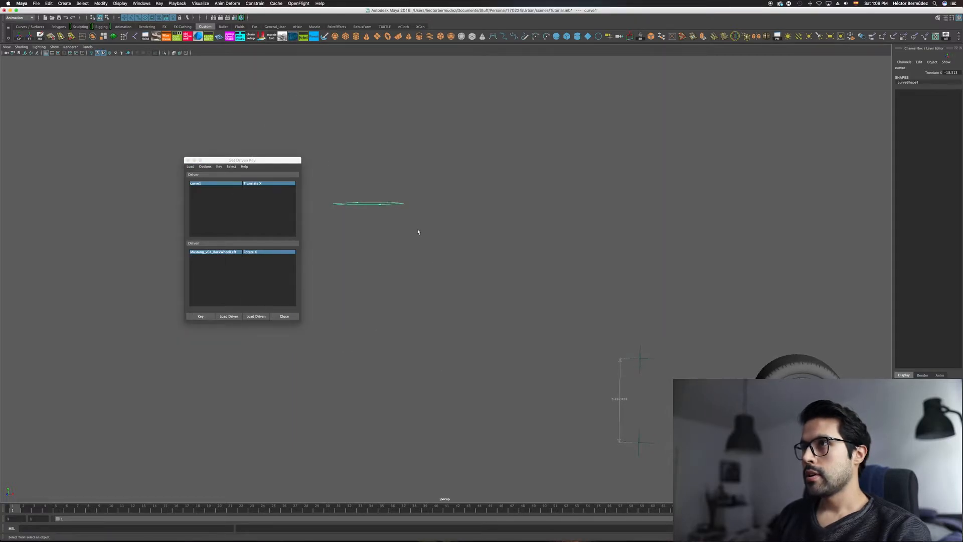
Step: Slide the arrow curve back and forth along X to test how it rotates the wheel
left_click(373, 171)
left_click_drag(442, 273, 446, 274)
right_click_drag(572, 241, 536, 232, "alt")
middle_click_drag(535, 232, 568, 232, "alt")
left_click_drag(514, 212, 597, 251)
middle_click_drag(597, 251, 498, 254, "alt")
right_click_drag(498, 254, 482, 233, "alt")
left_click_drag(500, 236, 473, 237)
middle_click_drag(480, 244, 523, 254, "alt")
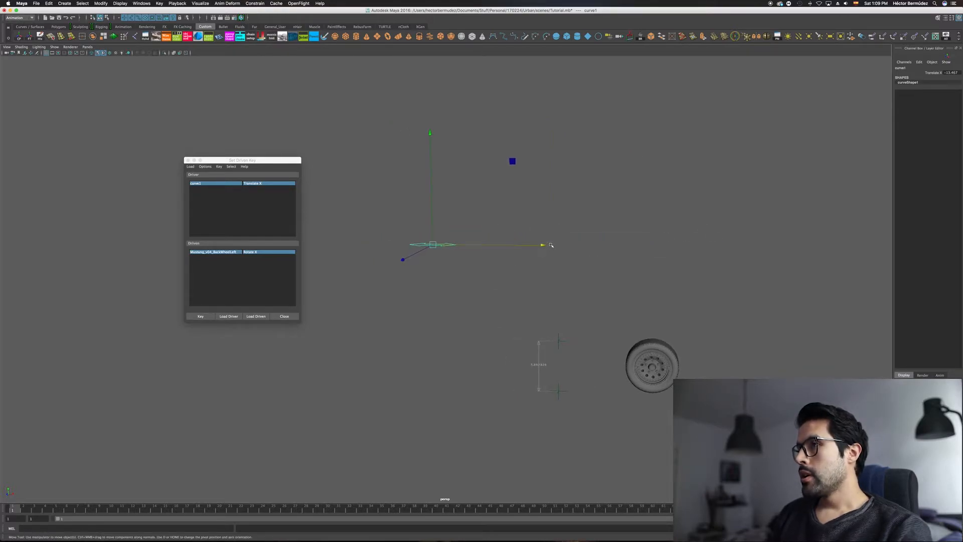
Step: Slide the arrow curve in negative X beyond the second driven key to check the wheel's rotation there
left_click_drag(542, 245, 519, 245)
key("super+Tab")
left_click(428, 276)
key("super+Tab")
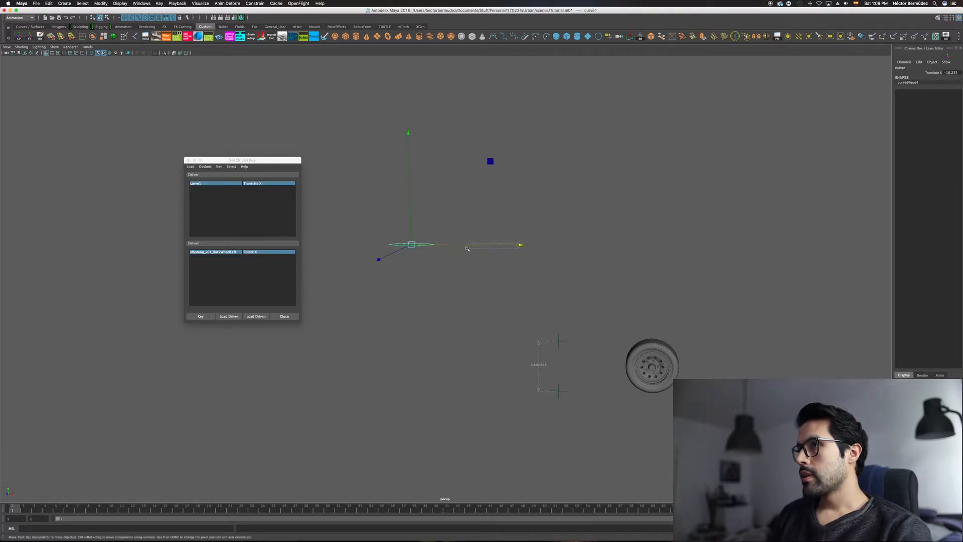
left_click_drag(526, 246, 471, 258)
mouse_move(490, 262)
middle_mouse_down("alt")
mouse_move(524, 273)
mouse_move(491, 256)
middle_mouse_up("alt")
key("q")
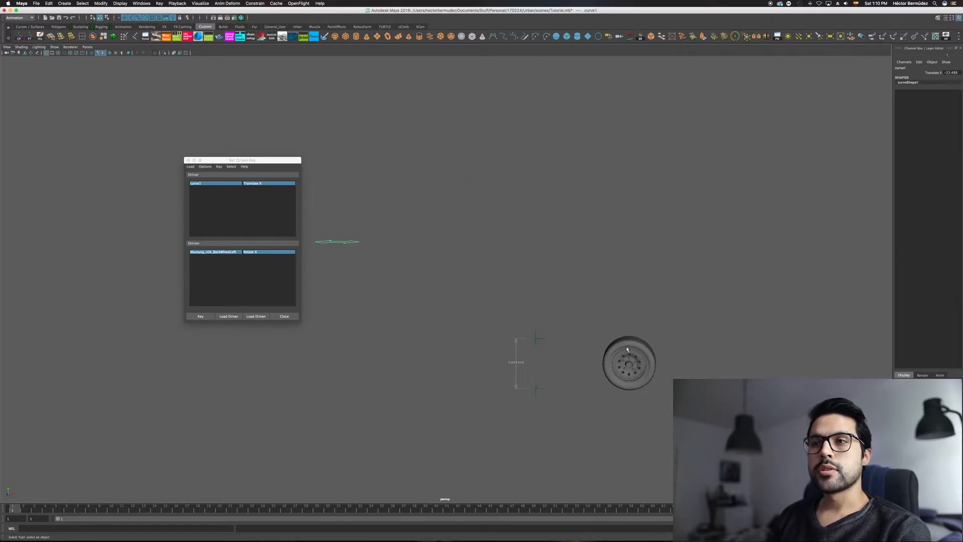
Step: Select the wheel, open its animation curve in the Graph Editor, and close the Set Driven Key window
left_click(629, 345)
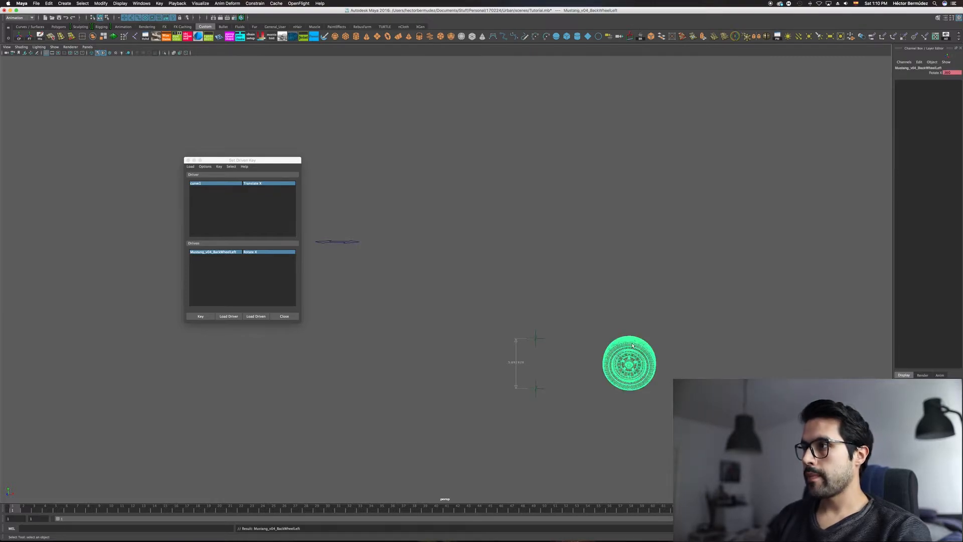
middle_click_drag(573, 290, 530, 295, "alt")
key("space")
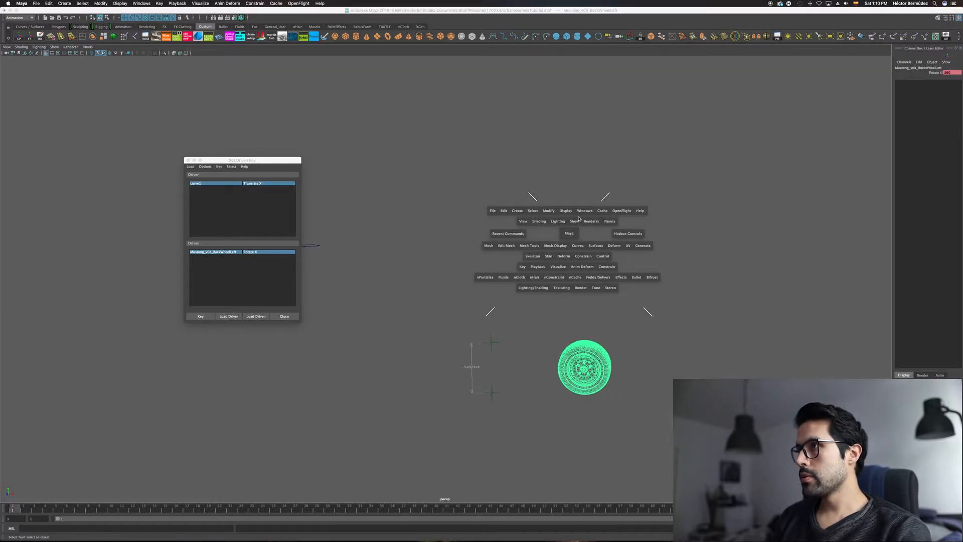
left_click(585, 211)
mouse_move(593, 230)
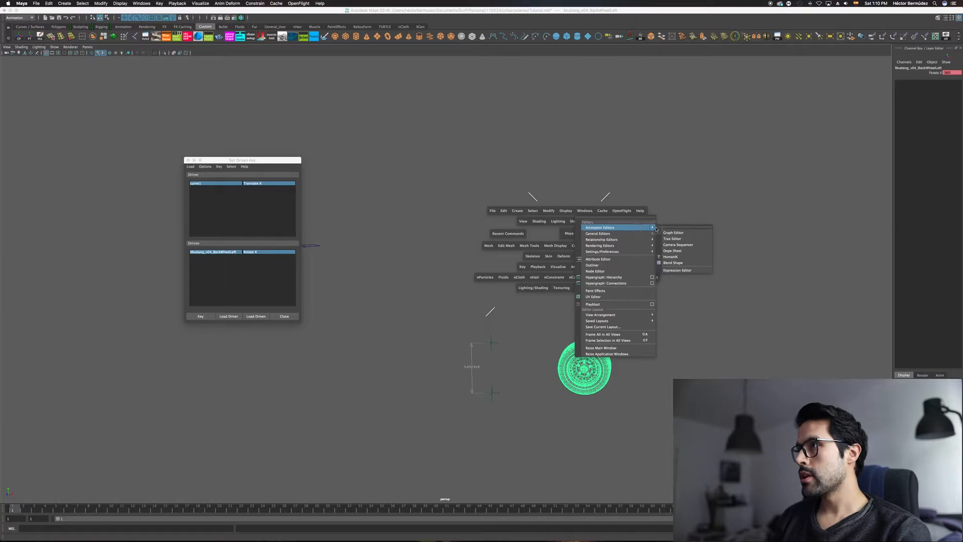
left_click(672, 233)
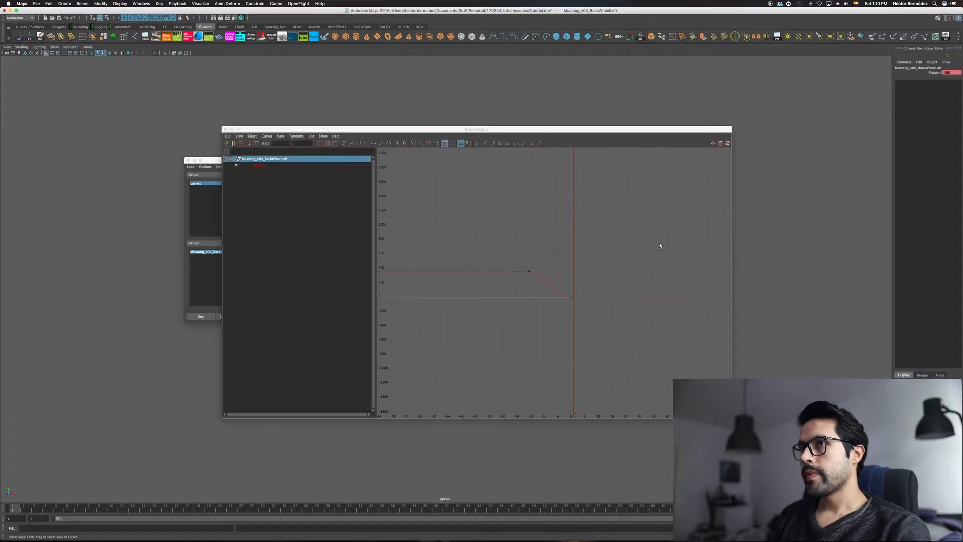
left_click_drag(215, 160, 146, 171)
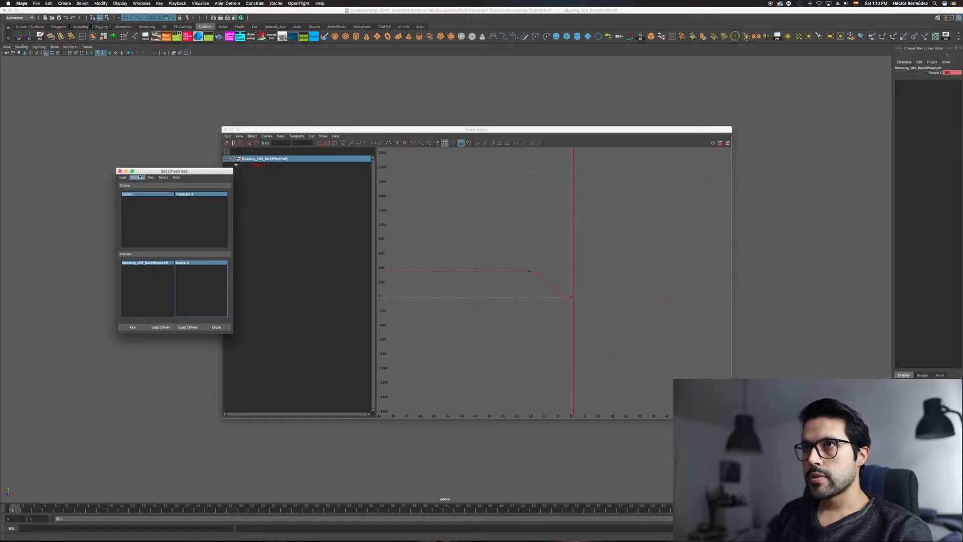
left_click(215, 327)
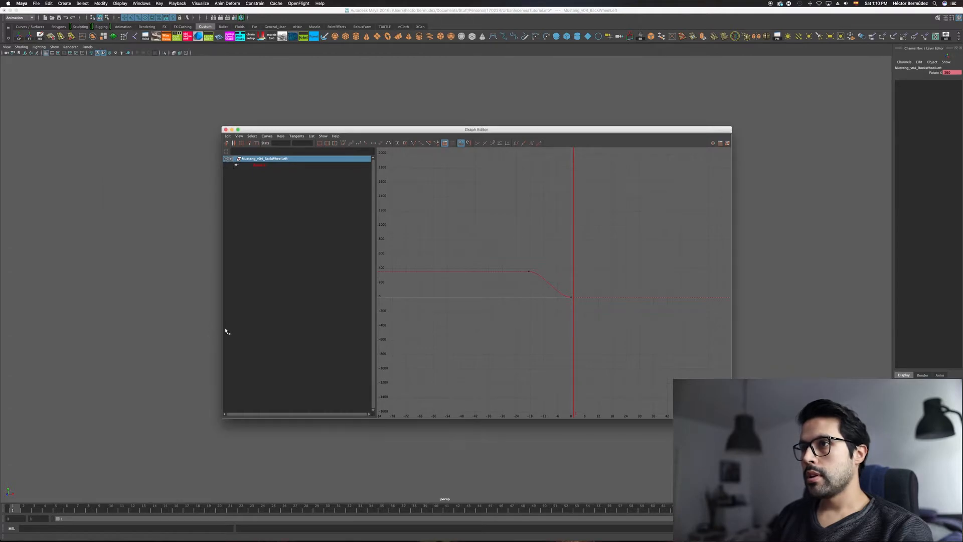
Step: Select both keys of the wheel's Rotate X curve and give them linear tangents
left_click_drag(653, 365, 654, 366)
right_click_drag(520, 281, 572, 274, "alt")
middle_click_drag(572, 273, 596, 268, "alt")
right_click_drag(595, 268, 308, 202, "alt")
right_click_drag(526, 264, 508, 262, "alt")
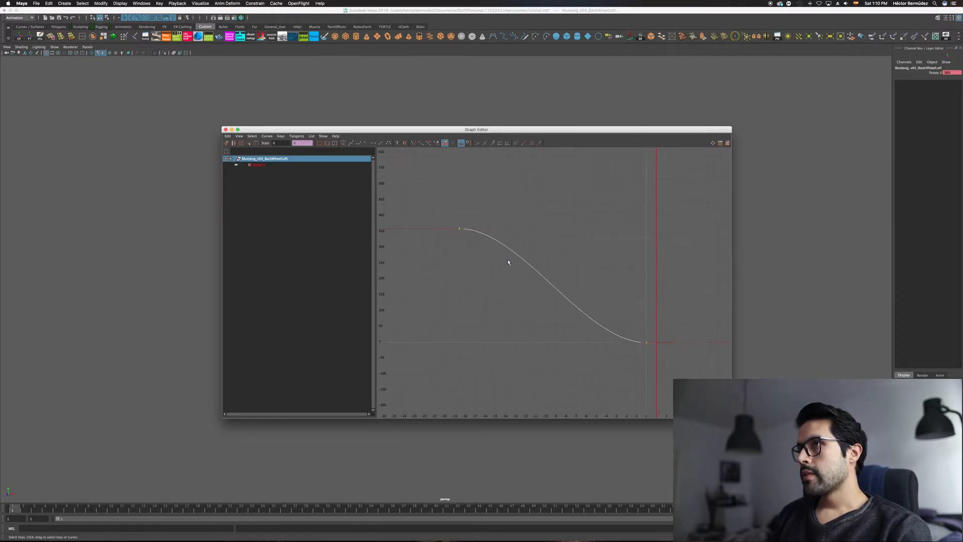
left_click(365, 144)
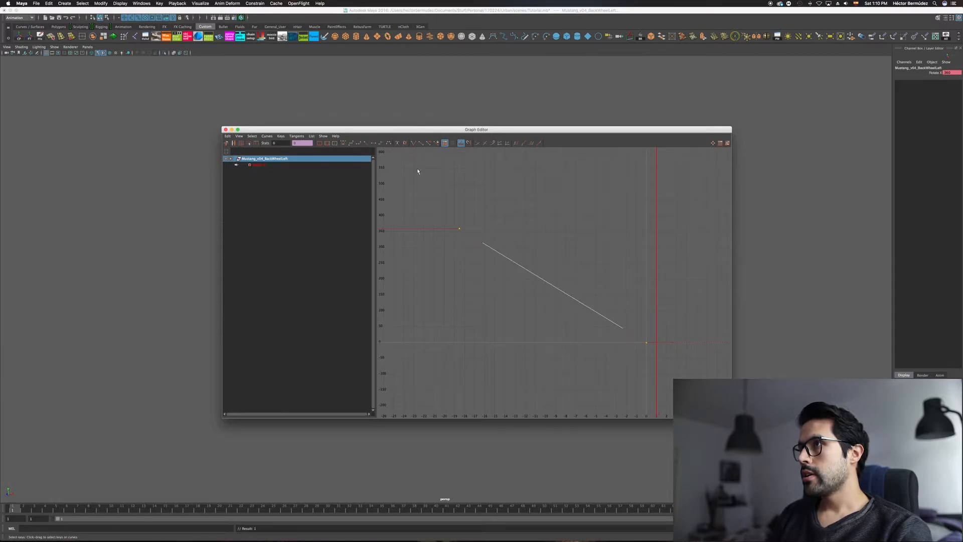
Step: Set the Rotate X curve's pre-infinity and post-infinity to cycle, check the repeated curve, and close the Graph Editor
left_click(515, 144)
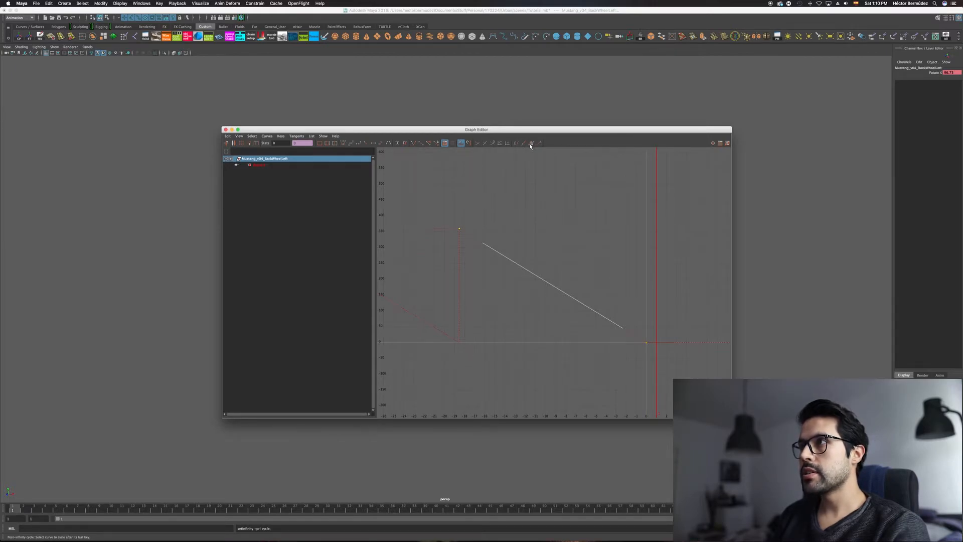
left_click(530, 144)
right_click_drag(598, 260, 468, 279, "alt")
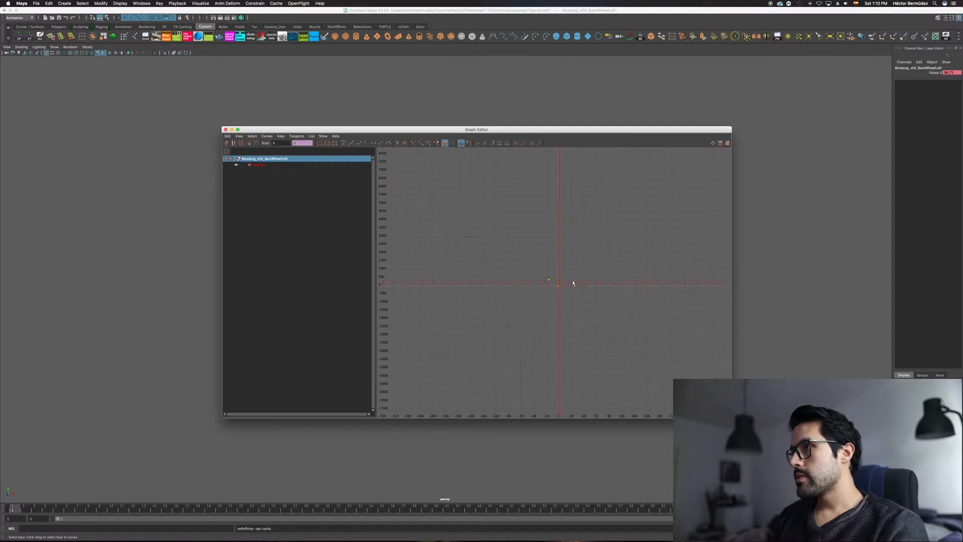
middle_click_drag(623, 280, 539, 285, "alt")
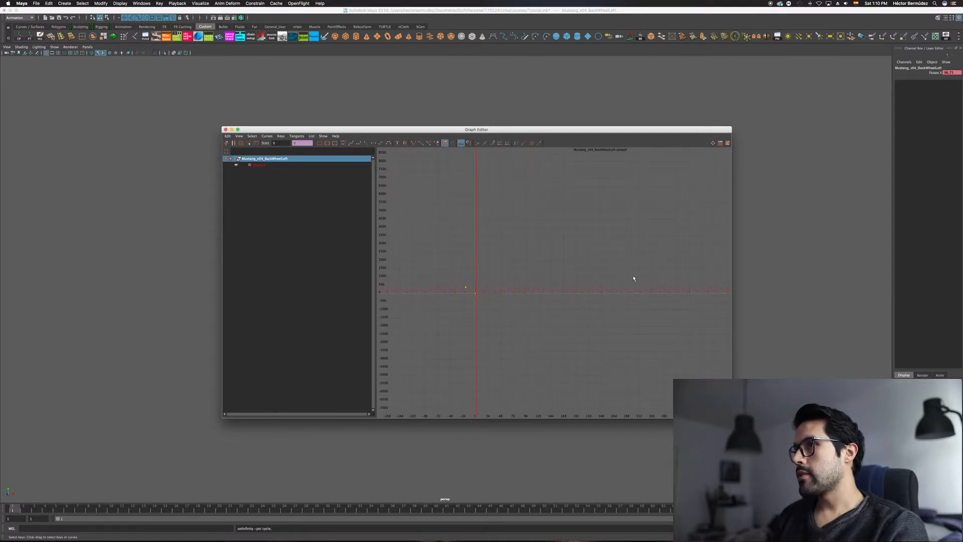
left_click(226, 129)
Step: Slide the arrow curve along X to test the cycling rotation, and reset its Translate X to 0
left_click_drag(290, 219, 612, 281)
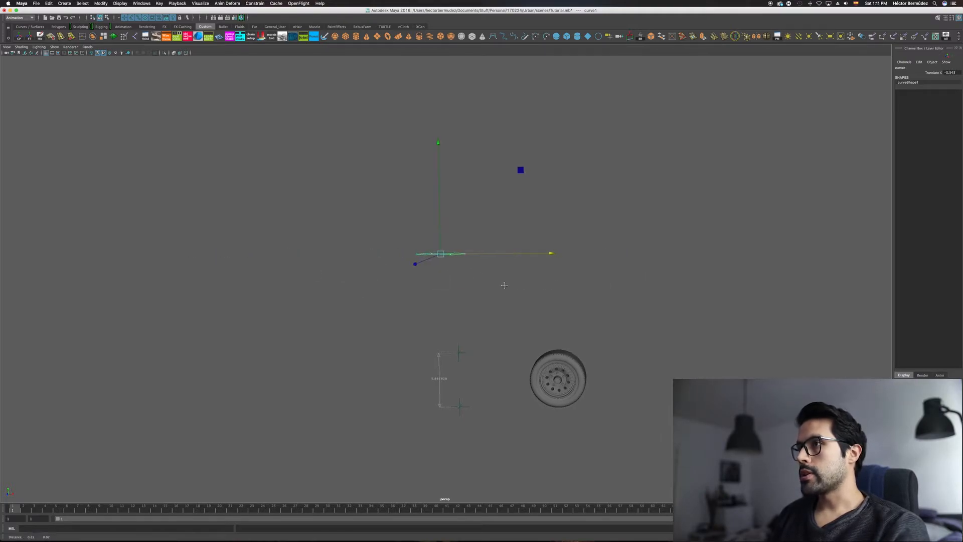
right_click_drag(504, 285, 599, 270, "alt")
left_click(950, 72)
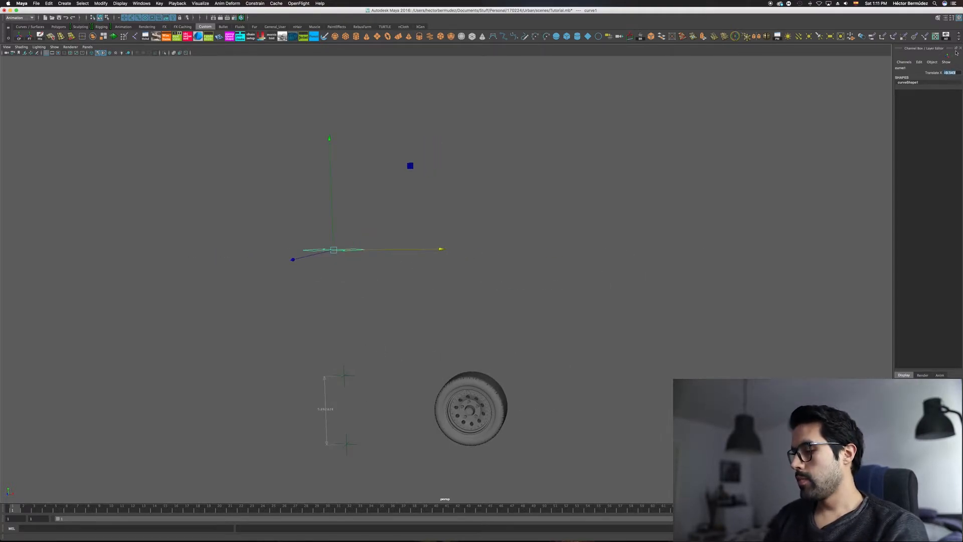
key("Return")
middle_click_drag(515, 310, 490, 278, "alt")
key("q")
right_click_drag(460, 302, 522, 295, "alt")
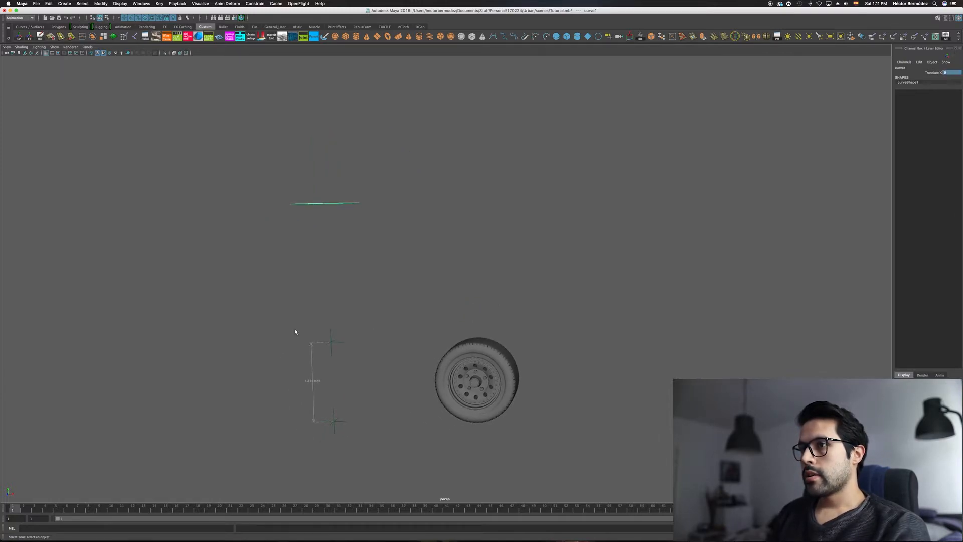
Step: Delete the diameter measurement with its two locators, and select the arrow curve
left_click_drag(380, 482, 378, 476)
key("Delete")
left_click_drag(412, 321, 440, 320, "alt")
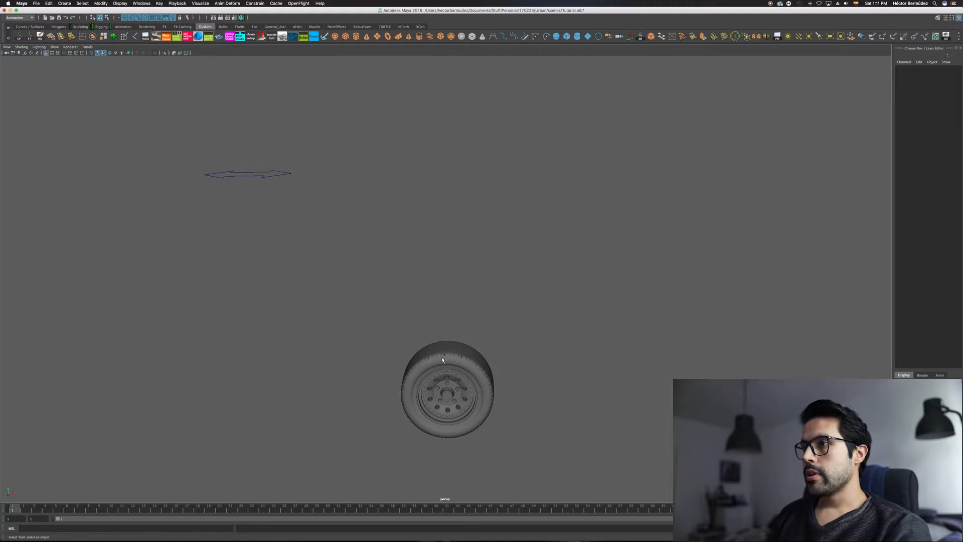
left_click(255, 174)
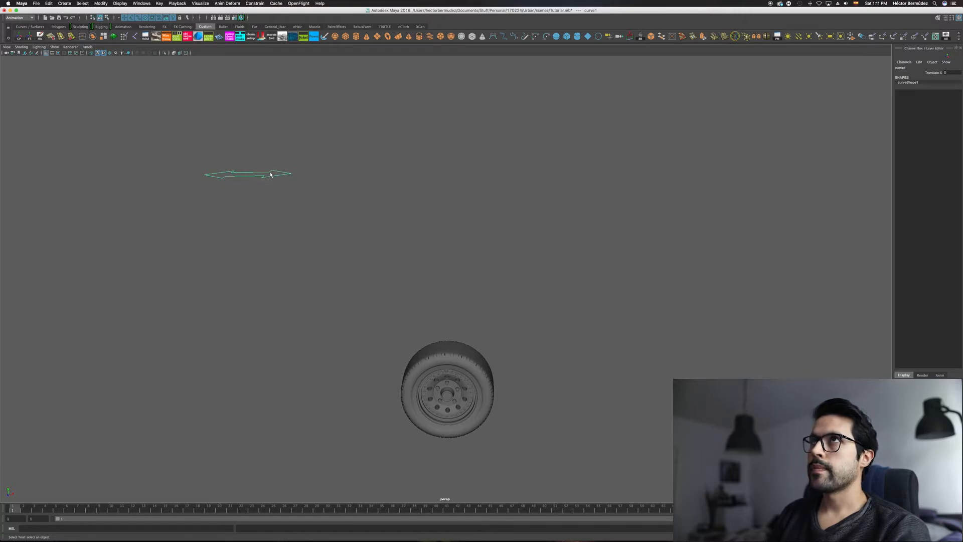
left_click(427, 344)
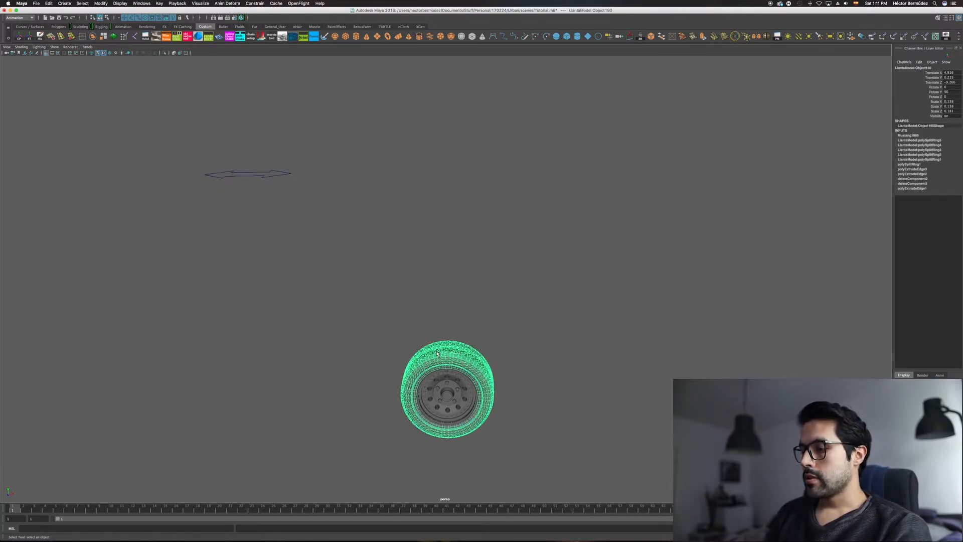
key("Up")
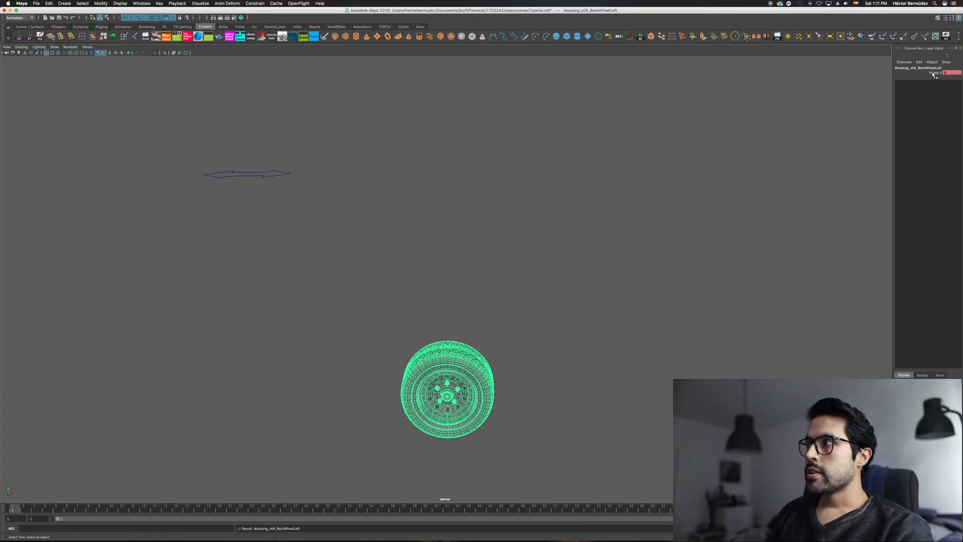
left_click_drag(277, 162, 304, 209, "shift")
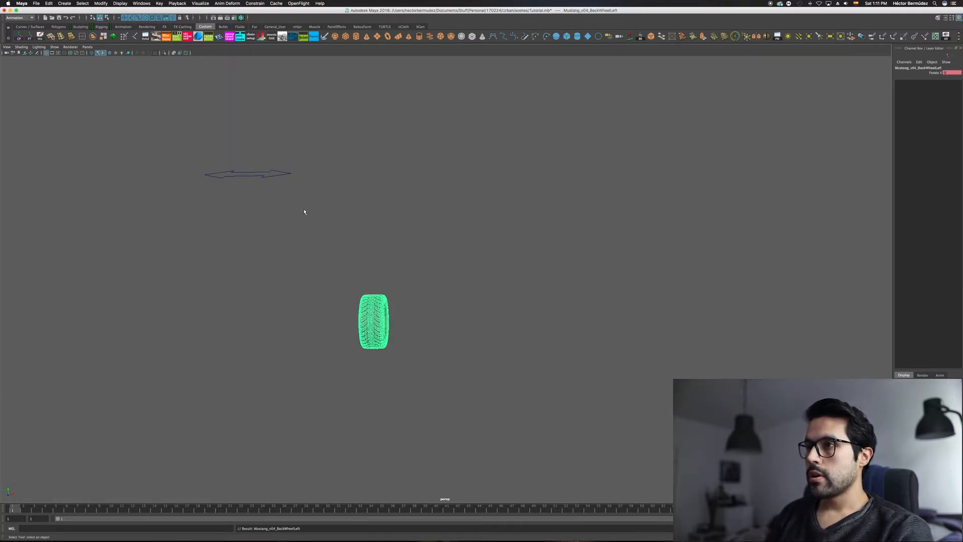
mouse_move(383, 295)
left_mouse_down("alt")
mouse_move(387, 276)
mouse_move(392, 284)
left_mouse_up("alt")
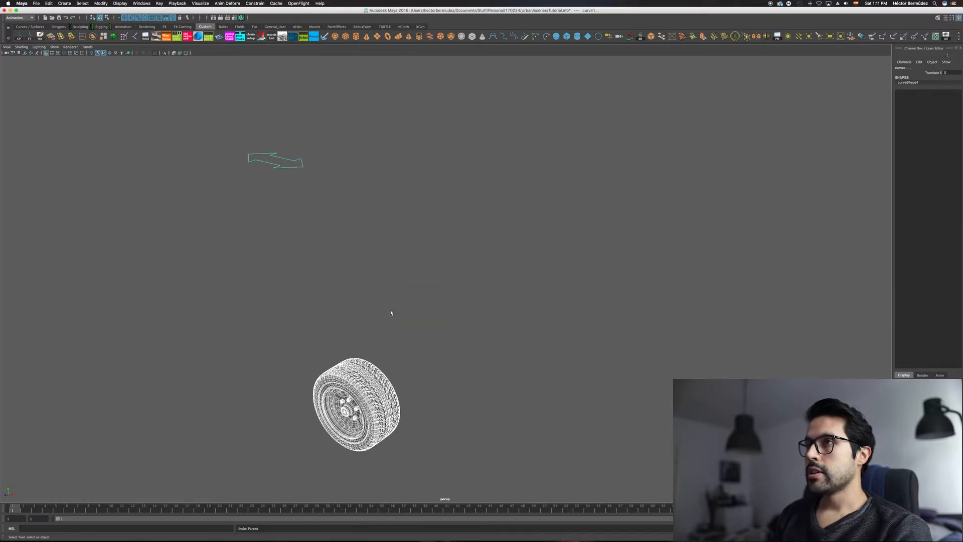
left_click_drag(391, 314, 414, 292, "alt")
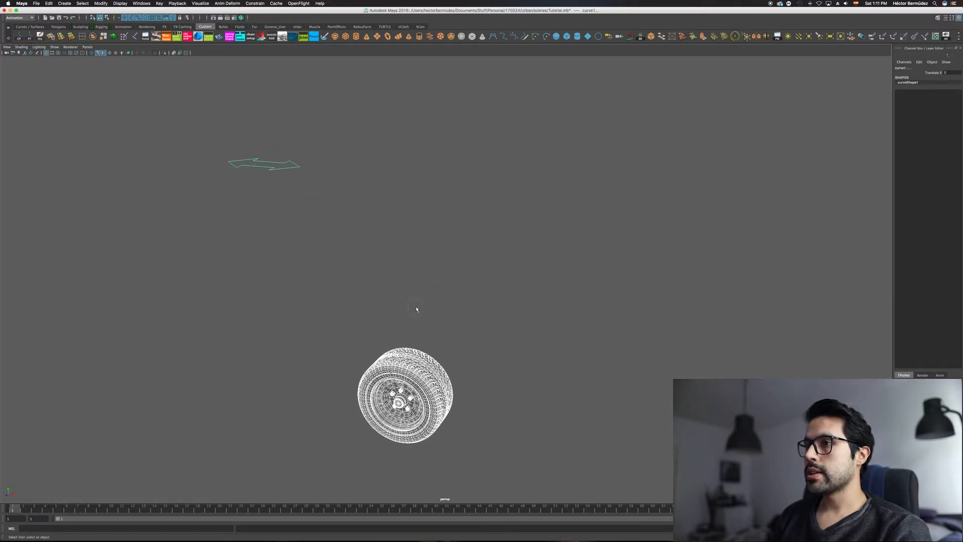
left_click(416, 309)
Step: Select the whole rear wheel through its parent node and put it in a new group
left_click(409, 360)
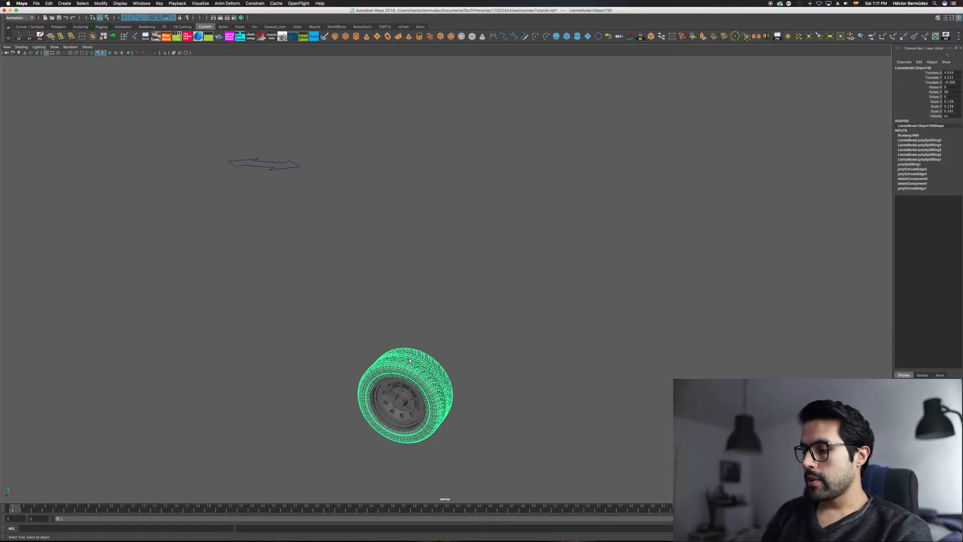
key("Up")
left_click_drag(409, 360, 450, 346, "alt")
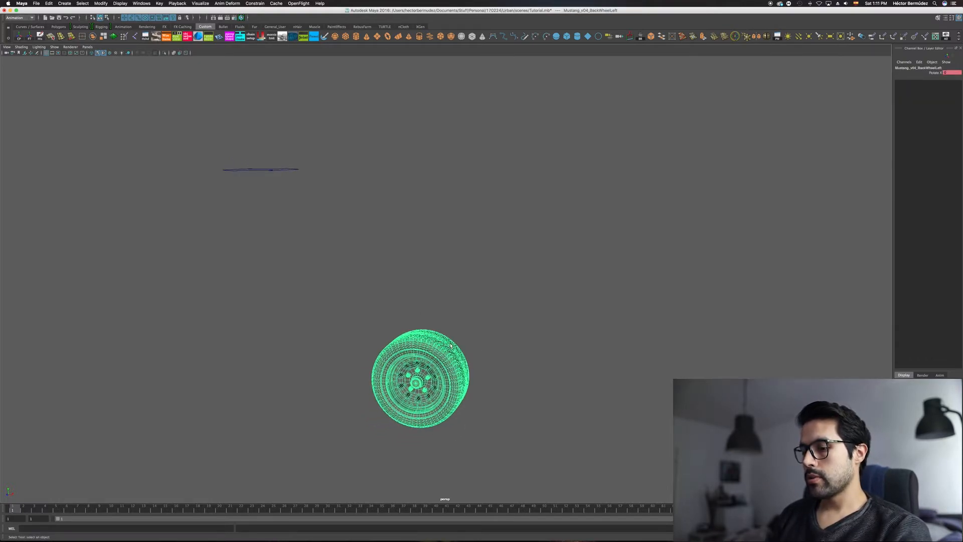
key("ctrl+g")
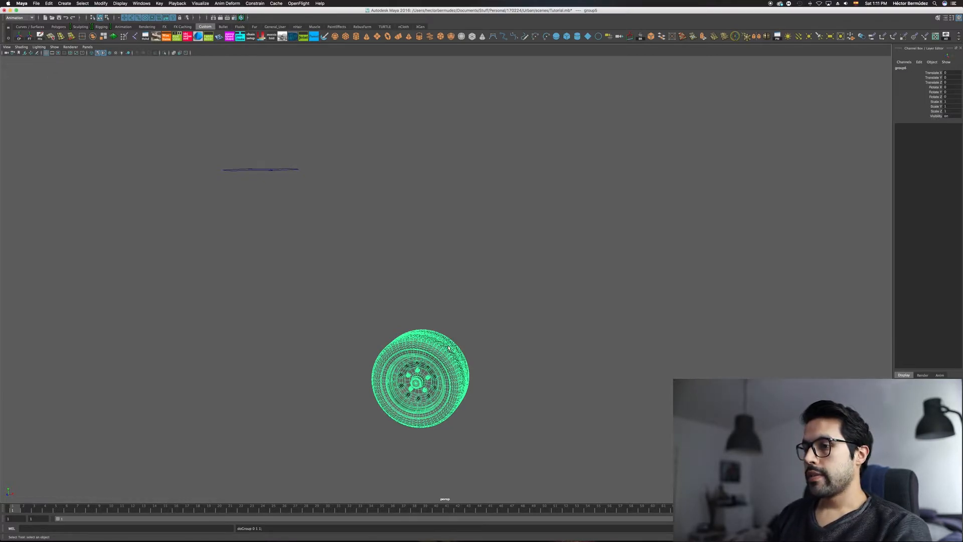
Step: Parent the rear wheel's group under the arrow curve, and slide the curve along X to test the rolling
left_click(300, 183)
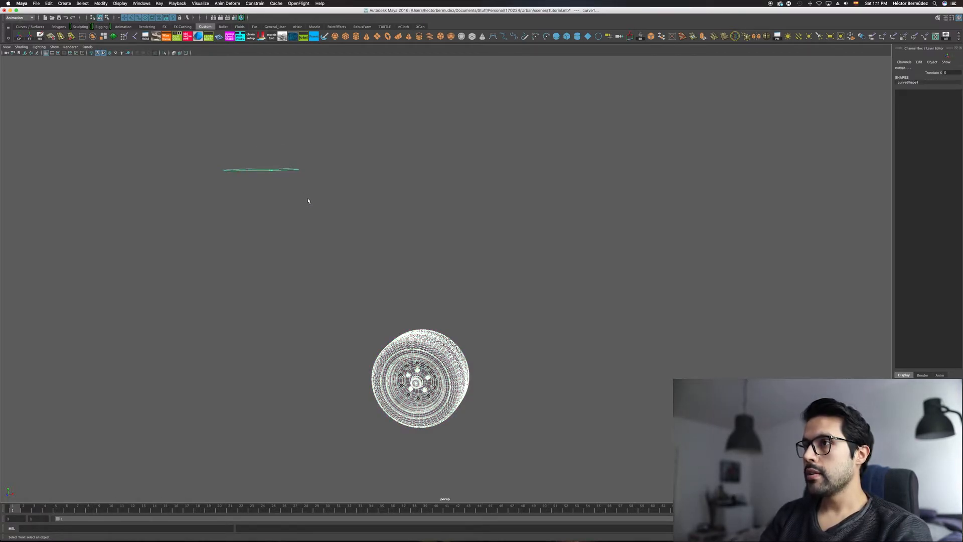
key("p")
left_click(269, 171)
key("w")
middle_click_drag(365, 167, 302, 192)
right_click_drag(351, 263, 376, 270, "alt")
left_click_drag(375, 271, 369, 236, "alt")
middle_click_drag(267, 123, 303, 194)
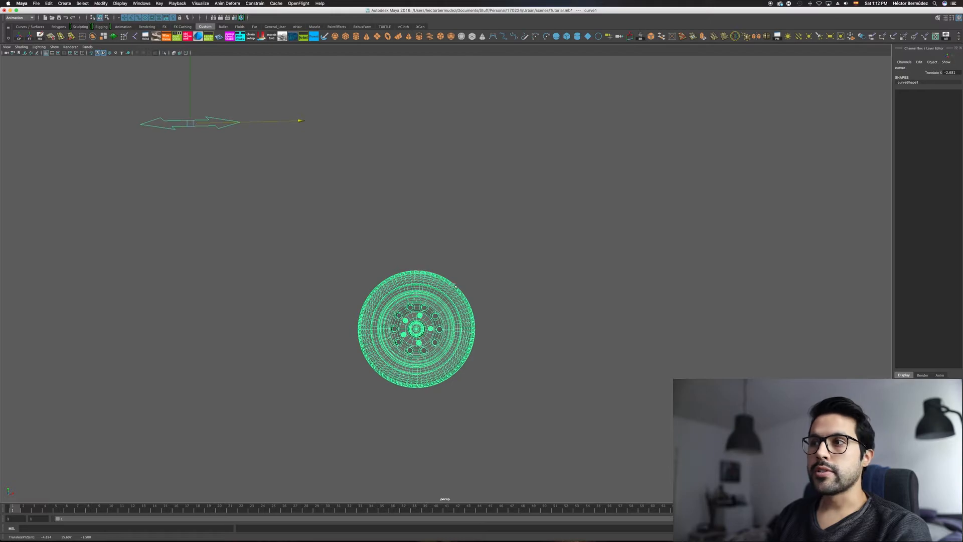
left_click_drag(496, 243, 468, 241, "alt")
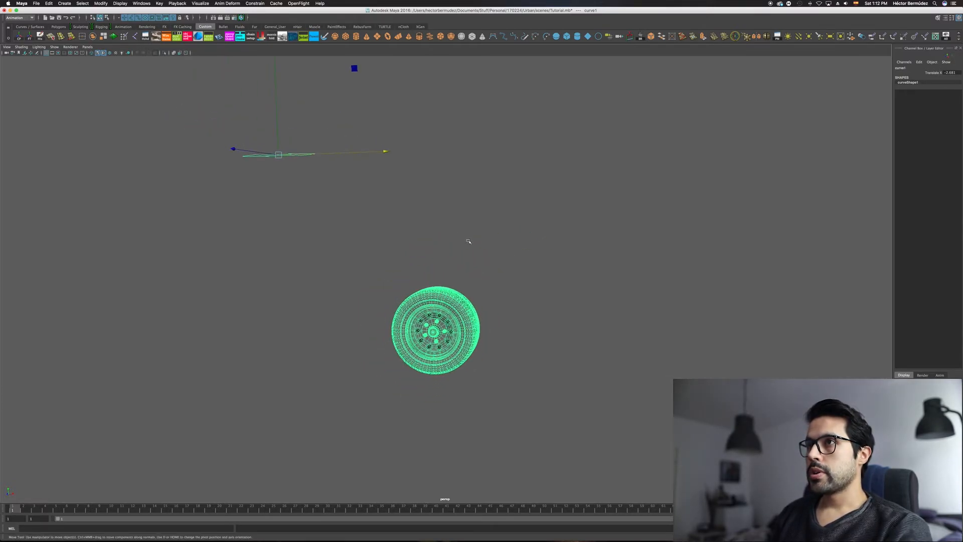
left_click_drag(500, 268, 513, 265, "alt")
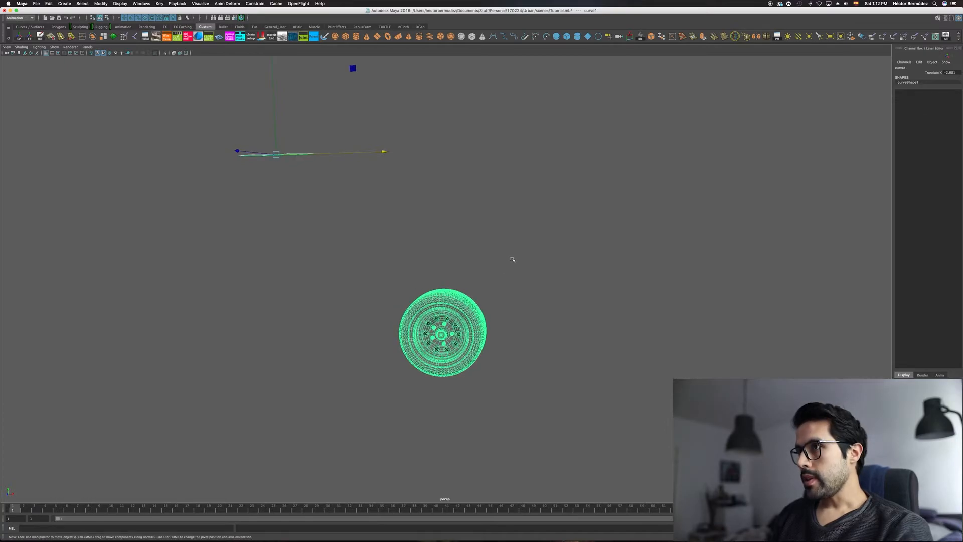
Step: Undo the test move and the parenting of the wheel group, and clear the selection
key("z")
key("z")
key("z")
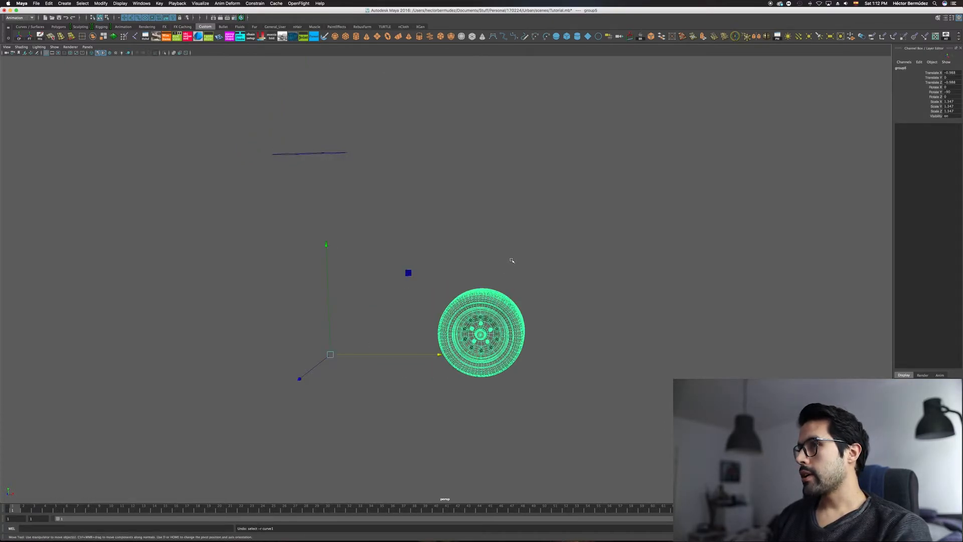
key("z")
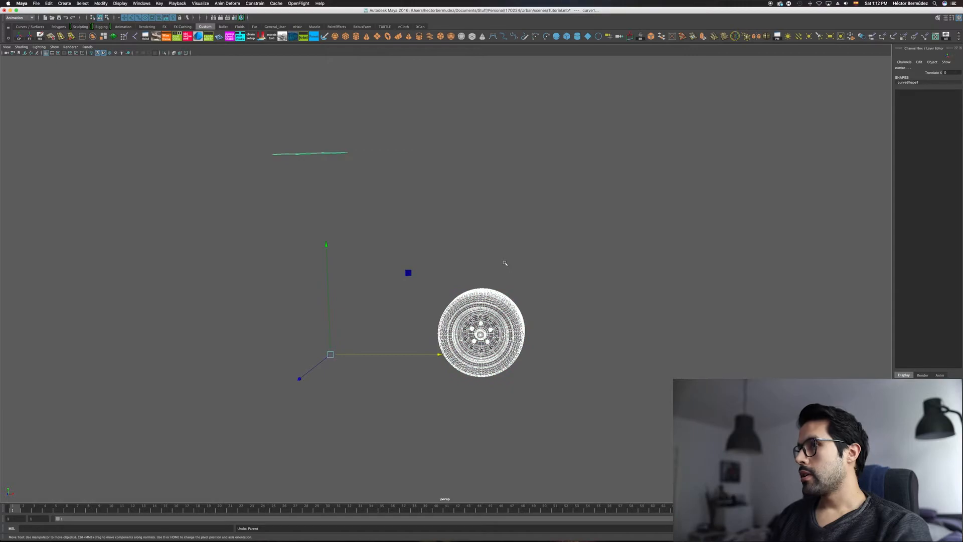
key("q")
left_click(506, 254)
Step: Show all hidden objects so the complete car is displayed
key("space")
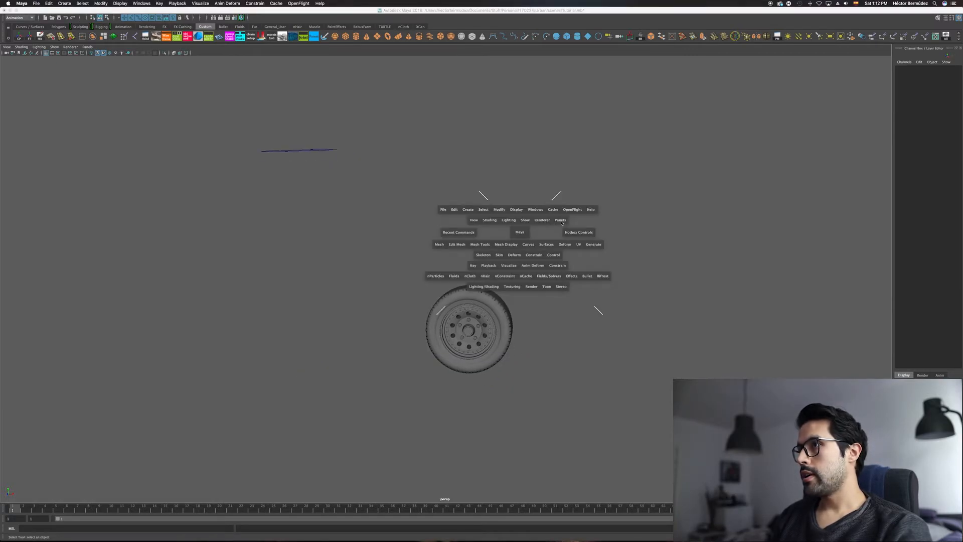
left_click(535, 210)
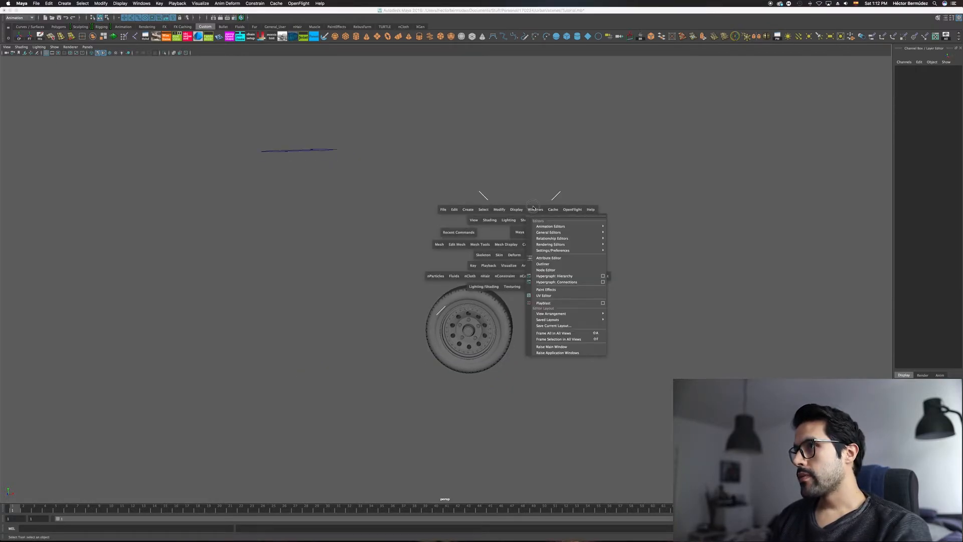
mouse_move(547, 233)
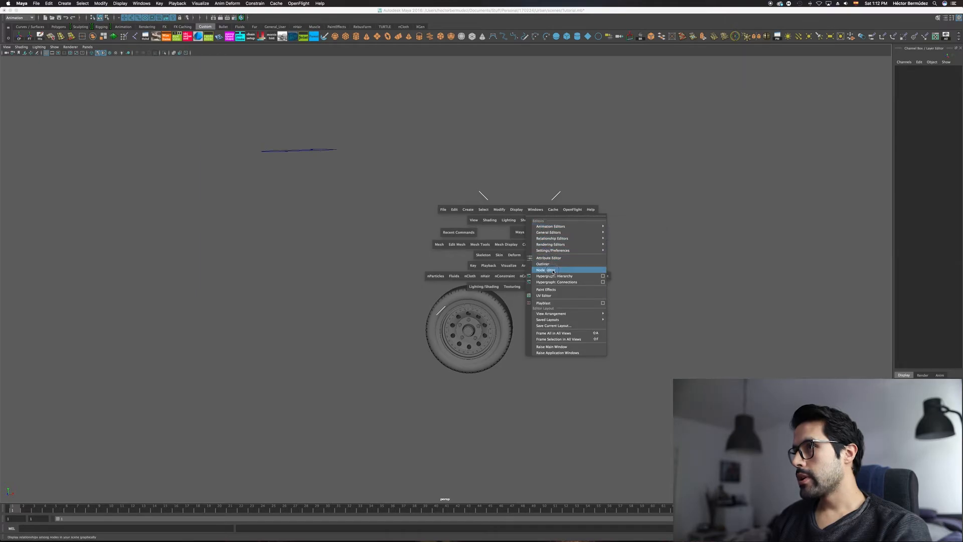
left_click(350, 269)
left_click(528, 244)
left_click(516, 209)
mouse_move(530, 256)
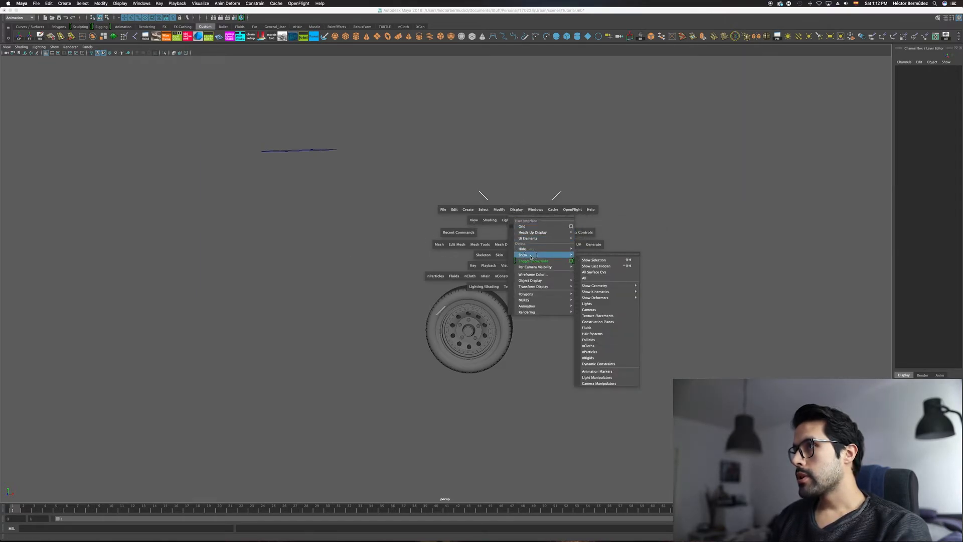
left_click(585, 278)
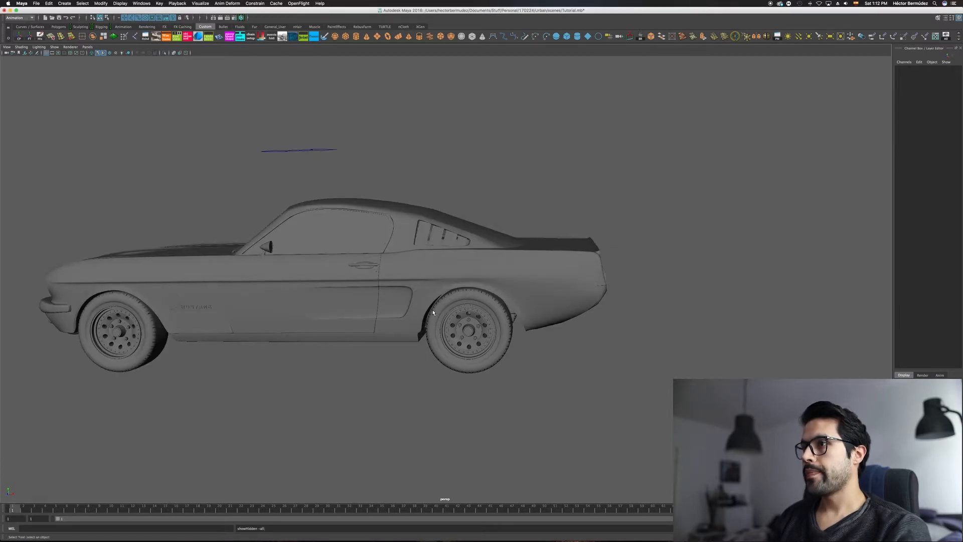
Step: Slide the arrow curve along X to test the rear wheel's rotation on the full car
left_click(335, 150)
key("w")
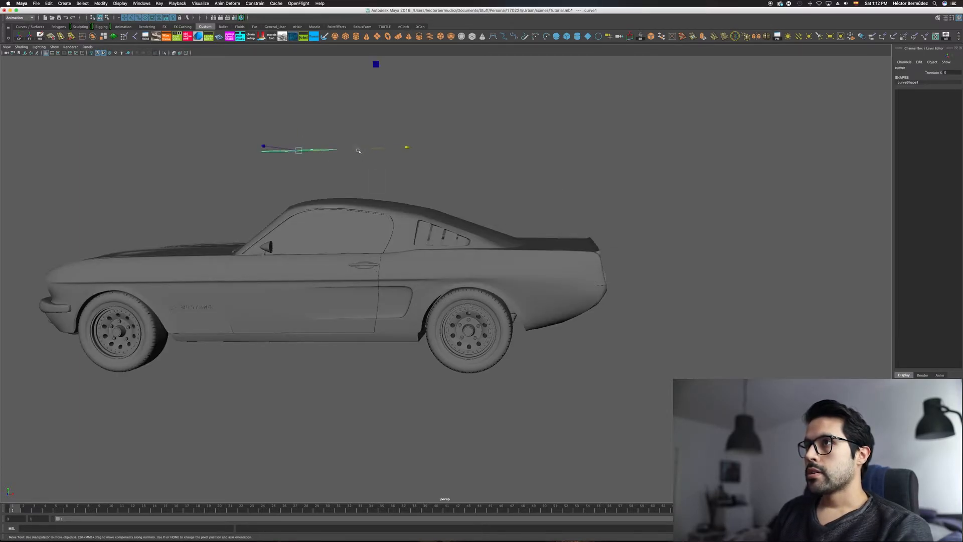
left_click_drag(370, 151, 368, 191)
right_click_drag(362, 224, 331, 232, "alt")
middle_click_drag(331, 234, 400, 222, "alt")
key("q")
Step: Select all parts of the car without the arrow curve and group them
left_click(402, 240)
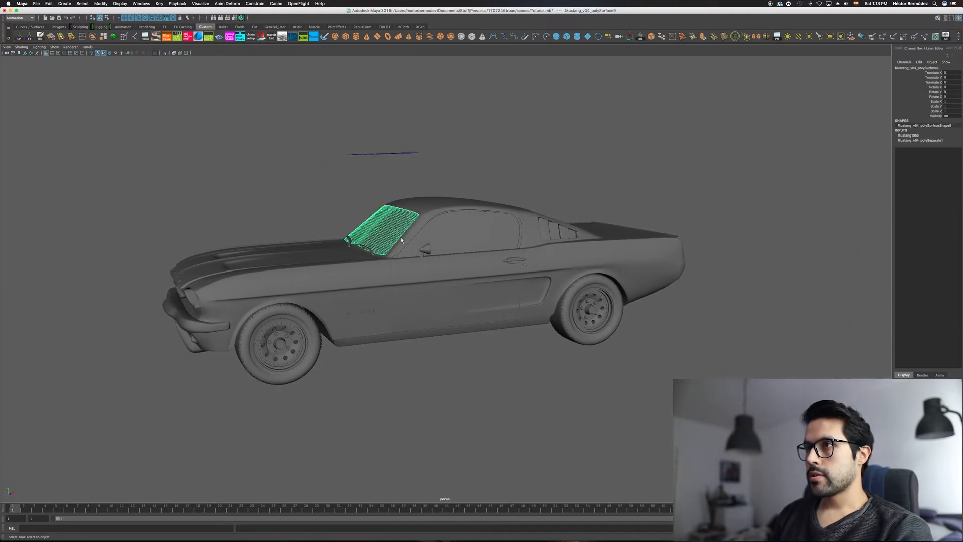
left_click_drag(183, 211, 142, 197, "alt")
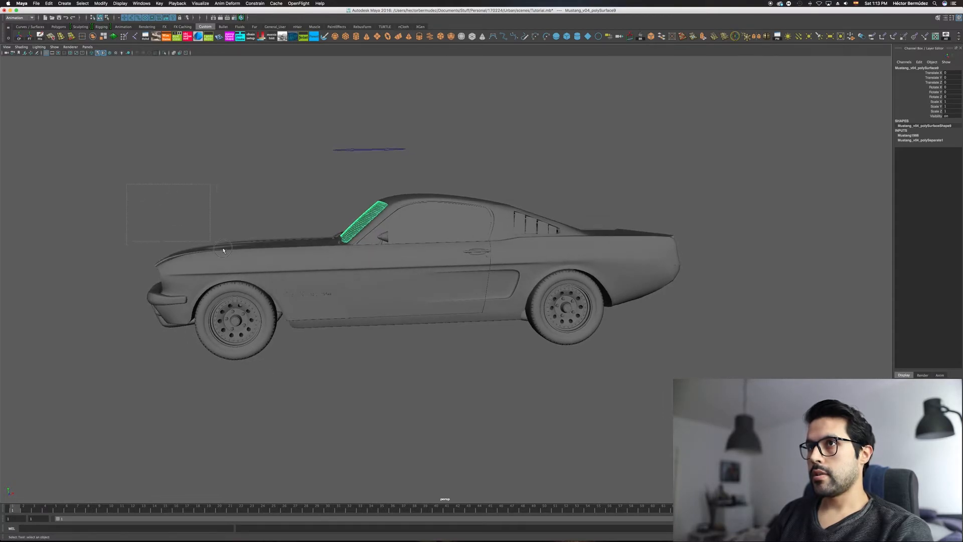
left_click_drag(722, 384, 729, 384)
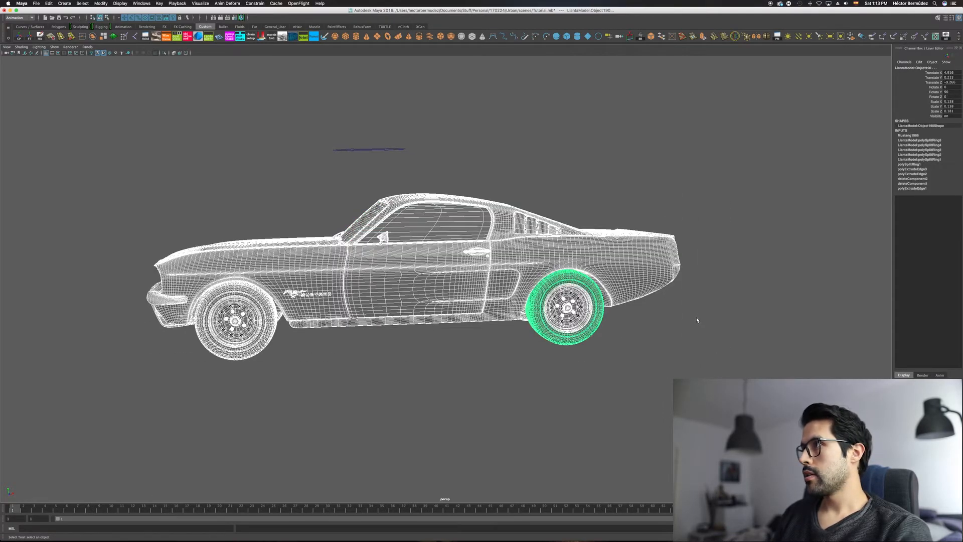
key("ctrl+g")
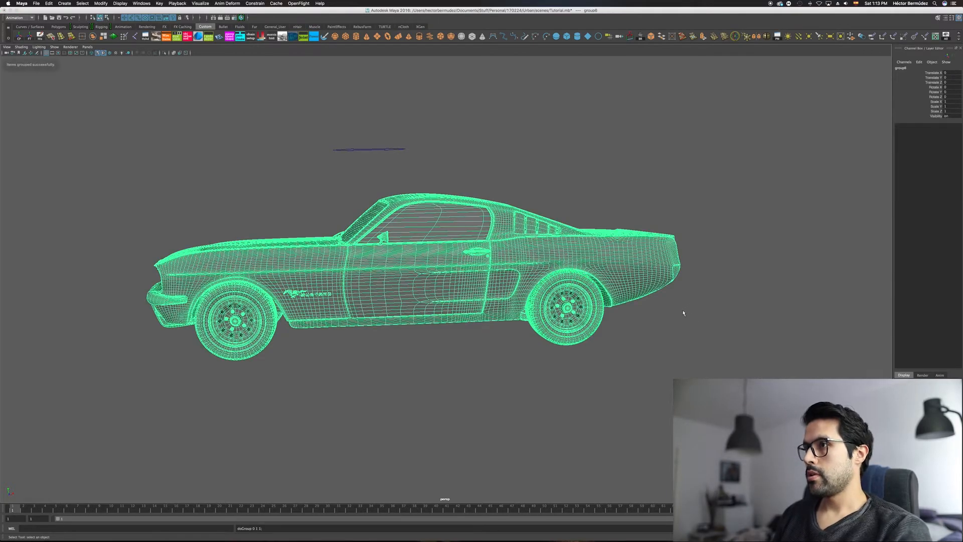
Step: Parent the car group under the arrow curve, and select the curve to inspect the linked car
middle_click_drag(563, 315, 581, 335, "alt")
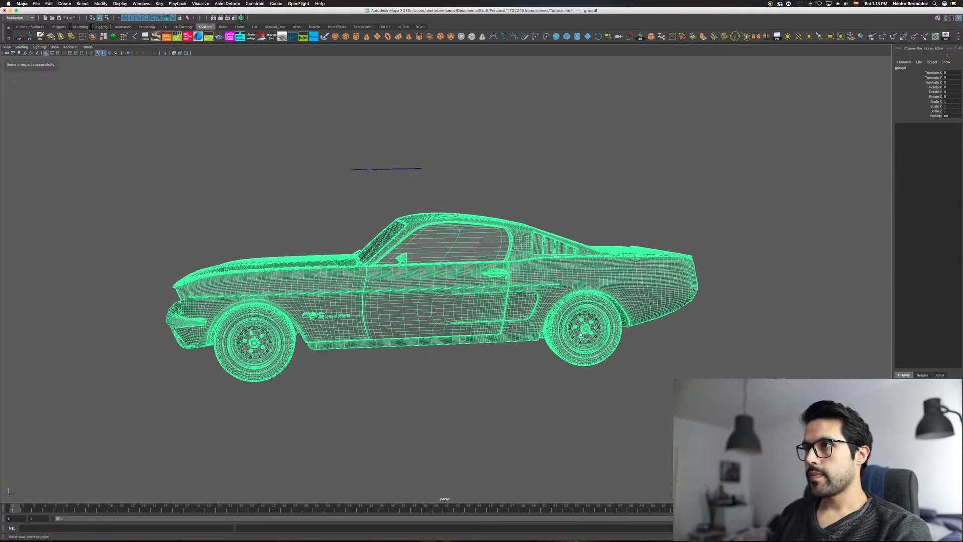
left_click_drag(373, 182, 374, 183)
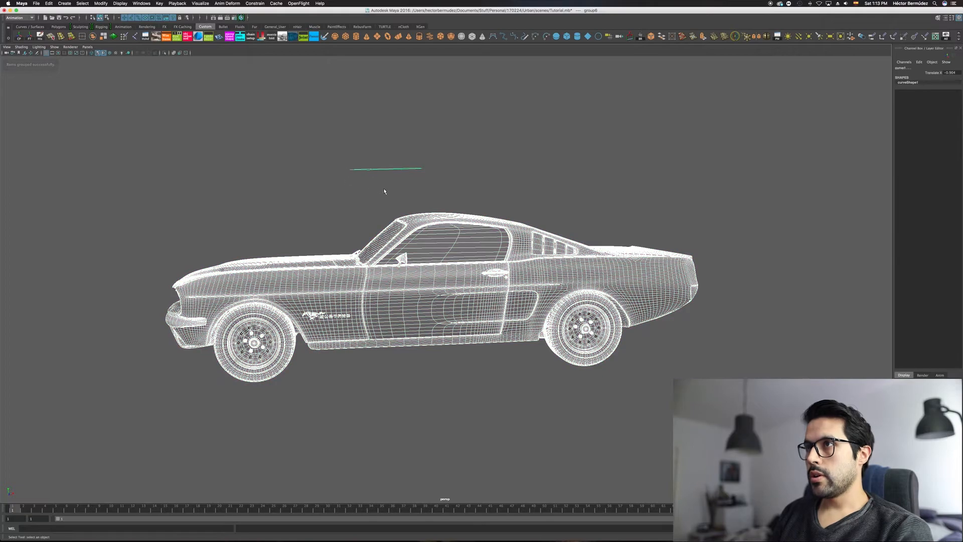
key("p")
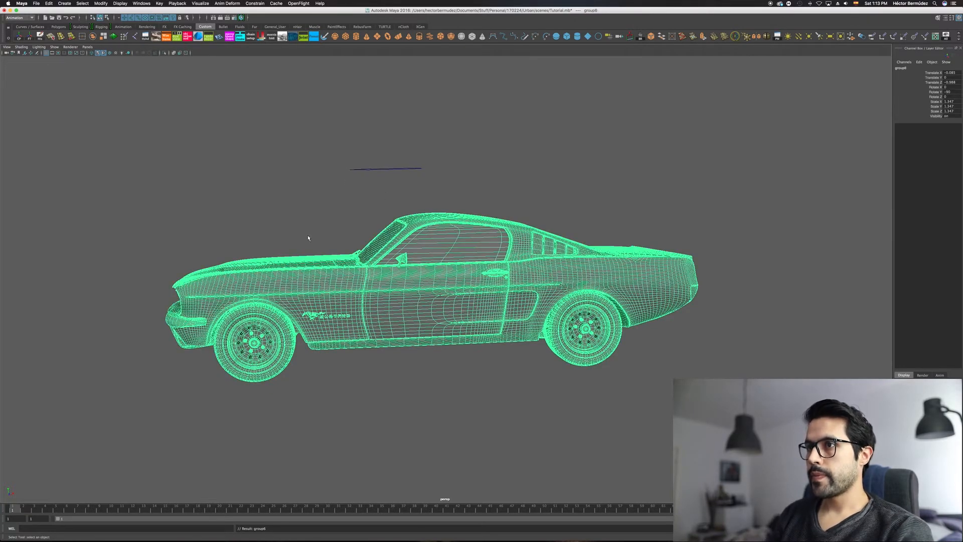
left_click(347, 198)
left_click_drag(342, 159, 351, 186)
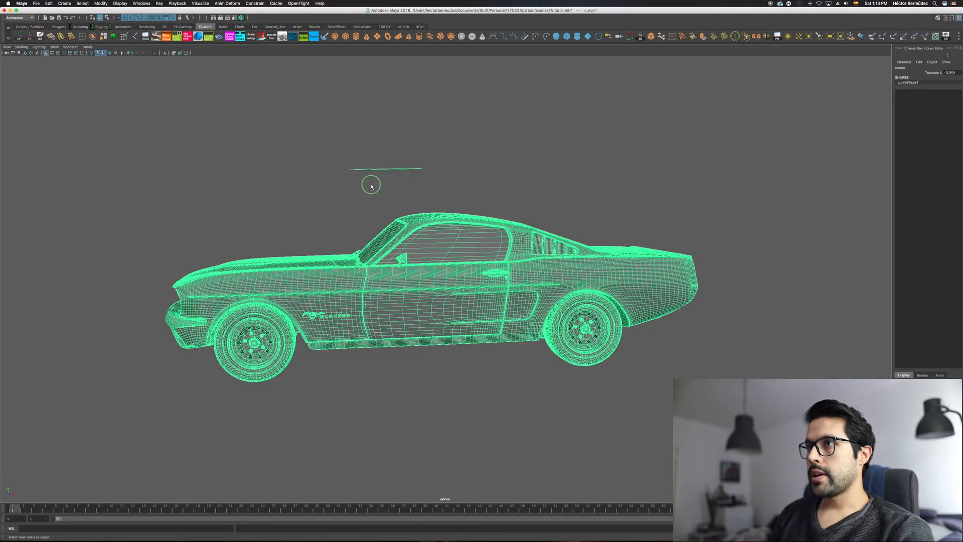
right_click_drag(370, 184, 370, 191, "alt")
middle_click_drag(369, 179, 378, 159, "alt")
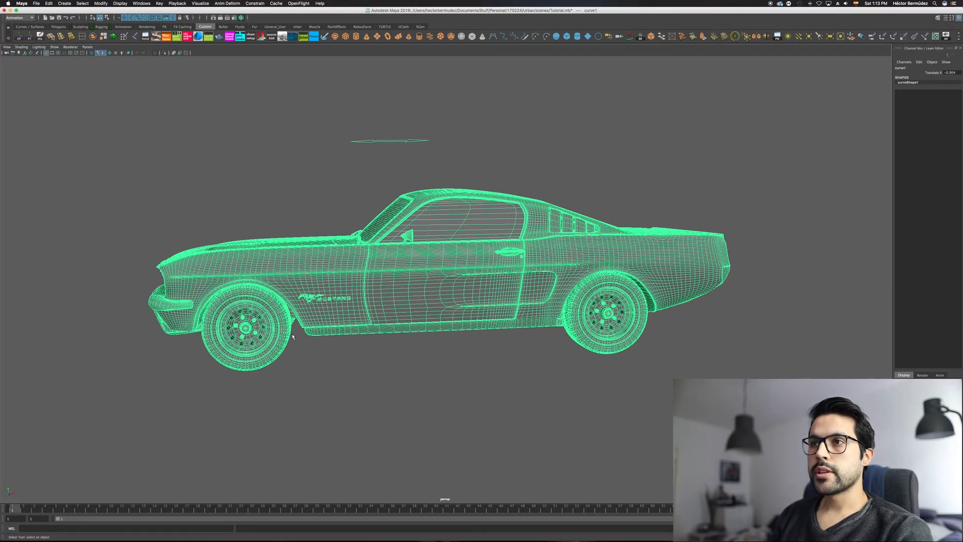
left_click_drag(354, 338, 649, 306, "alt")
left_click_drag(476, 312, 383, 211, "alt")
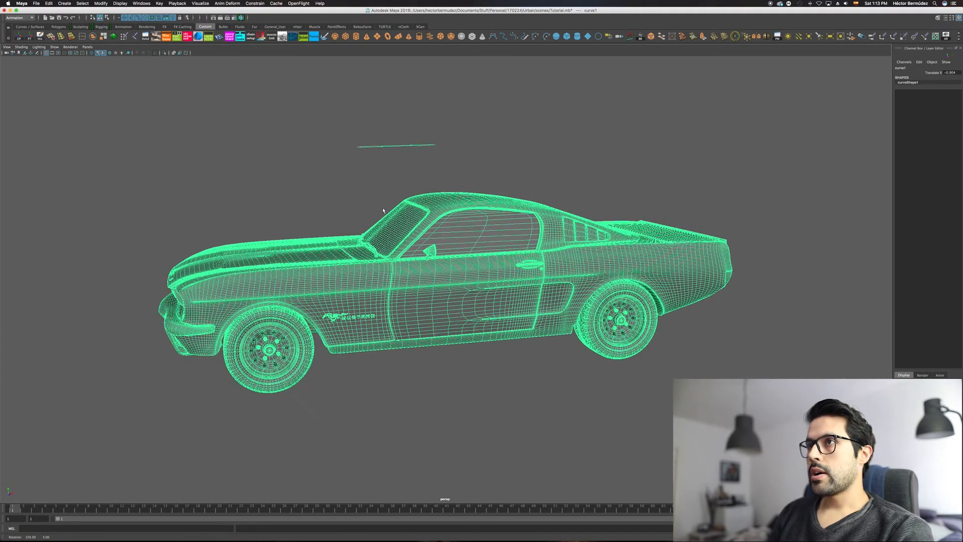
right_click_drag(380, 164, 394, 162, "alt")
Step: Move the car along X with the arrow curve to check the rear wheel's roll, and undo the move
left_click(354, 126)
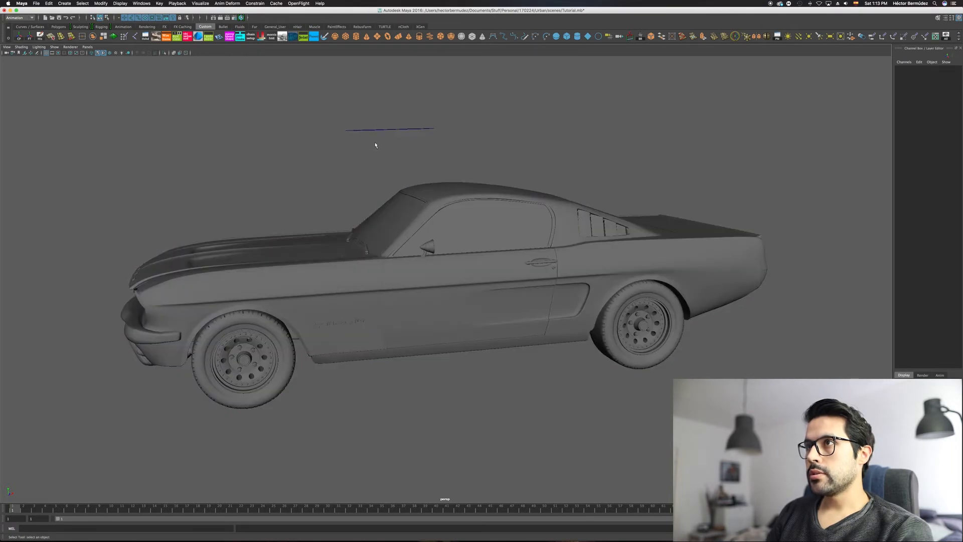
left_click_drag(381, 153, 378, 148)
key("w")
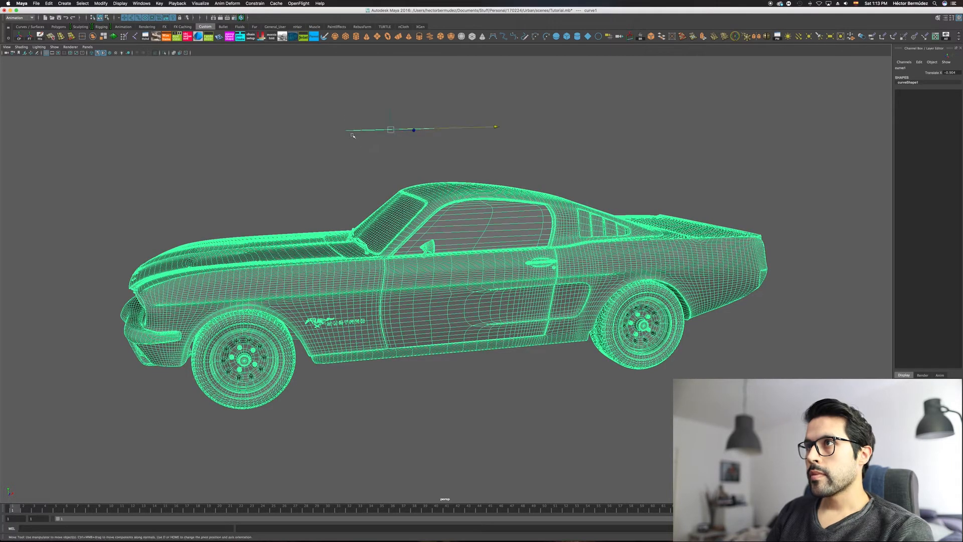
left_click_drag(494, 130, 350, 166)
right_click_drag(401, 245, 454, 201, "alt")
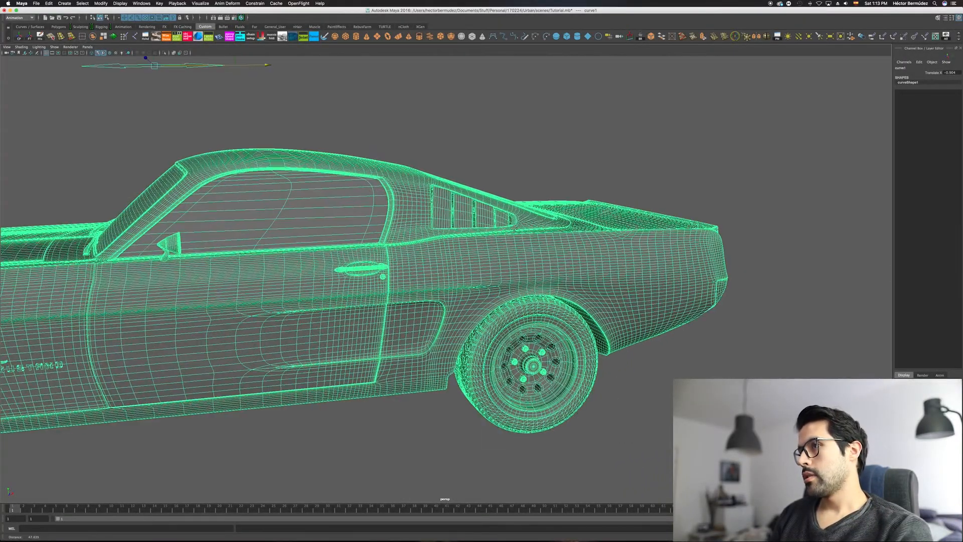
middle_click_drag(454, 193, 527, 231, "alt")
left_click_drag(526, 225, 496, 215, "alt")
middle_click_drag(496, 216, 503, 230, "alt")
left_click_drag(504, 230, 498, 243, "alt")
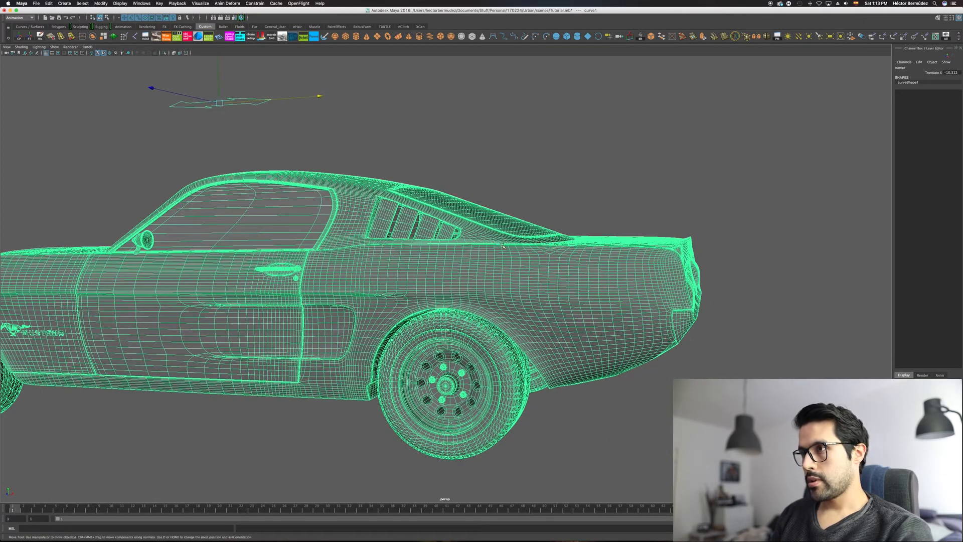
key("z")
key("z")
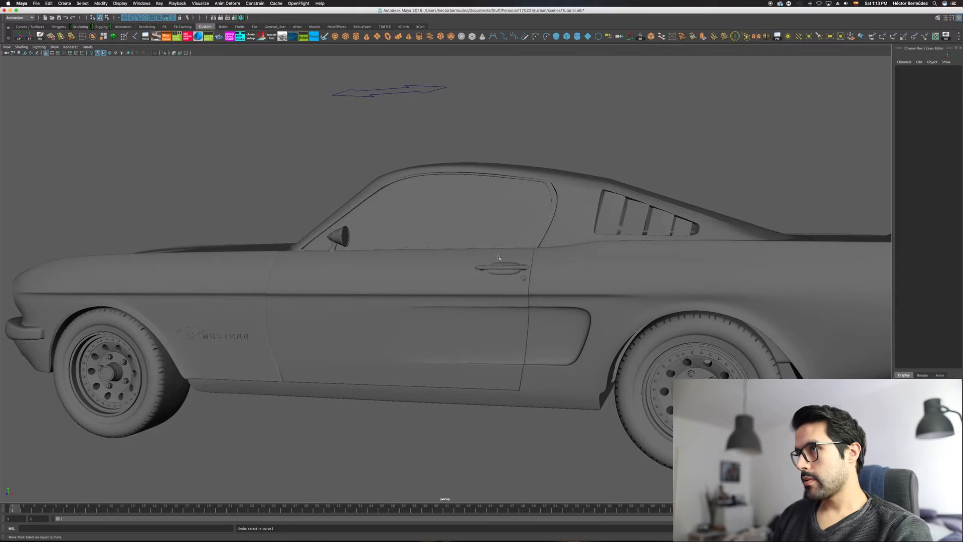
Step: Check the car group's selection, and move the arrow curve along X to recheck the linked car, undoing the move
left_click(503, 268)
key("Up")
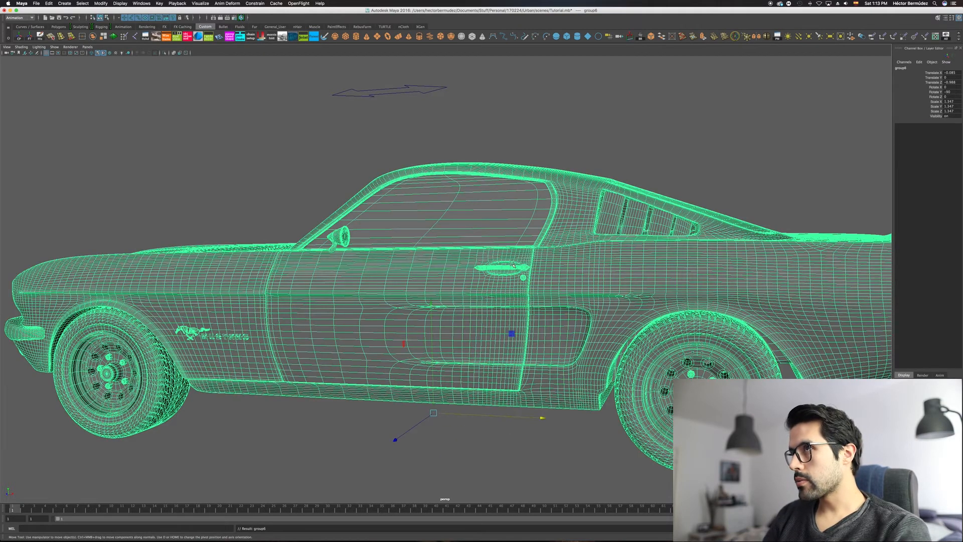
left_click(443, 88)
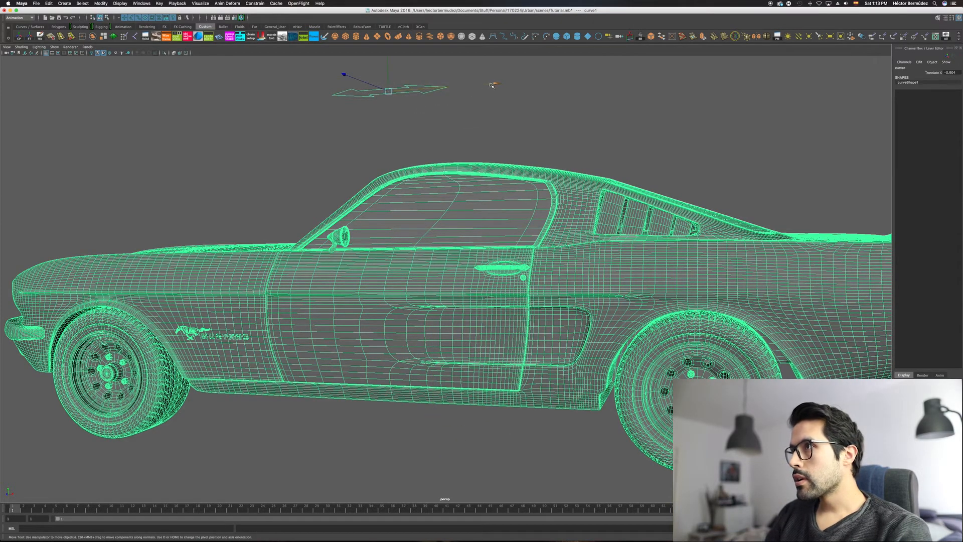
left_click_drag(511, 87, 521, 118)
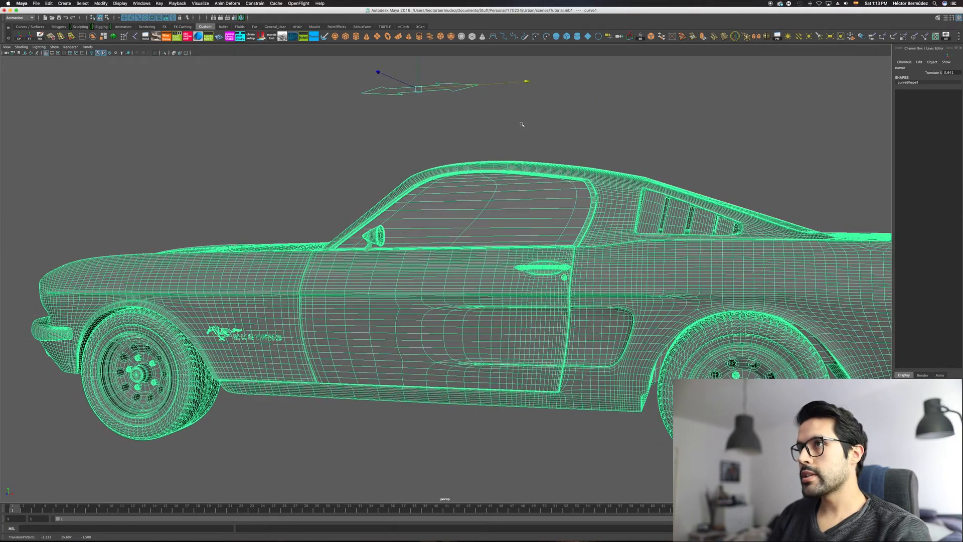
key("ctrl+z")
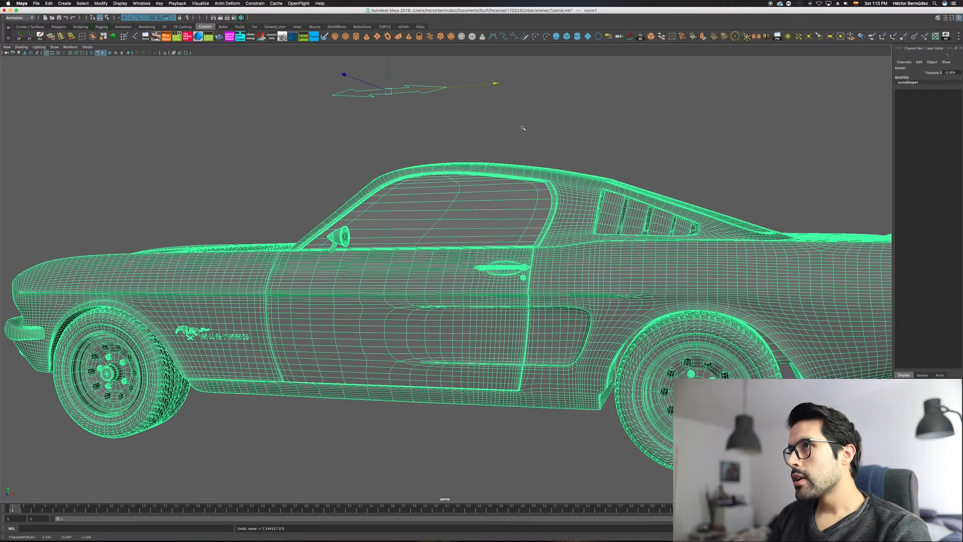
key("Up")
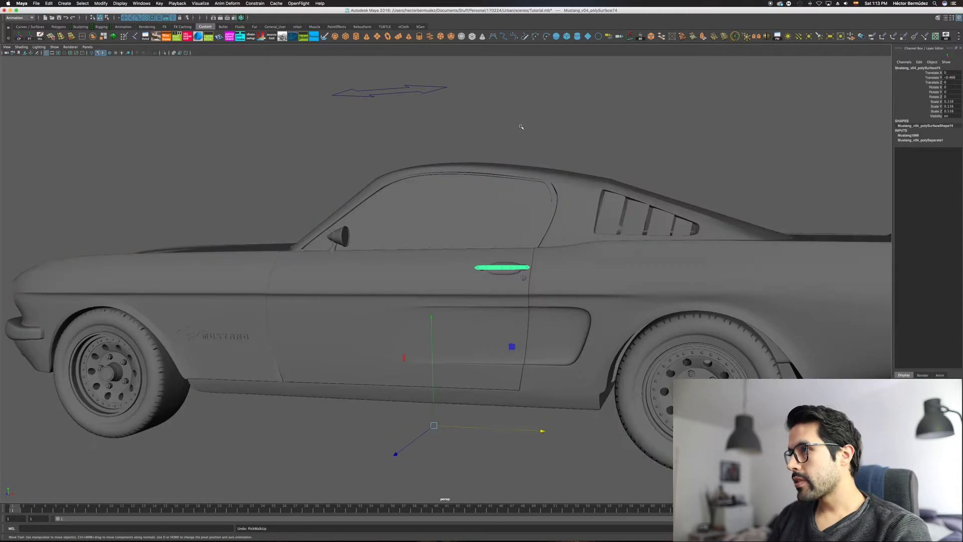
Step: Undo the parenting of the car group under the arrow curve and the grouping of the car parts
key("ctrl+z")
key("ctrl+z")
key("ctrl+z")
key("ctrl+z")
key("ctrl+z")
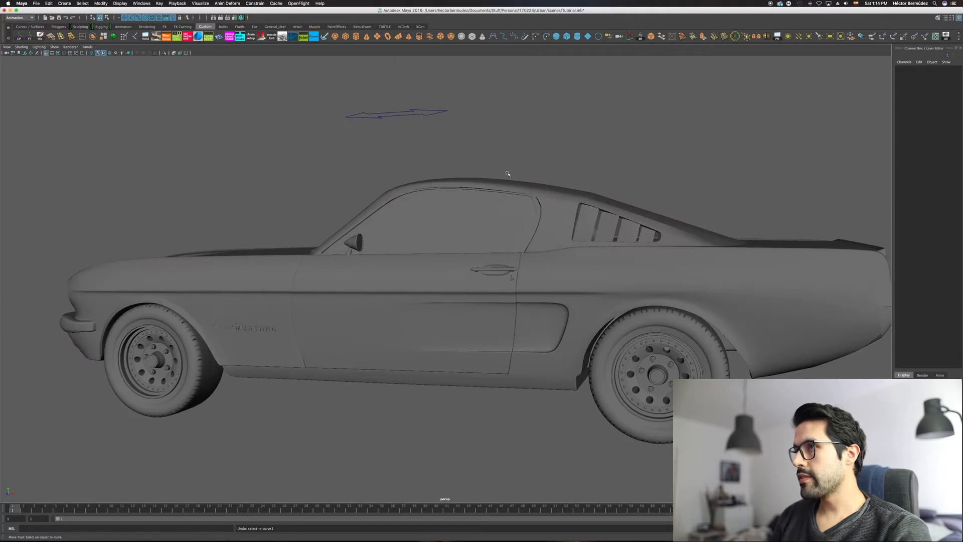
key("ctrl+z")
key("ctrl+z")
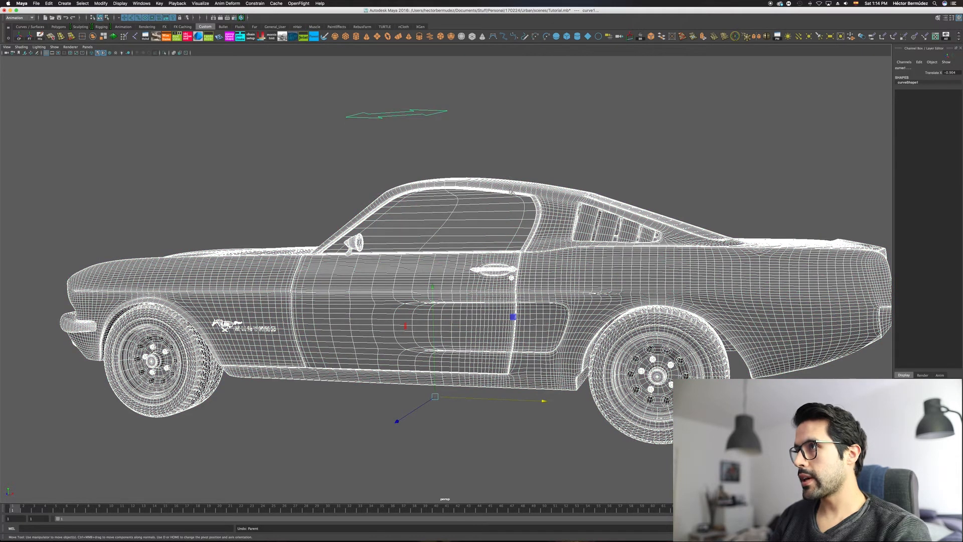
left_click(573, 156)
left_click_drag(447, 132, 574, 130)
key("ctrl+z")
key("ctrl+z")
key("ctrl+z")
key("ctrl+z")
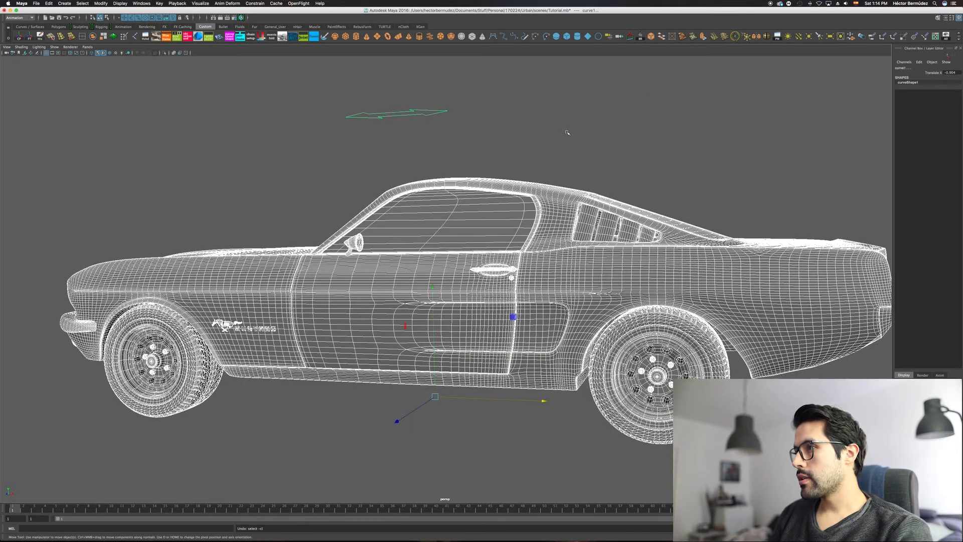
key("ctrl+z")
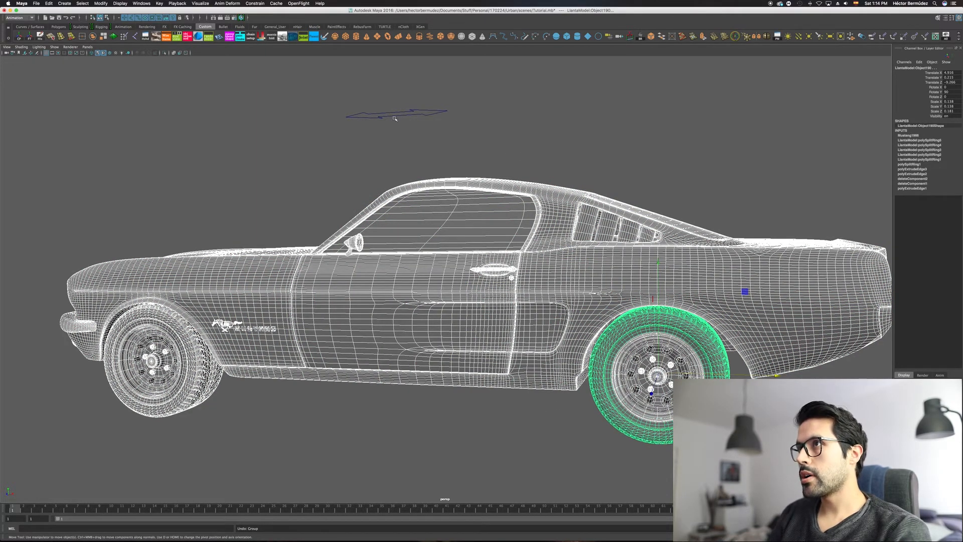
Step: Slide the unlinked arrow curve to about -4.062 in X, and locate the whole Mustang group in the Outliner
left_click(439, 112)
left_click_drag(462, 109, 409, 130)
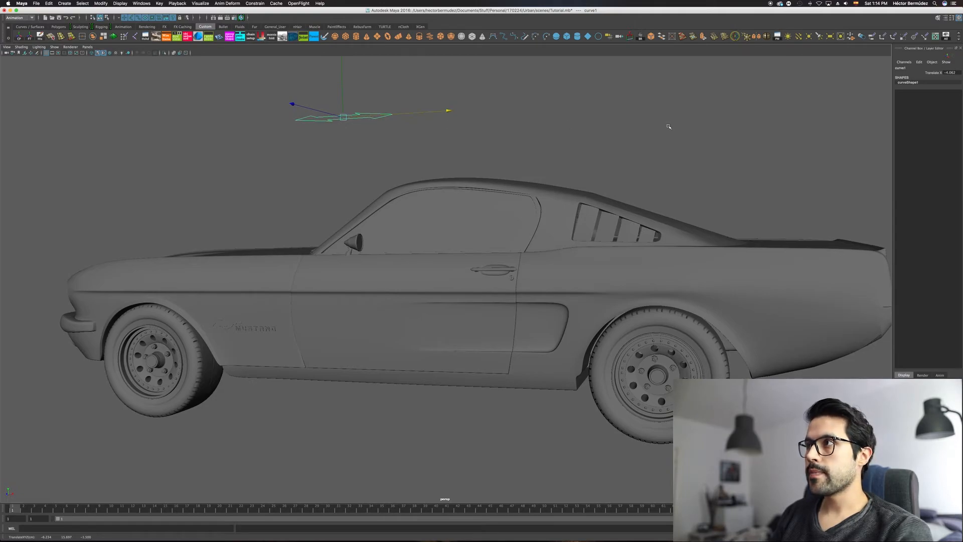
key("space")
left_click(689, 101)
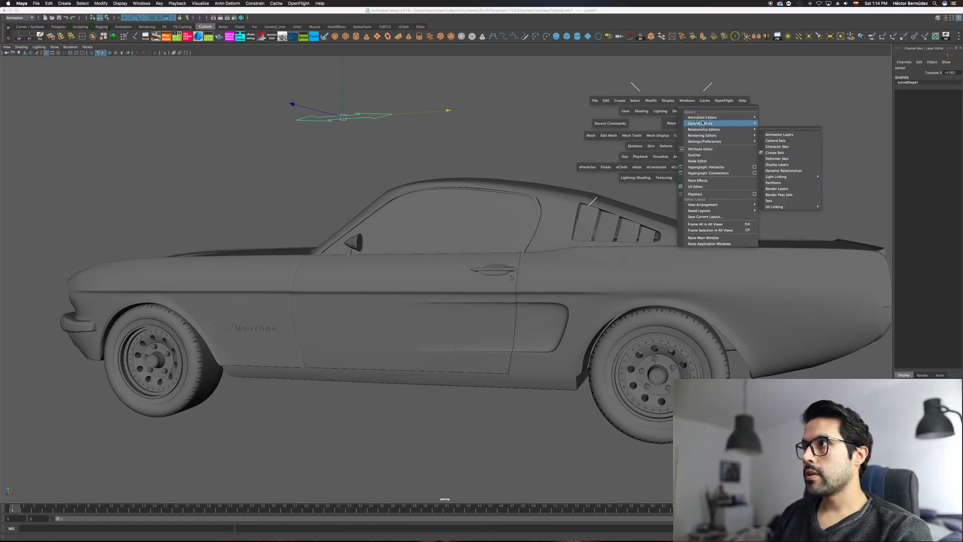
left_click(693, 157)
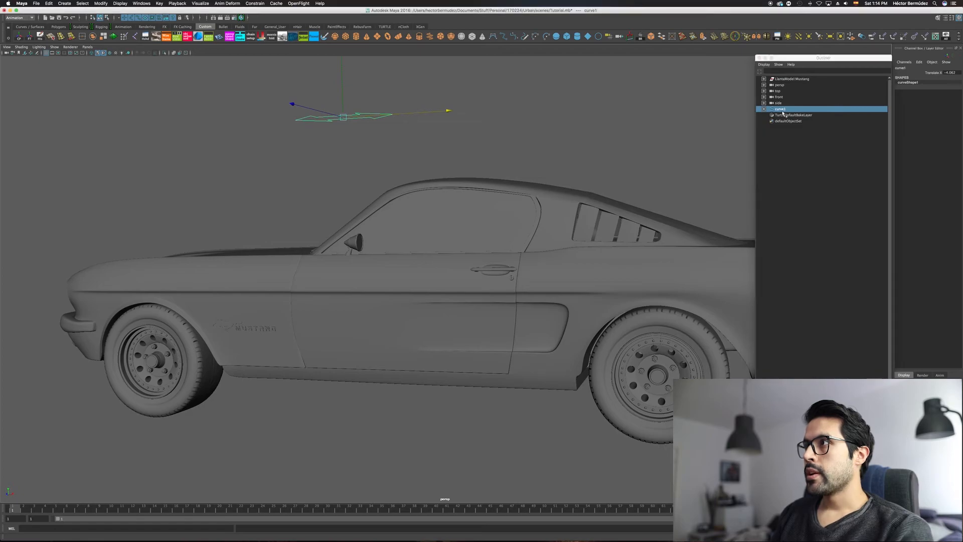
left_click(781, 80)
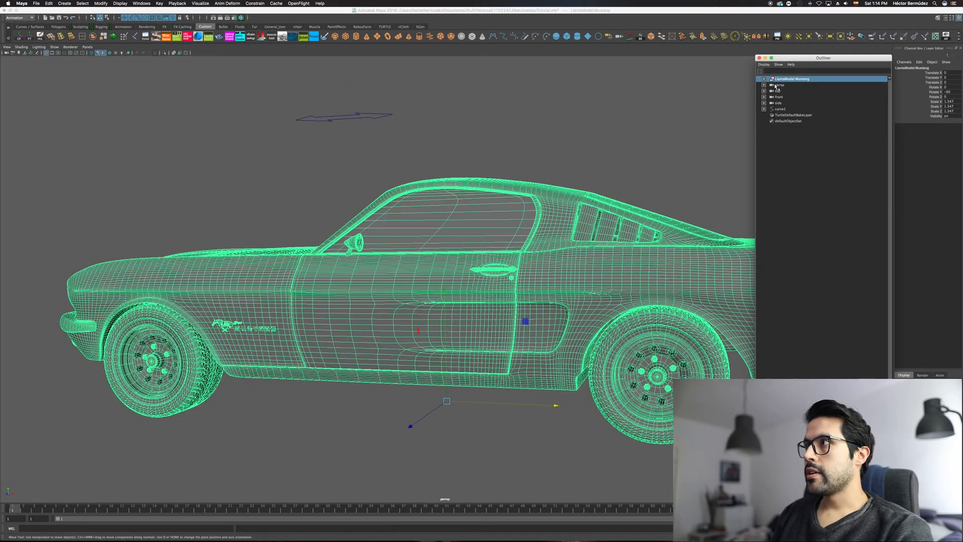
key("f")
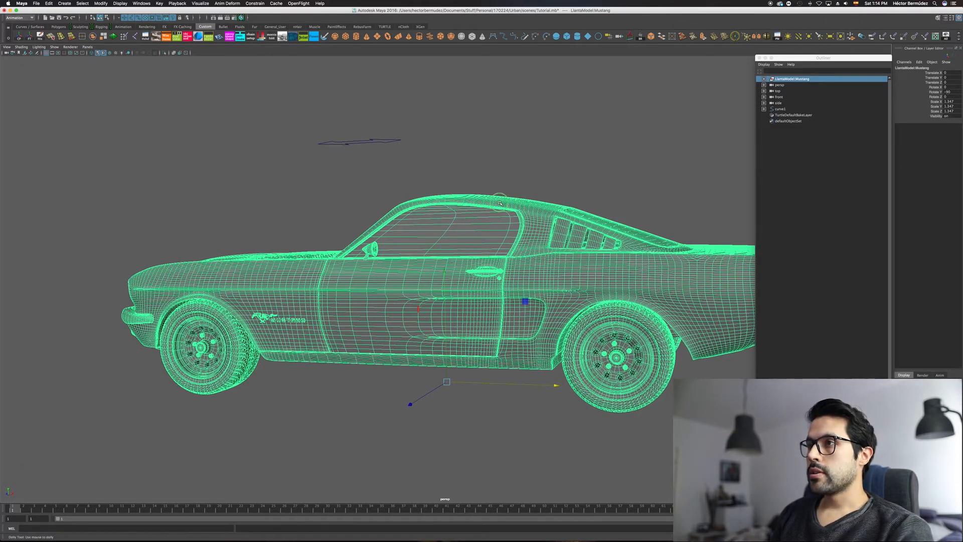
right_click_drag(543, 195, 511, 179, "alt")
middle_click_drag(511, 179, 469, 181, "alt")
left_click(364, 376)
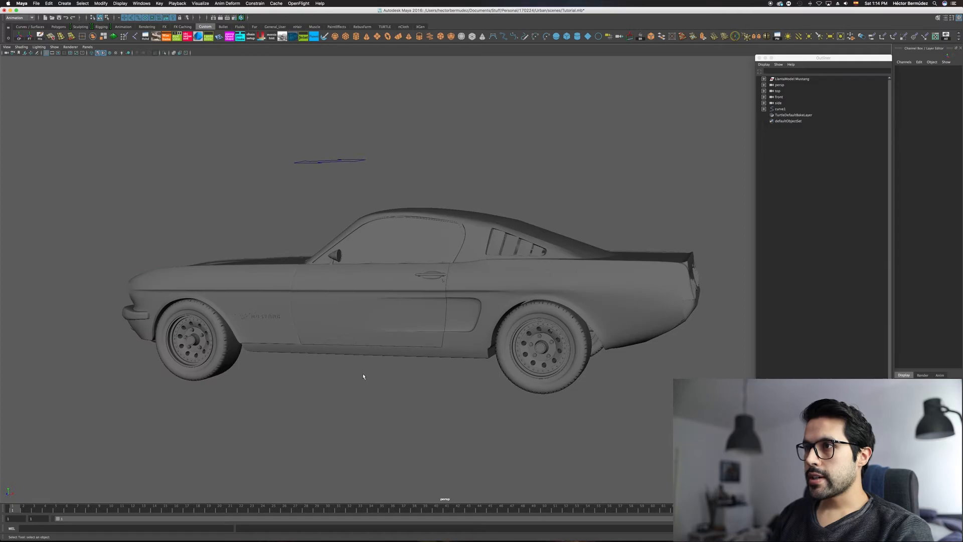
Step: Create a NURBS circle at the car's base and scale it uniformly to about 17.15 so it surrounds the car
right_click(358, 383)
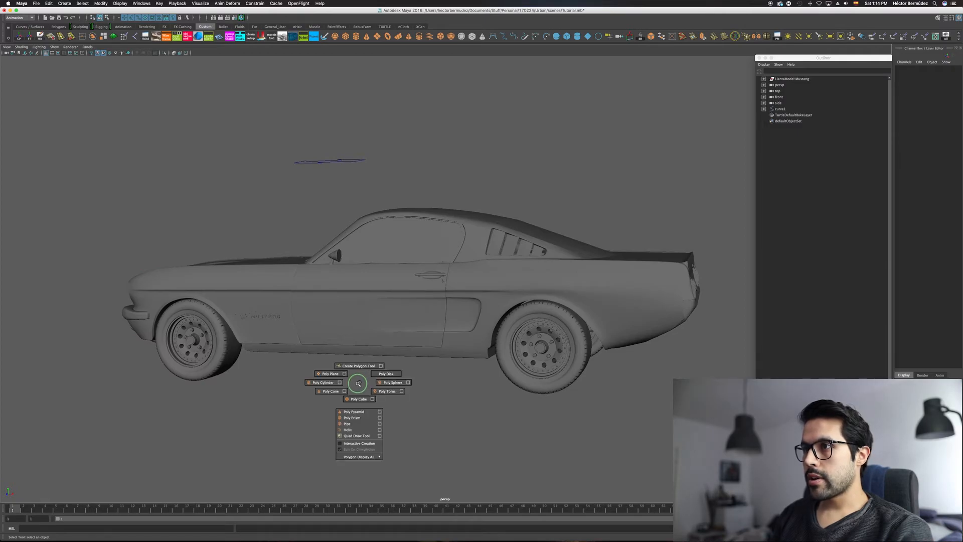
key("space")
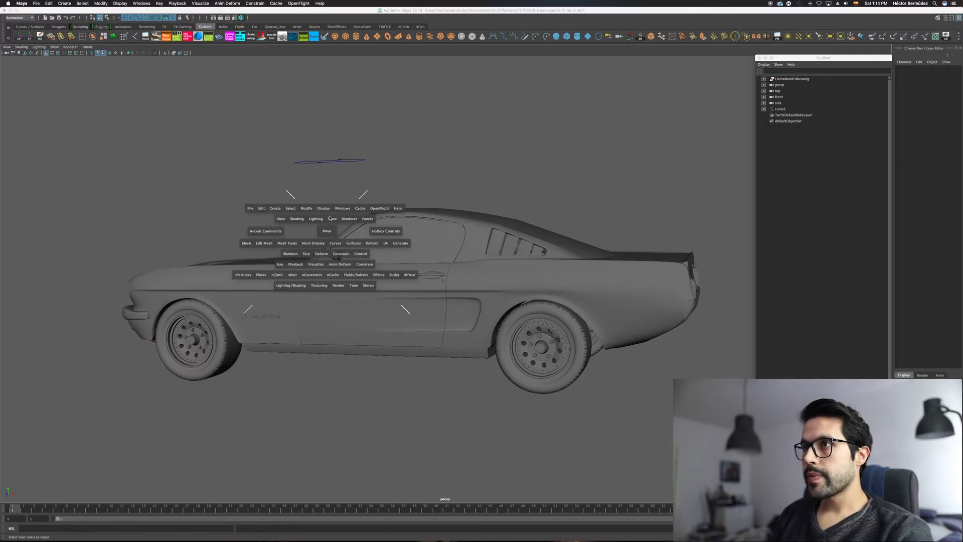
left_click(343, 209)
mouse_move(352, 226)
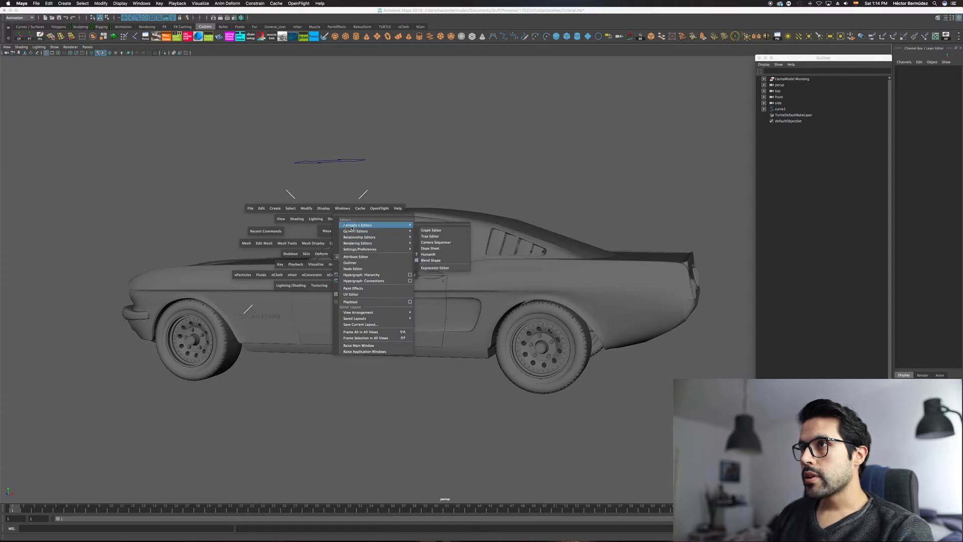
left_click(343, 208)
left_click(274, 208)
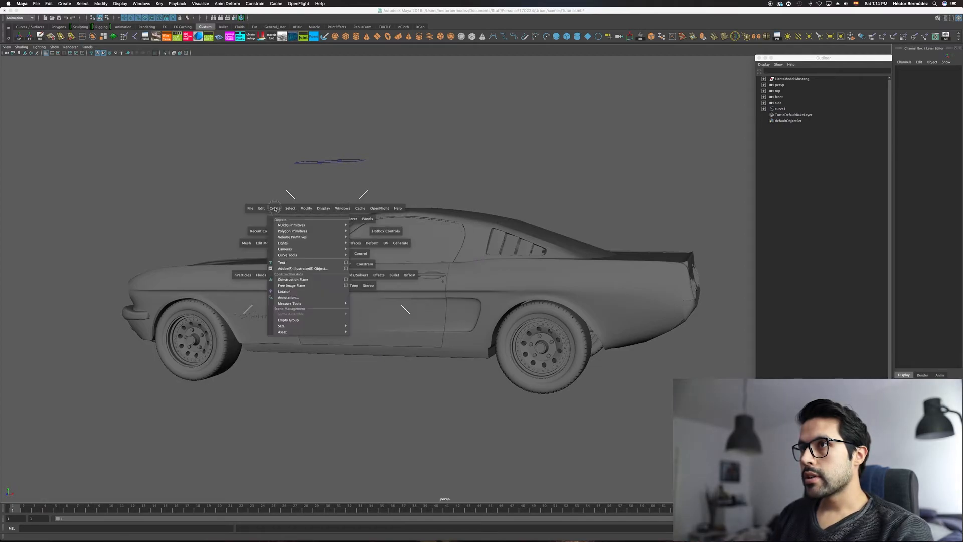
mouse_move(294, 250)
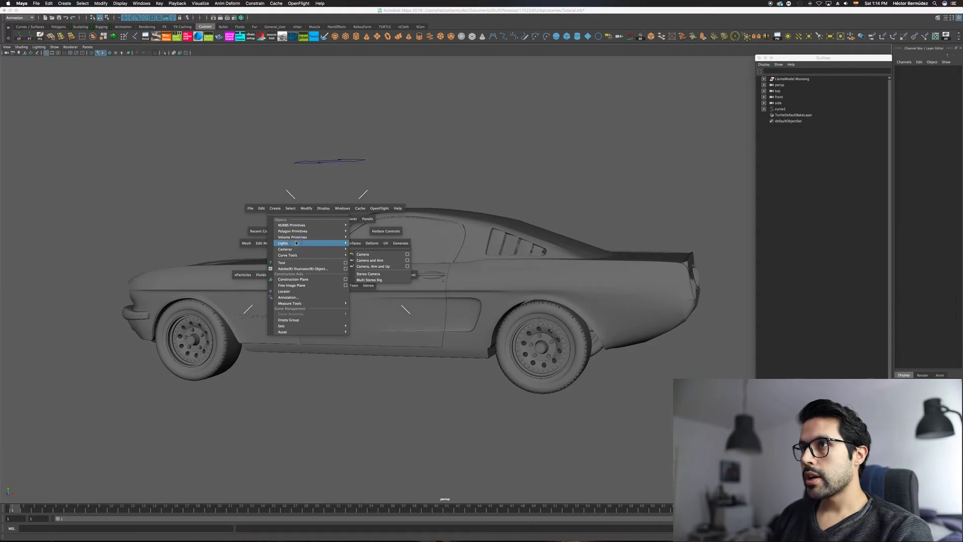
mouse_move(301, 225)
left_click(364, 266)
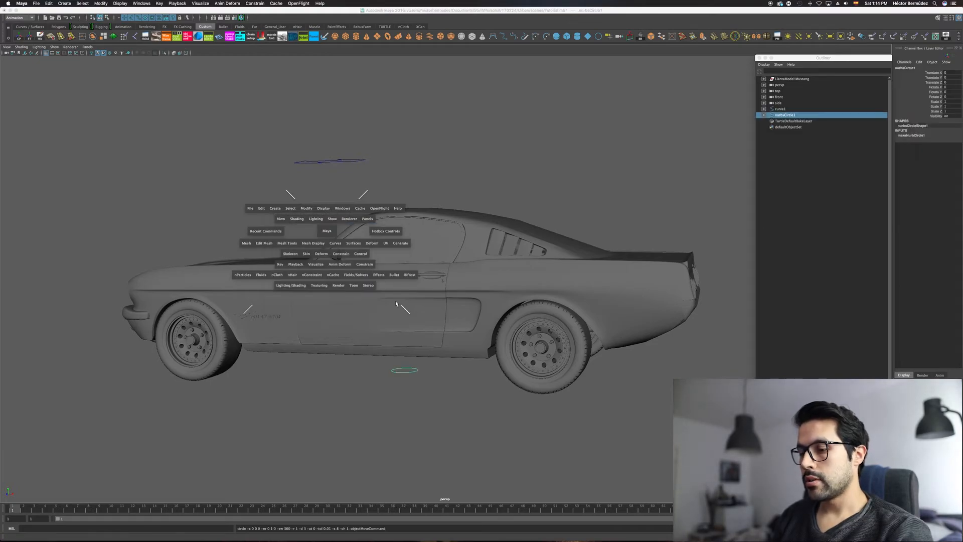
left_click_drag(410, 370, 441, 371)
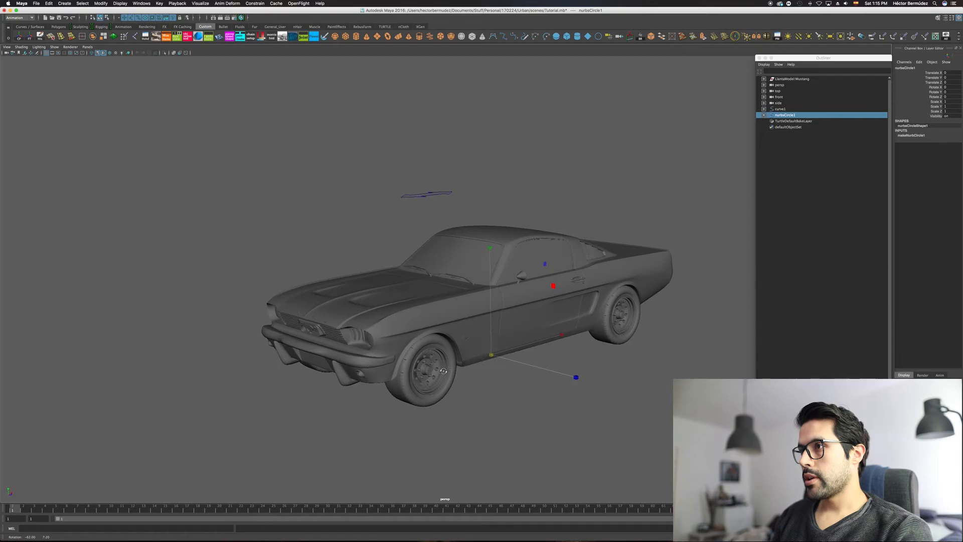
left_click_drag(525, 346, 728, 271)
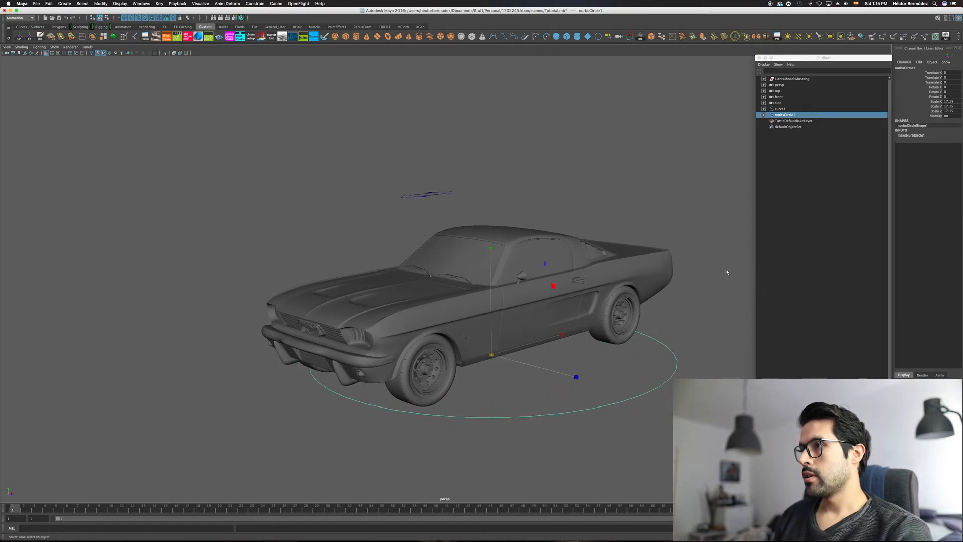
Step: Parent the Mustang group under the NURBS circle, and select the circle to check the link
left_click(778, 80)
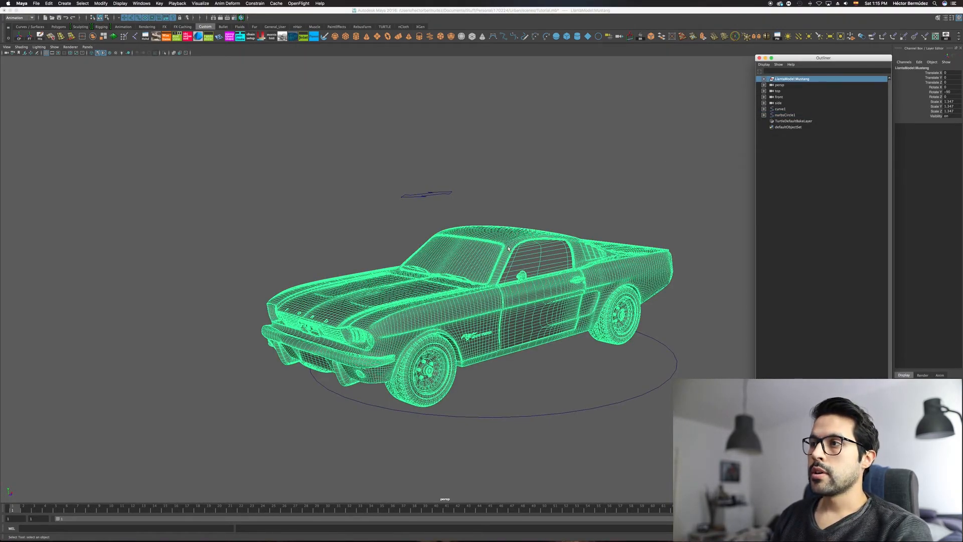
left_click(546, 402)
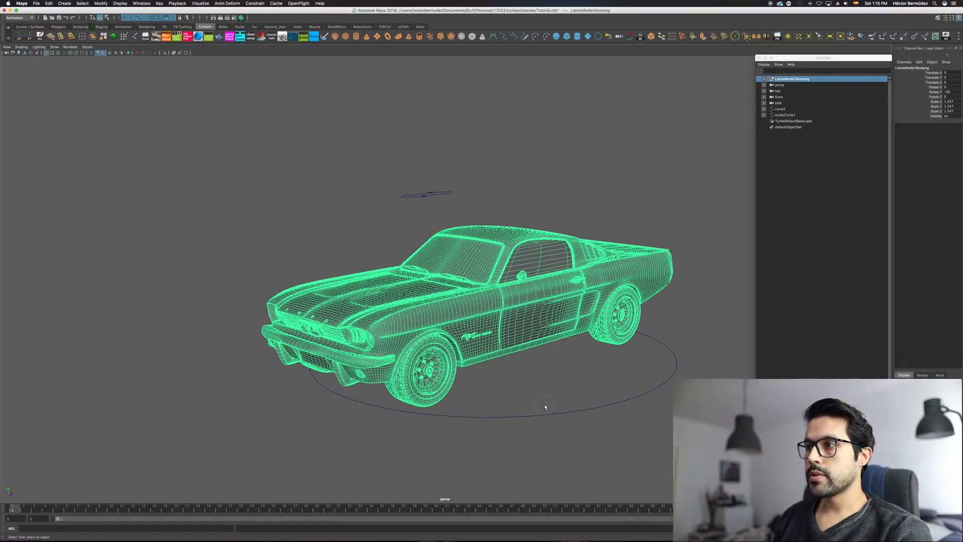
left_click(546, 415)
key("p")
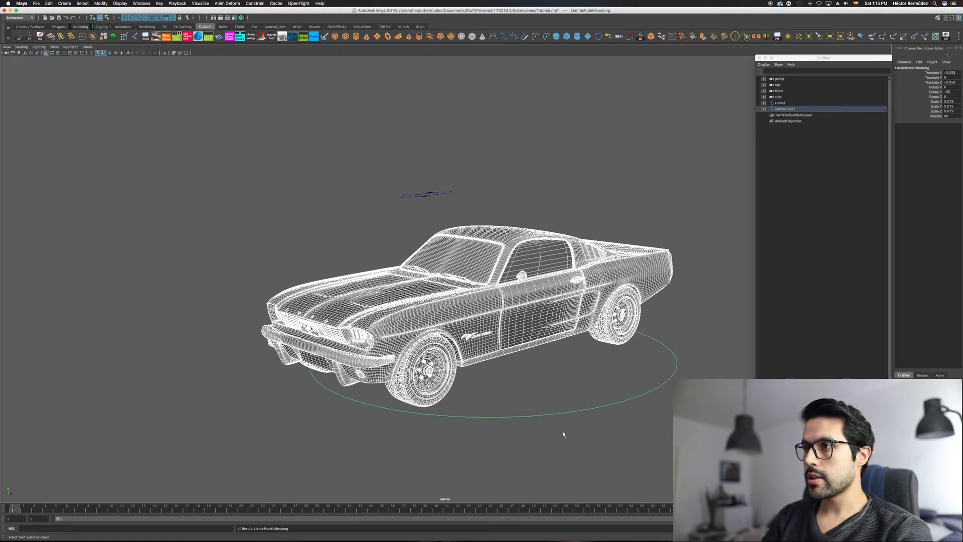
left_click(488, 437)
left_click(557, 414)
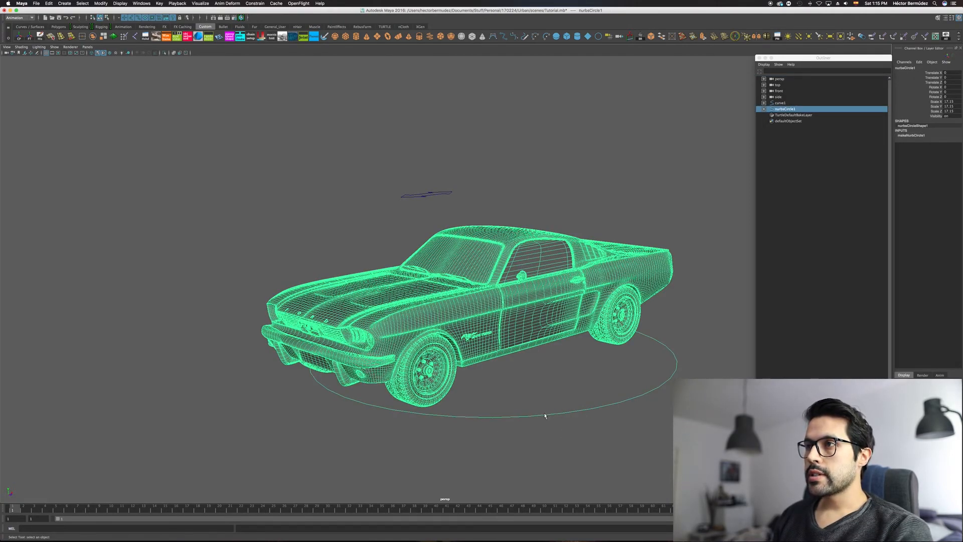
Step: Parent the NURBS circle under the arrow curve
left_click(495, 412)
left_click(494, 417)
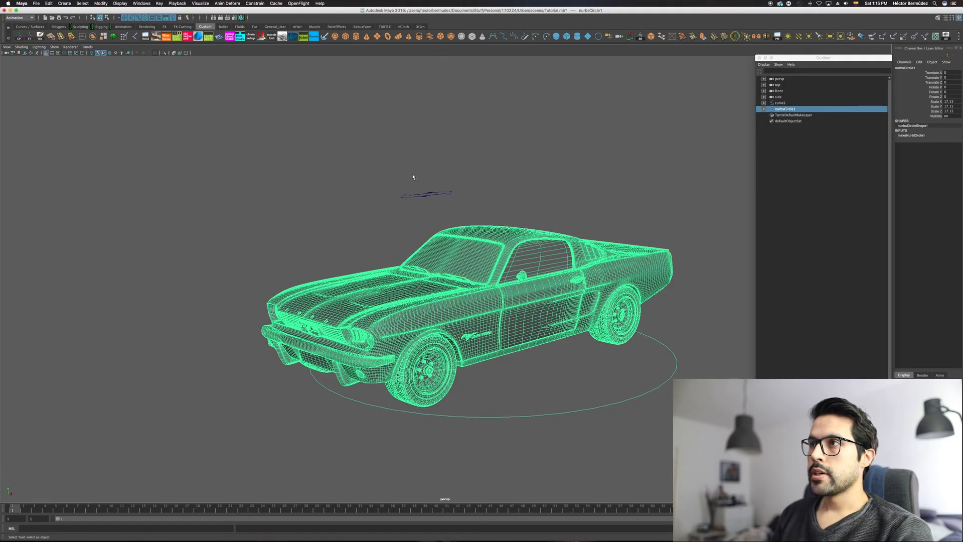
left_click(427, 199, "shift")
key("p")
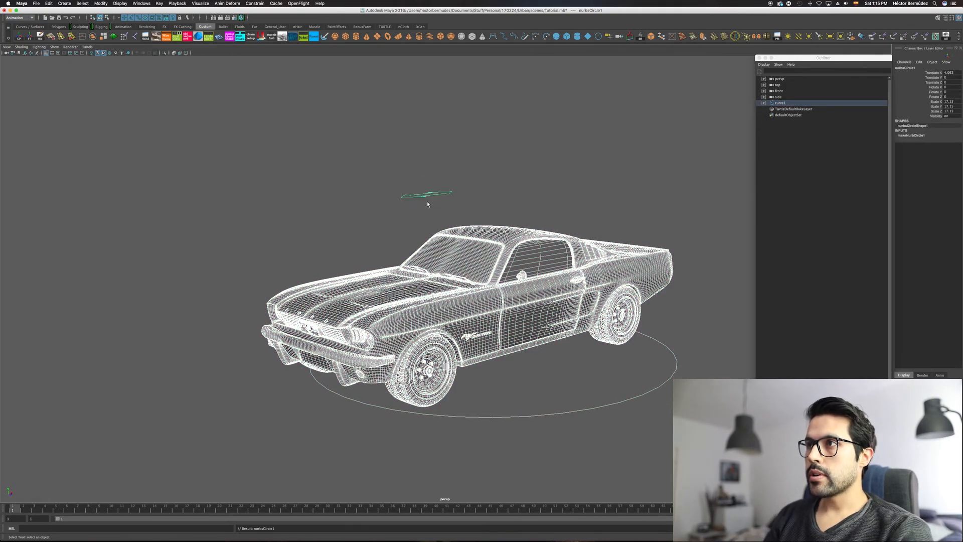
Step: Move the arrow curve back and forth along X to test the car's travel and the wheel's roll
left_click_drag(384, 212, 408, 215, "alt")
right_click_drag(427, 216, 481, 214, "alt")
key("w")
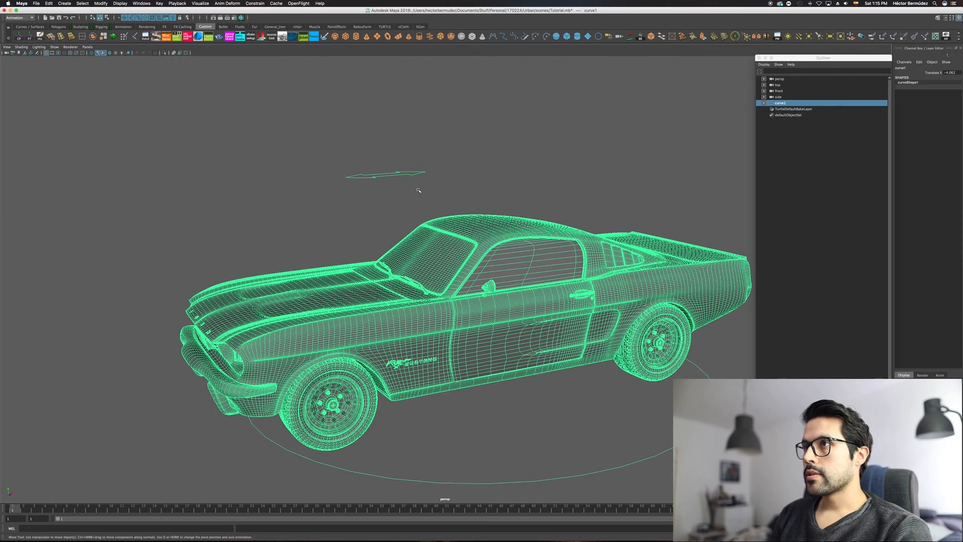
left_click_drag(428, 176, 521, 458, "alt")
key("space")
right_click_drag(393, 256, 417, 261, "alt")
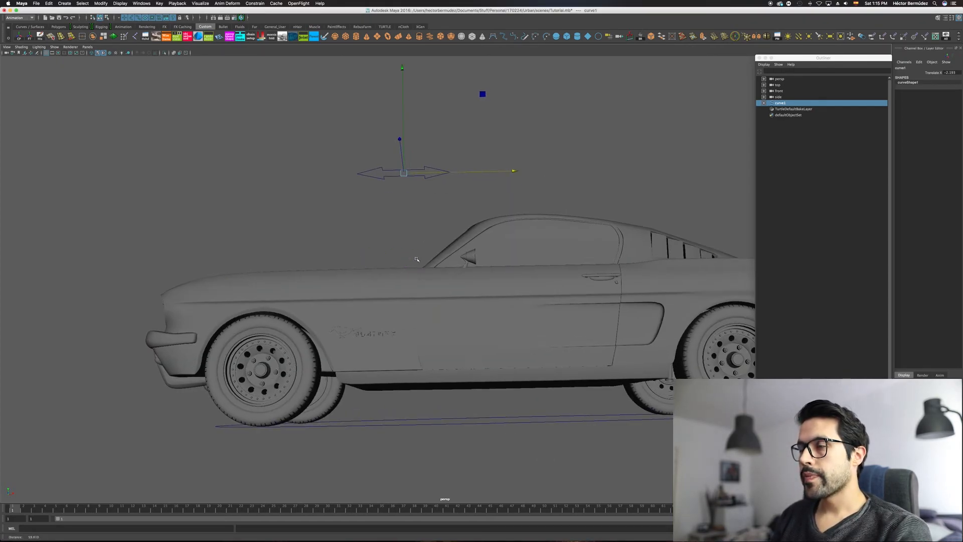
left_click_drag(519, 172, 543, 183)
left_click_drag(527, 184, 691, 216)
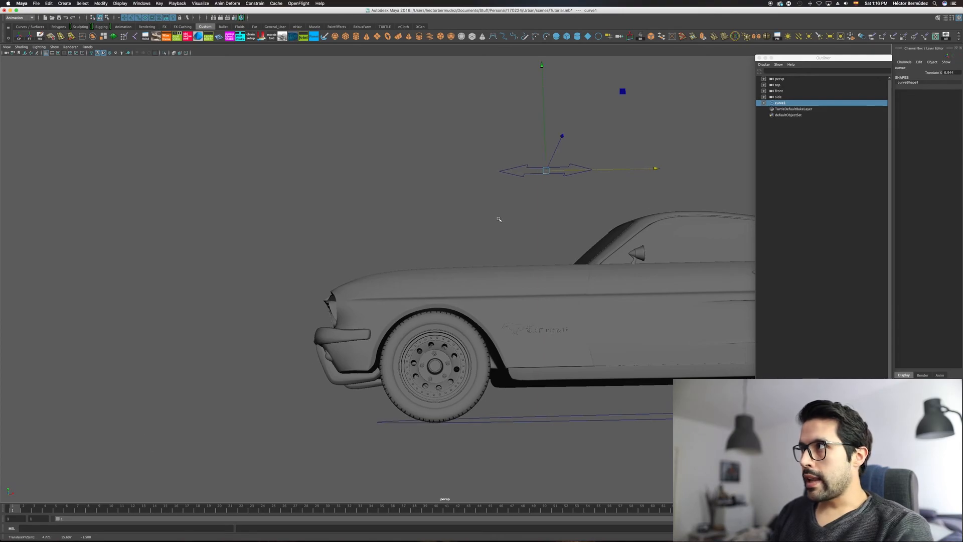
left_click_drag(349, 261, 366, 247, "alt")
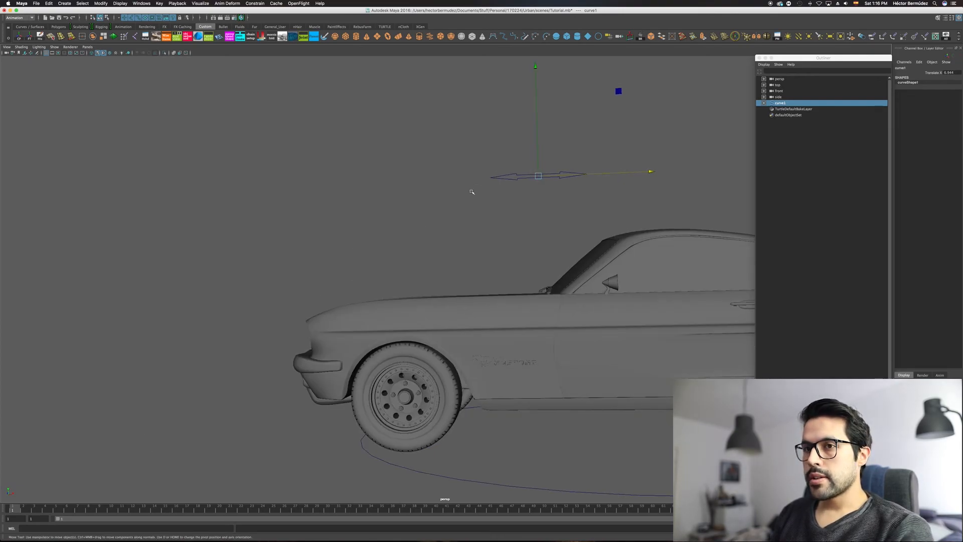
Step: Key the arrow curve's X position at frame 1, and key it at a second frame with the car moved forward
key("s")
key("alt+v")
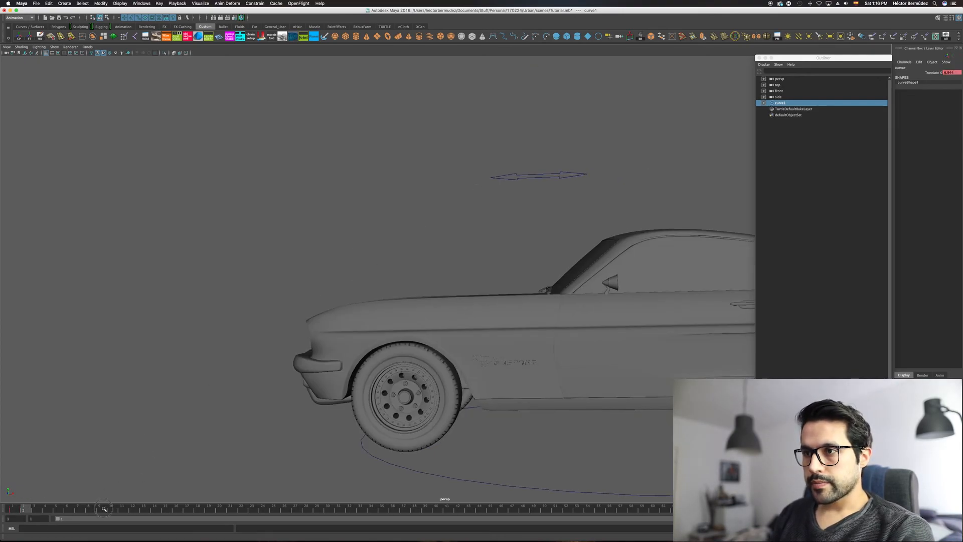
key("alt+v")
left_click_drag(635, 177, 479, 252)
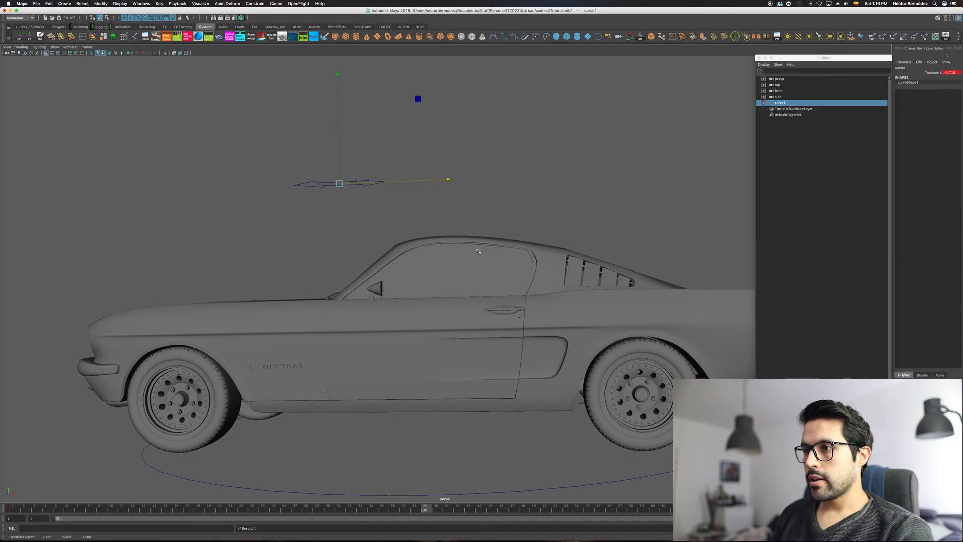
Step: Scrub through the timeline to review the animated car and its rolling wheel from the side
left_click(566, 230)
left_click_drag(55, 511, 534, 509)
right_click_drag(546, 366, 419, 348, "alt")
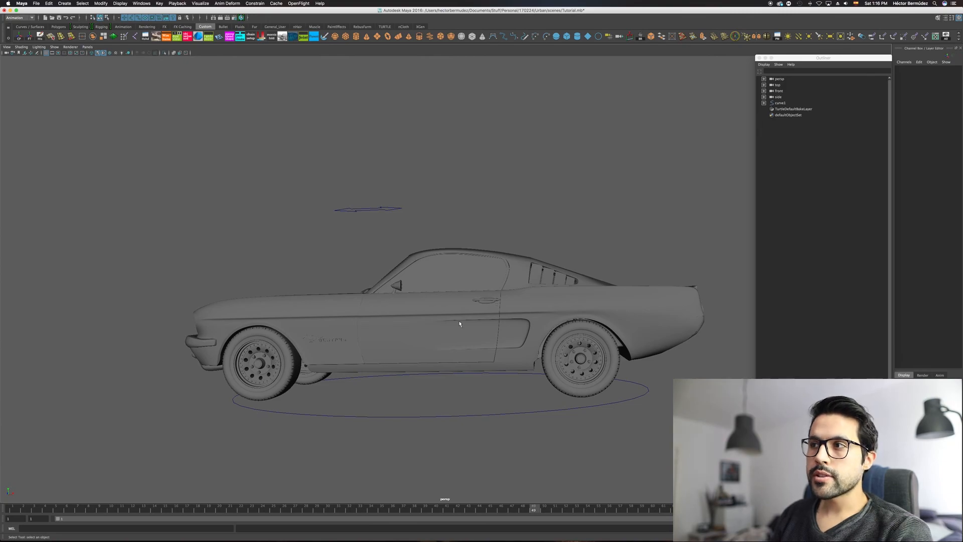
left_click_drag(482, 354, 504, 354, "alt")
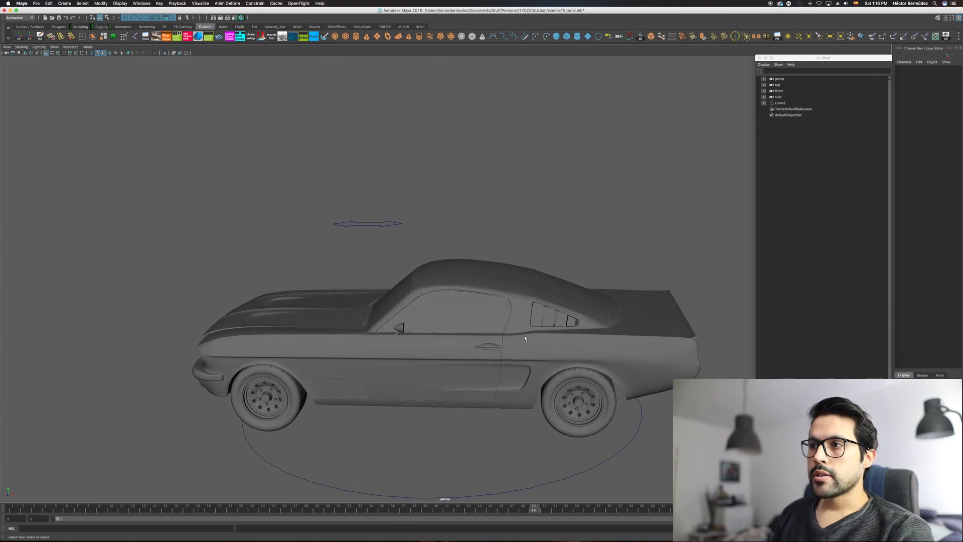